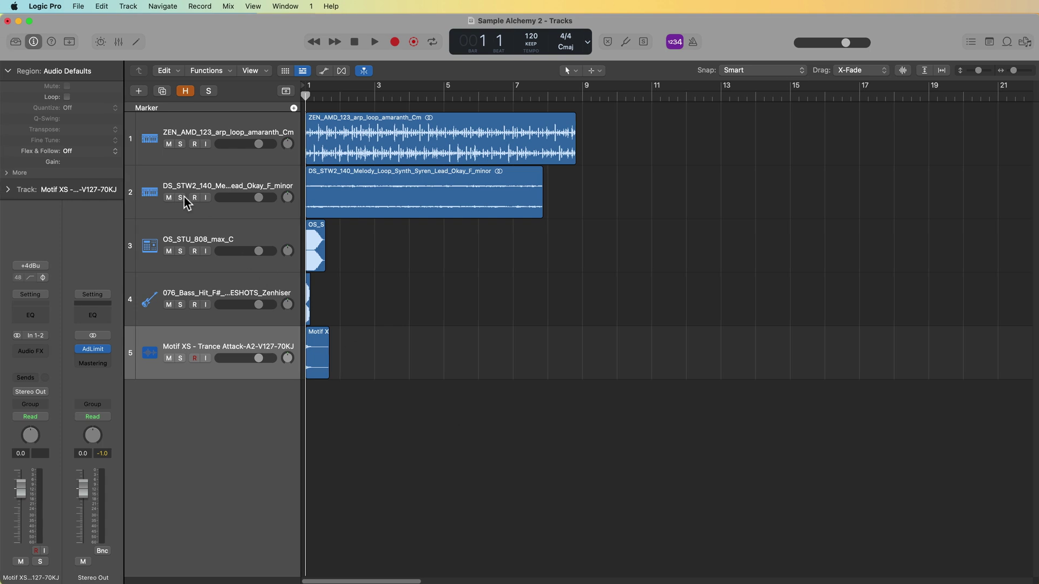
Step: Mute tracks 2 through 5
{"action": "left_click_drag", "start_coordinate": [170, 198], "coordinate": [203, 362]}
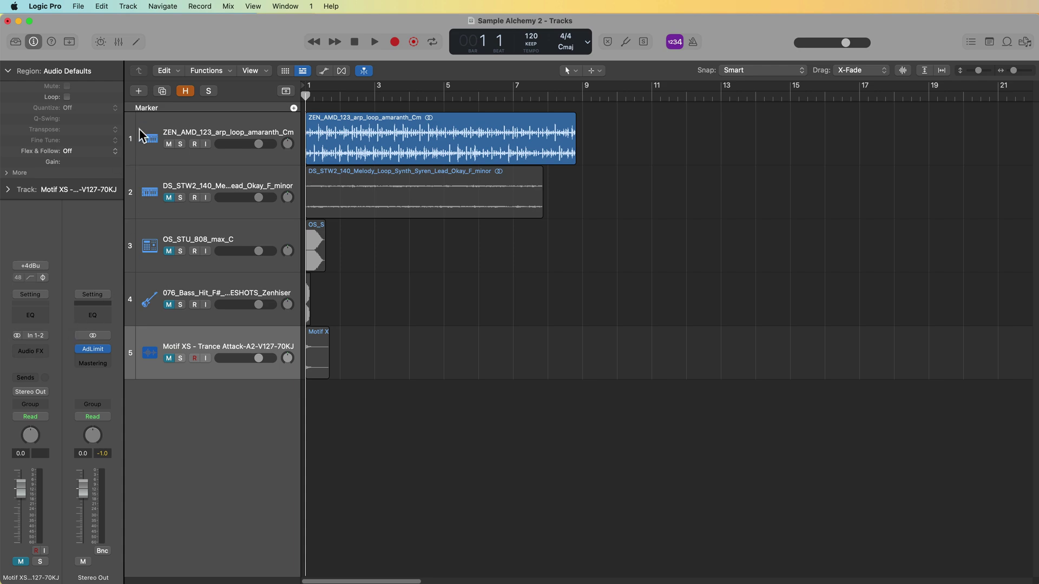
Step: Create a software instrument track with the default patch, reset its channel strip and hide the library
{"action": "left_click", "coordinate": [139, 91]}
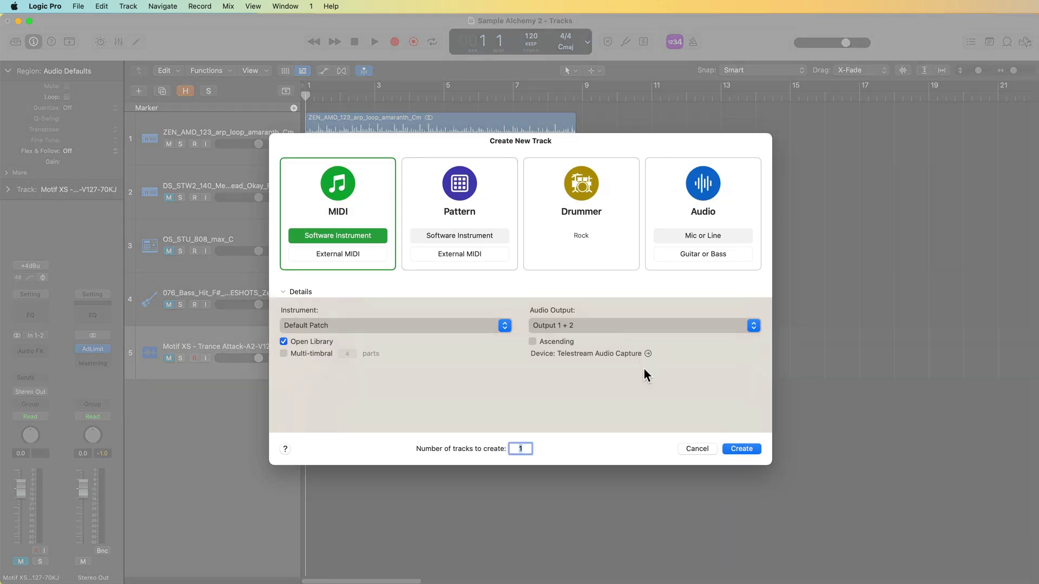
{"action": "left_click", "coordinate": [742, 449]}
{"action": "left_click", "coordinate": [253, 268]}
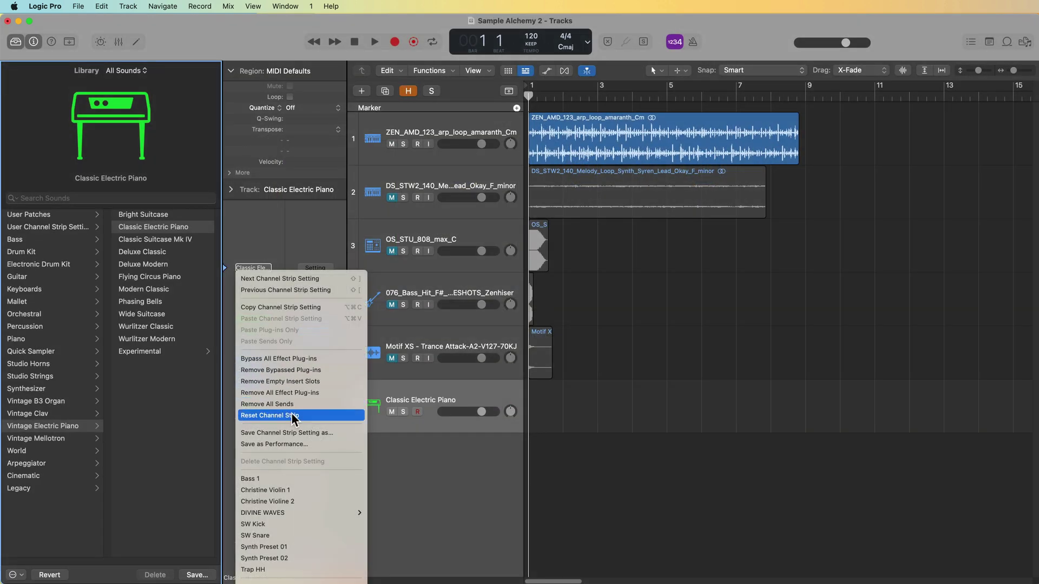
{"action": "left_click", "coordinate": [337, 460]}
{"action": "left_click", "coordinate": [16, 42]}
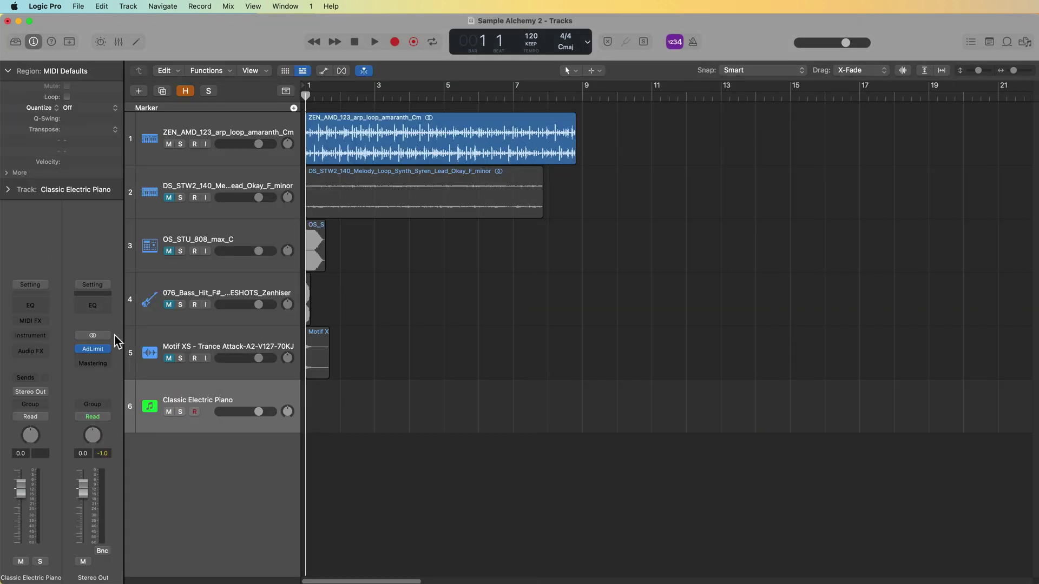
Step: Load stereo Sample Alchemy on the Classic Electric Piano track and bring the ZEN_AMD_123_arp_loop_amaranth_Cm region into it
{"action": "left_click", "coordinate": [36, 339]}
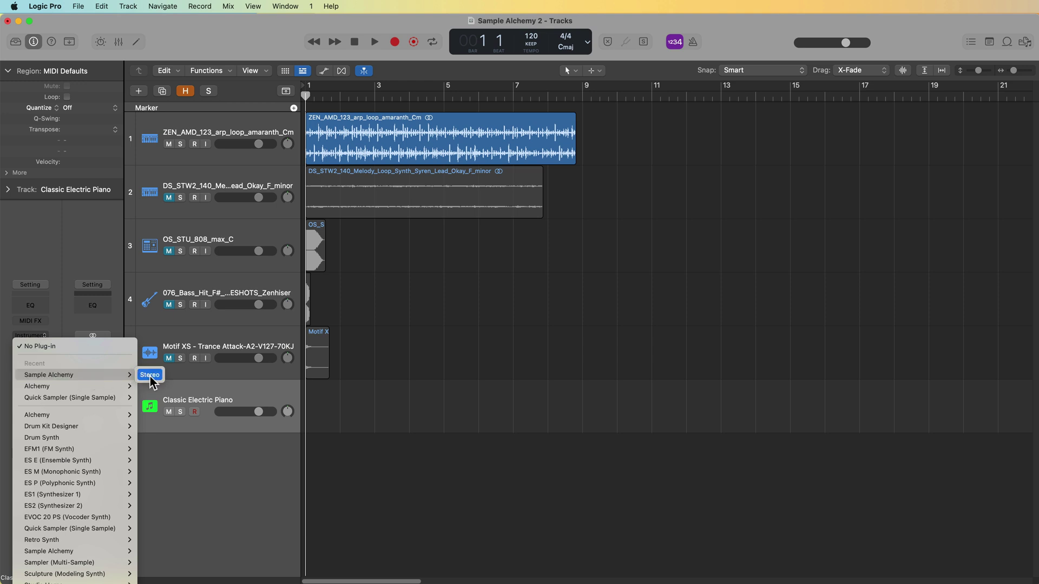
{"action": "left_click", "coordinate": [150, 376]}
{"action": "left_click_drag", "start_coordinate": [712, 174], "coordinate": [677, 296]}
{"action": "left_click_drag", "start_coordinate": [511, 143], "coordinate": [593, 487]}
{"action": "left_click_drag", "start_coordinate": [628, 292], "coordinate": [564, 125]}
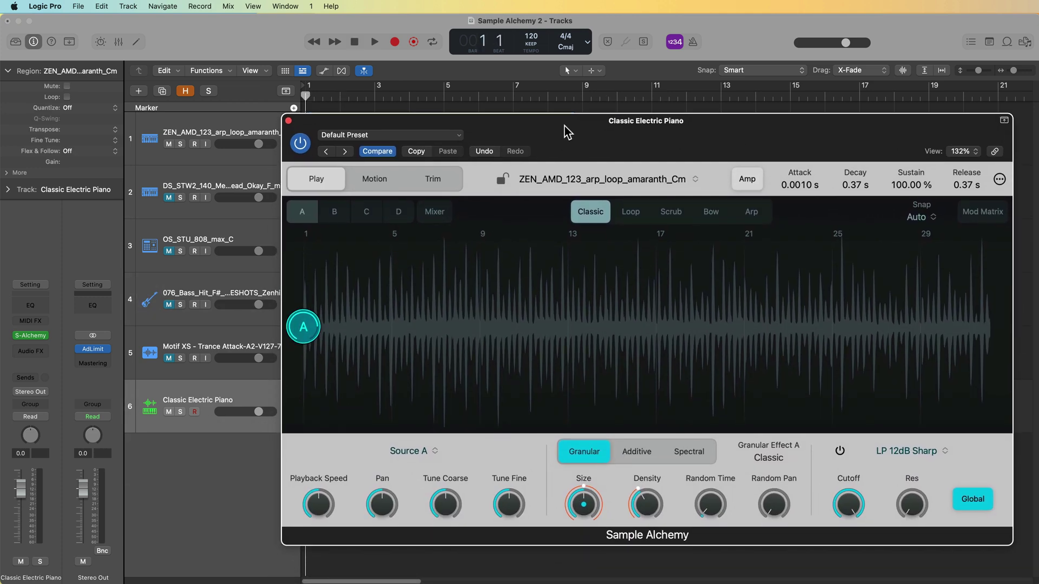
Step: Close the Sample Alchemy window and delete the Classic Electric Piano track
{"action": "left_click", "coordinate": [289, 121]}
{"action": "left_click", "coordinate": [257, 393]}
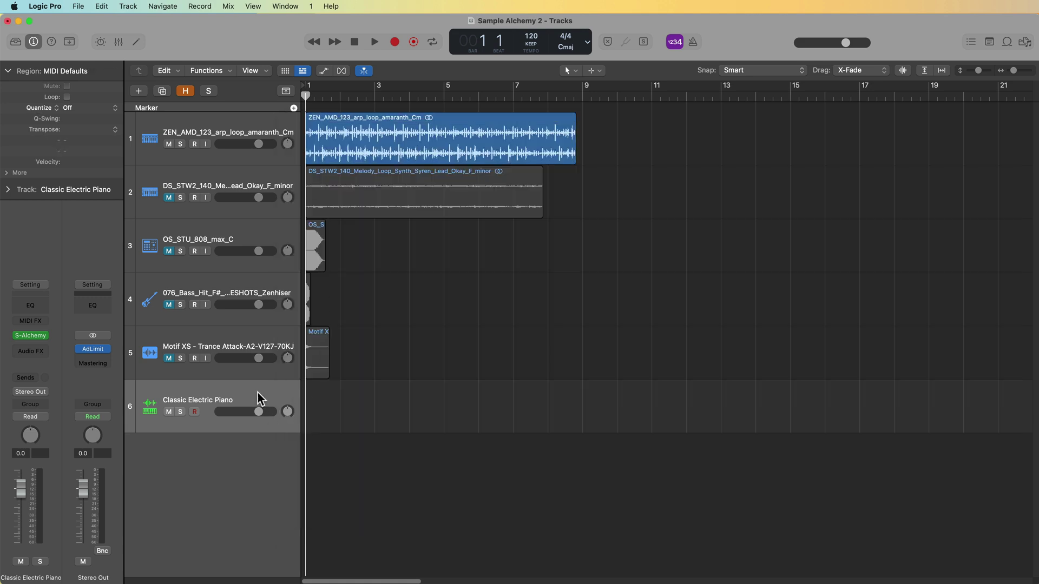
{"action": "key", "text": "super+BackSpace"}
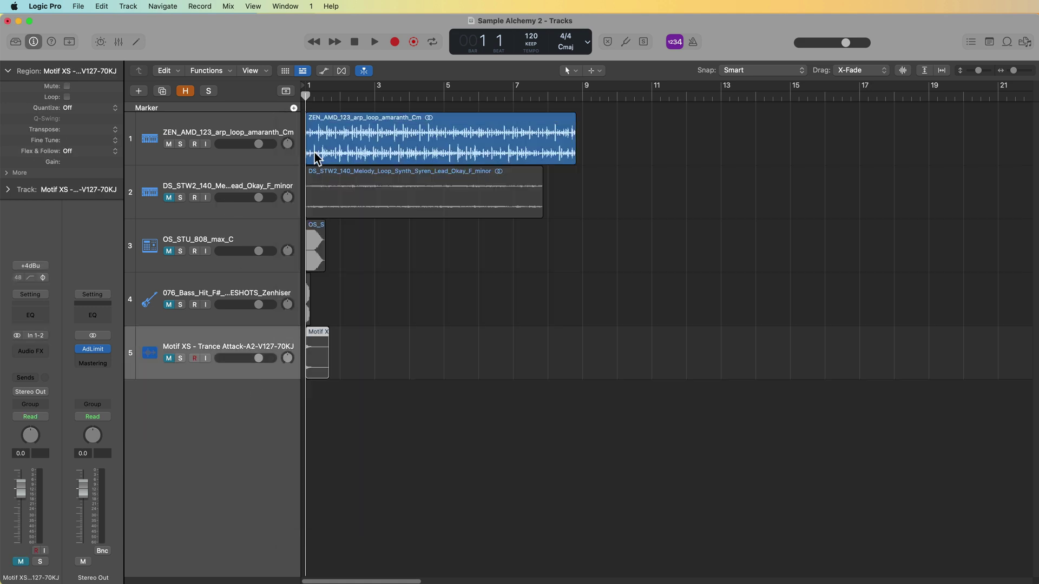
Step: Create a Sample Alchemy track from the ZEN_AMD_123_arp_loop_amaranth_Cm region and reposition the plug-in window
{"action": "left_click_drag", "start_coordinate": [340, 139], "coordinate": [258, 386]}
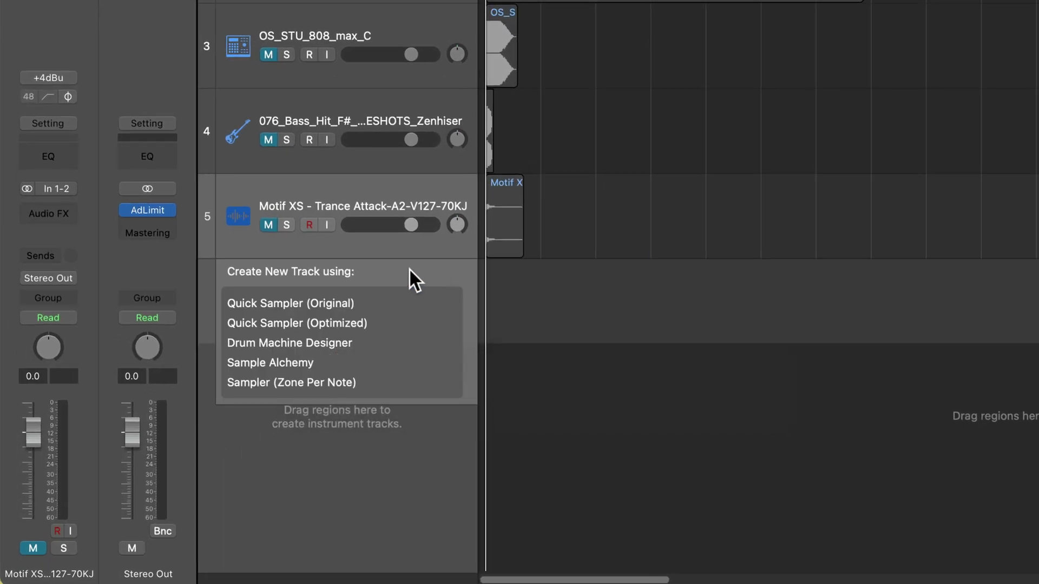
{"action": "left_click_drag", "start_coordinate": [409, 268], "coordinate": [368, 365]}
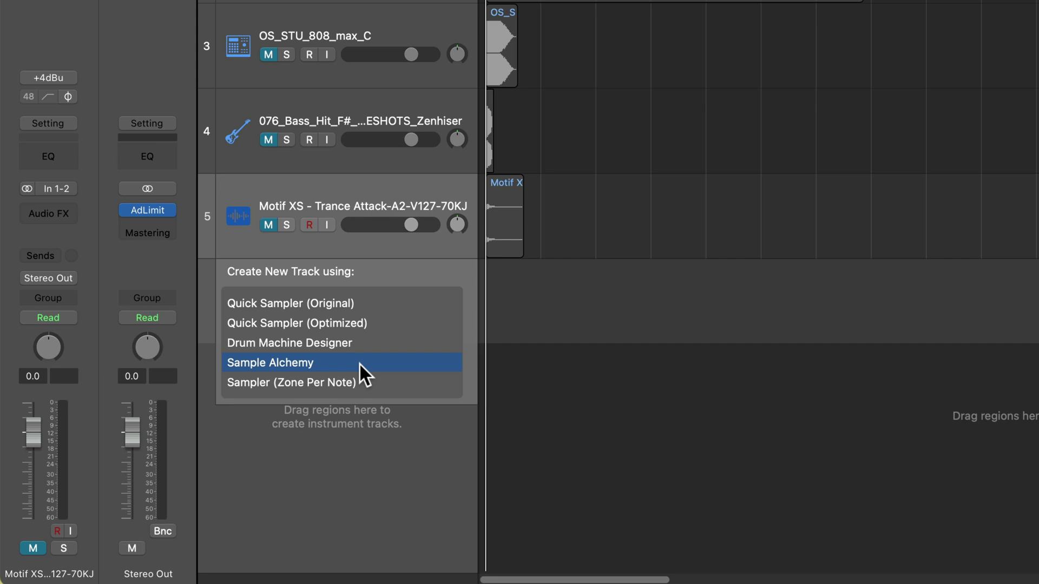
{"action": "left_click_drag", "start_coordinate": [359, 362], "coordinate": [359, 363]}
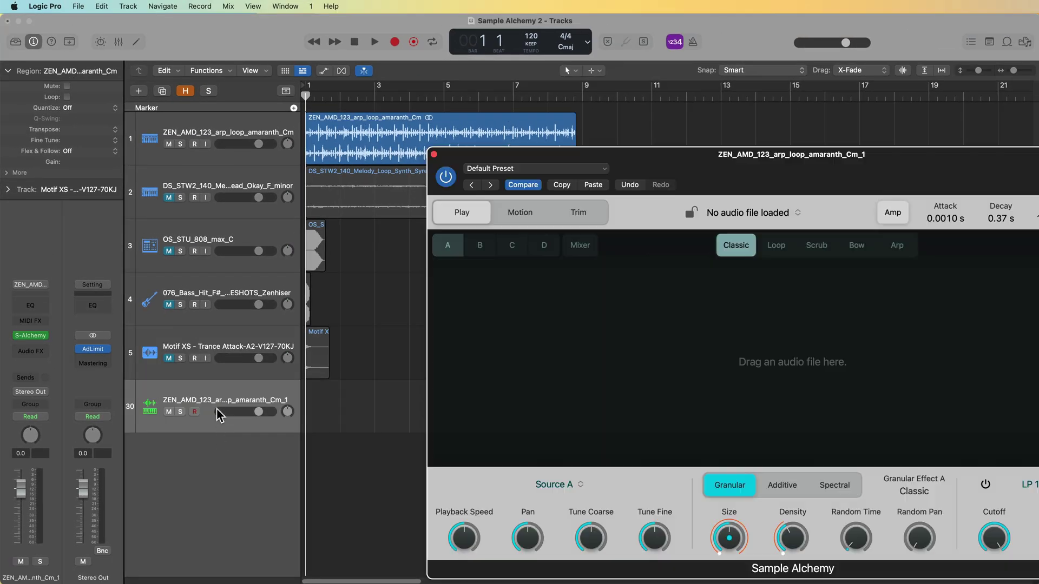
{"action": "left_click_drag", "start_coordinate": [706, 175], "coordinate": [583, 135]}
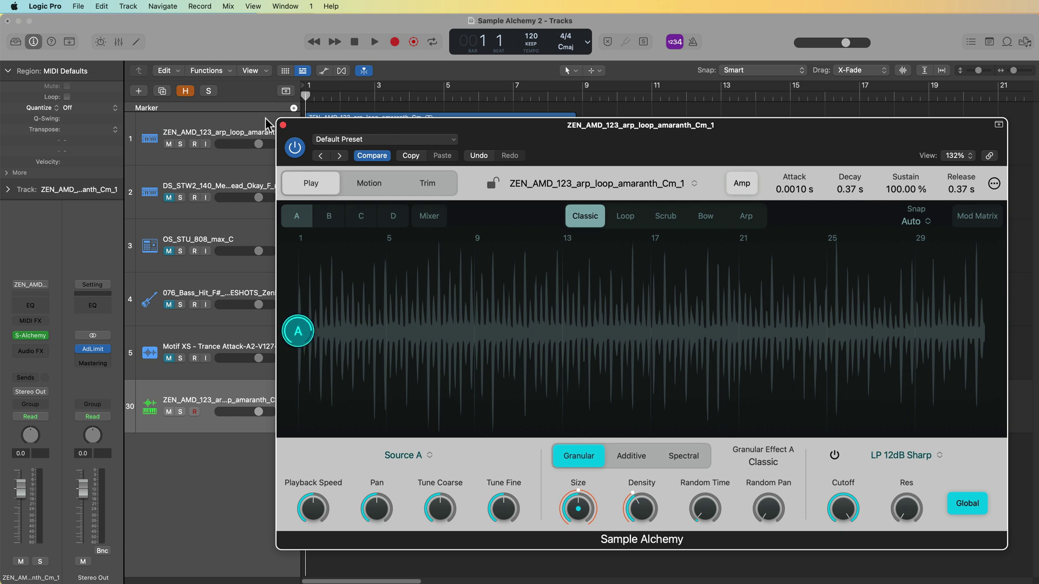
{"action": "mouse_move", "coordinate": [304, 332]}
{"action": "left_mouse_down"}
{"action": "mouse_move", "coordinate": [532, 333]}
{"action": "mouse_move", "coordinate": [299, 334]}
{"action": "left_mouse_up"}
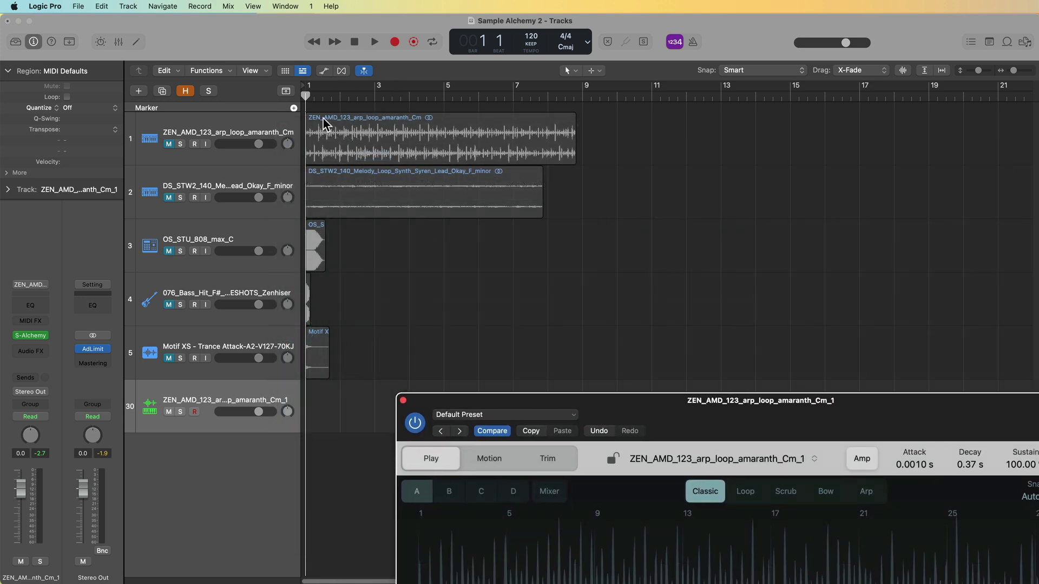
{"action": "left_click_drag", "start_coordinate": [551, 401], "coordinate": [474, 130]}
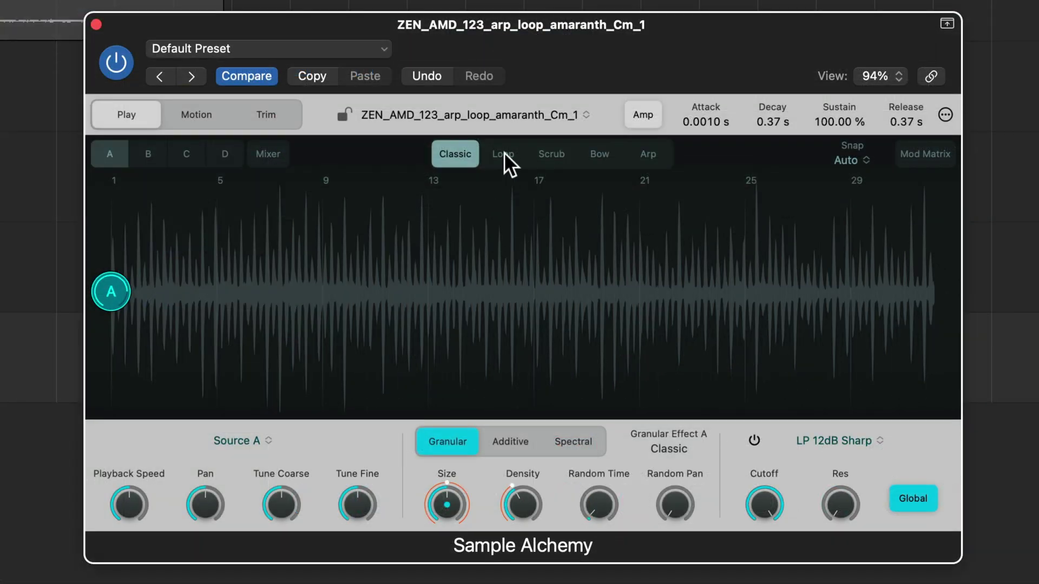
Step: Switch Sample Alchemy to Loop play mode and enable source B
{"action": "left_click", "coordinate": [503, 154]}
{"action": "left_click", "coordinate": [148, 157]}
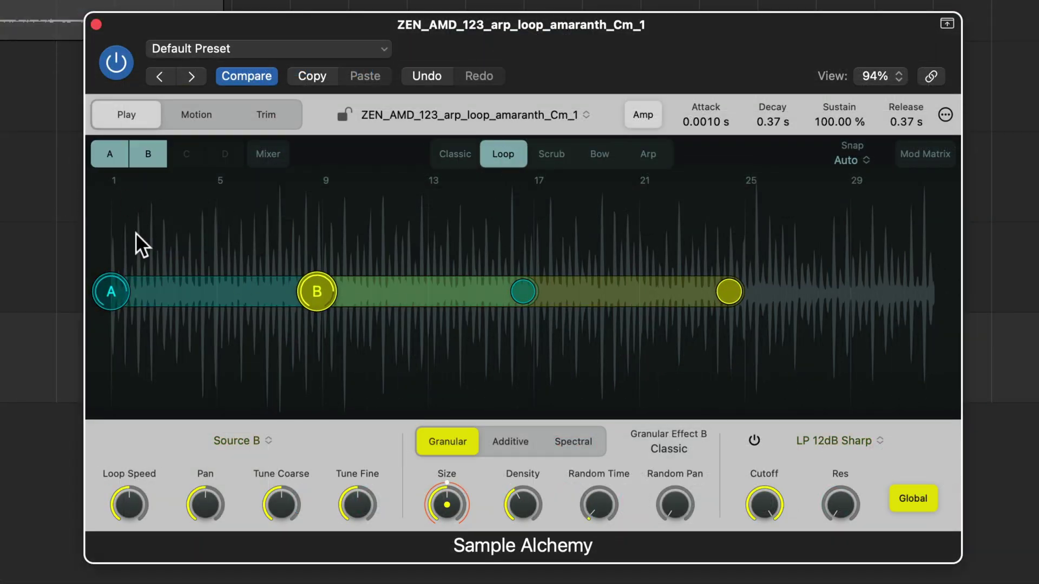
Step: With snap off, move source A's start to about 3 on the ruler and make source B loop backwards from about 21 to 11
{"action": "left_click", "coordinate": [863, 160]}
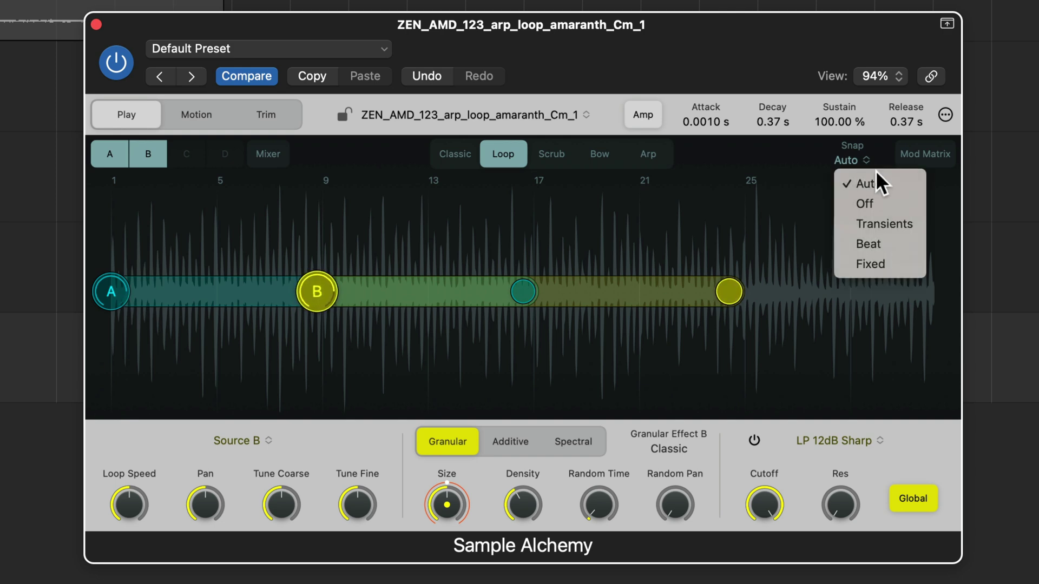
{"action": "left_click", "coordinate": [893, 202]}
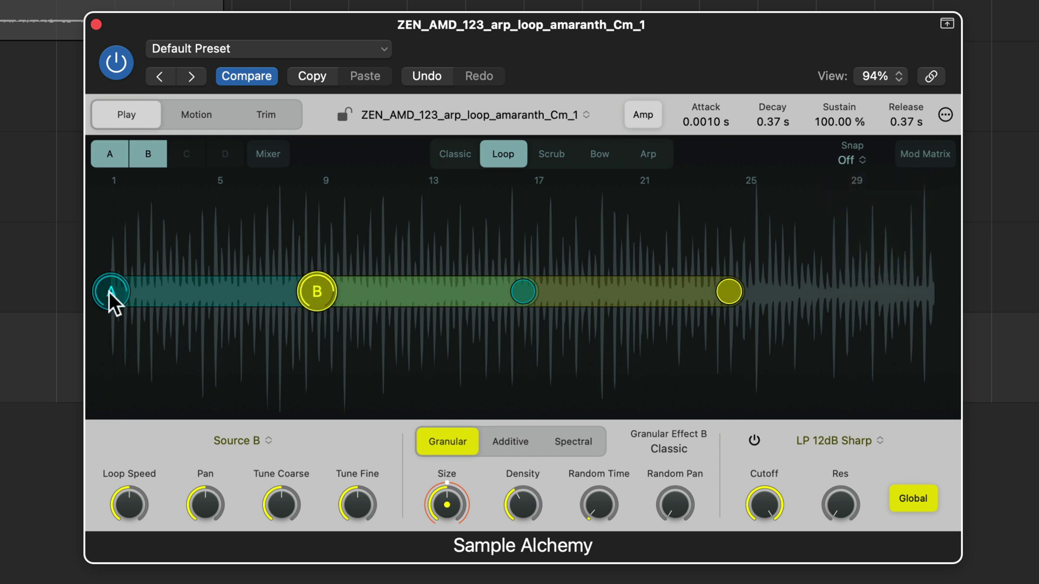
{"action": "mouse_move", "coordinate": [108, 291]}
{"action": "left_mouse_down"}
{"action": "mouse_move", "coordinate": [270, 238]}
{"action": "mouse_move", "coordinate": [156, 231]}
{"action": "left_mouse_up"}
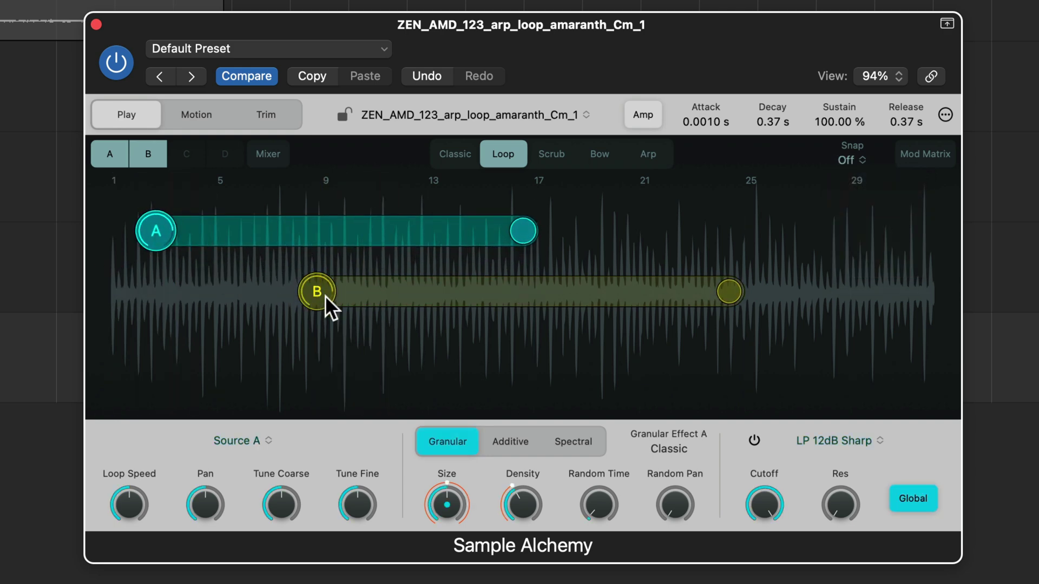
{"action": "mouse_move", "coordinate": [324, 296]}
{"action": "left_mouse_down"}
{"action": "mouse_move", "coordinate": [301, 343]}
{"action": "mouse_move", "coordinate": [814, 340]}
{"action": "left_mouse_up"}
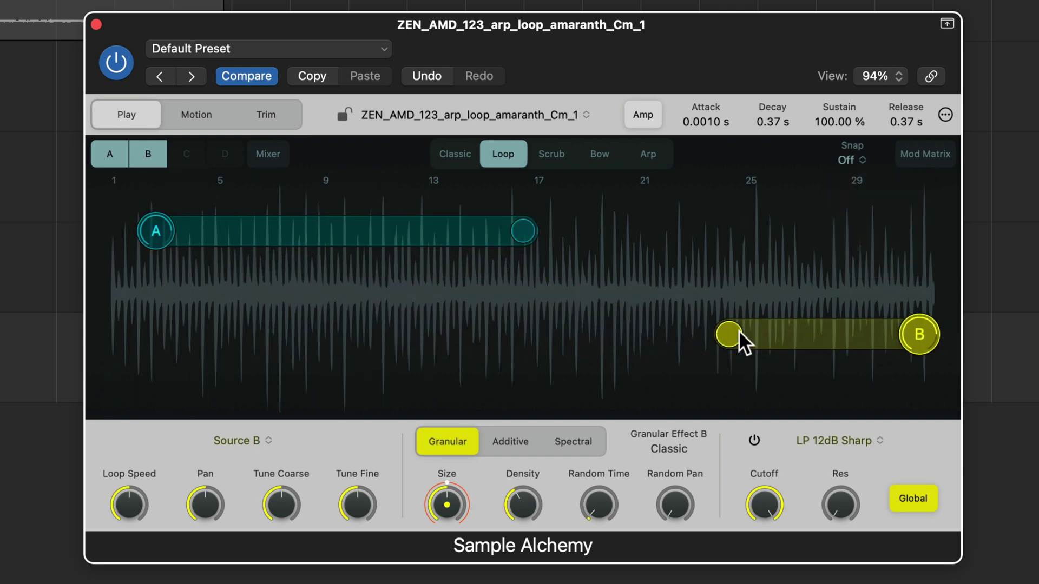
{"action": "left_click_drag", "start_coordinate": [739, 331], "coordinate": [484, 314]}
{"action": "left_click_drag", "start_coordinate": [567, 326], "coordinate": [651, 350]}
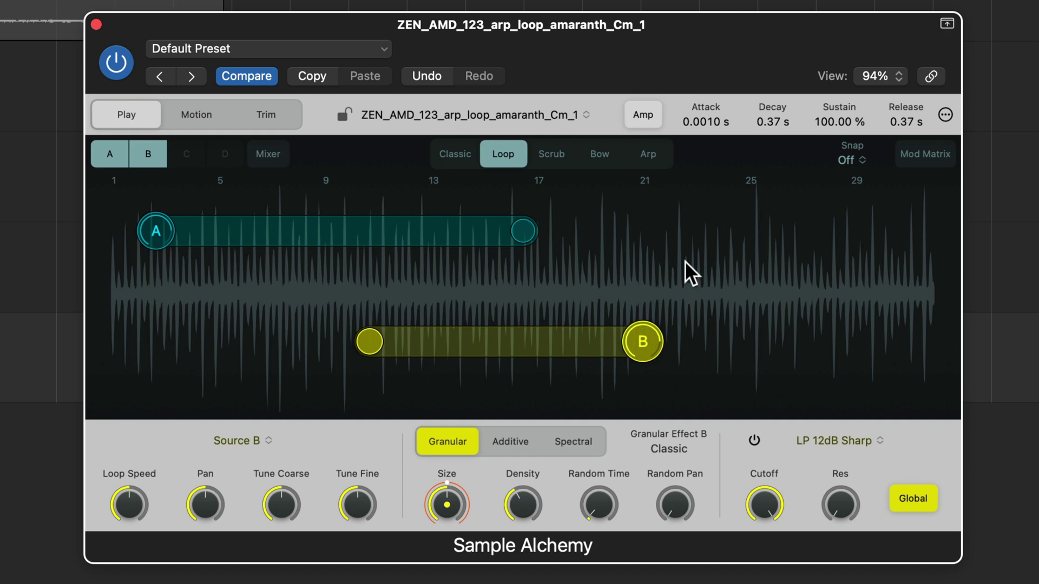
Step: Set snap to Beat and align source A's loop from 1 to 17 and source B's loop from 21 back to 9
{"action": "left_click", "coordinate": [865, 163]}
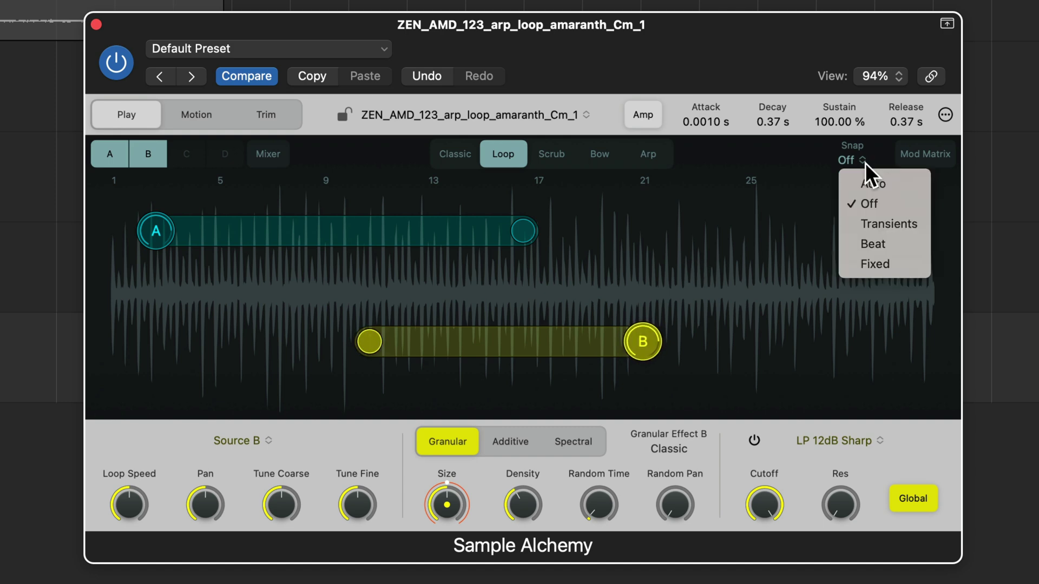
{"action": "left_click", "coordinate": [910, 244]}
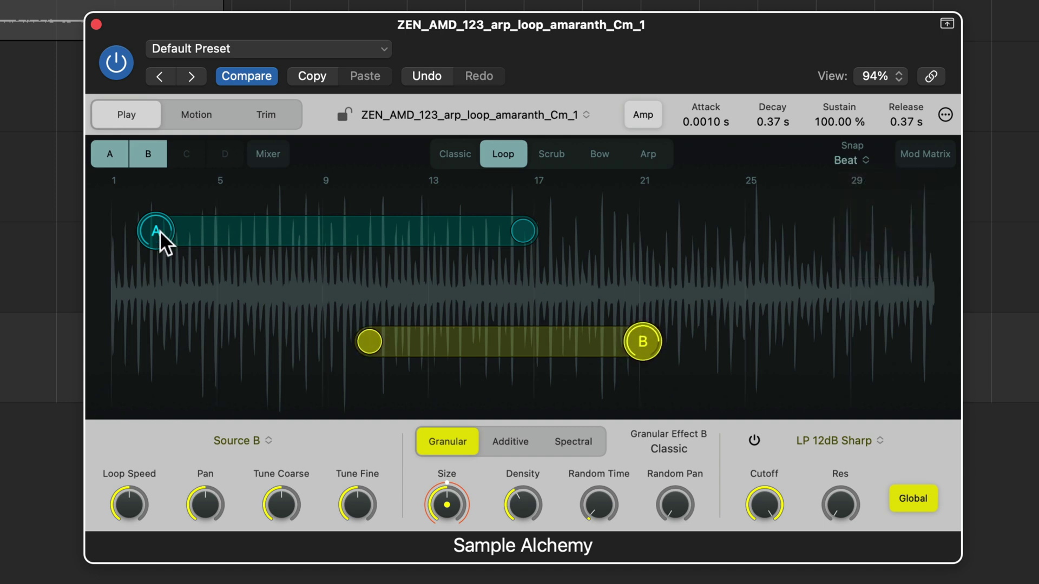
{"action": "left_click_drag", "start_coordinate": [160, 230], "coordinate": [99, 237]}
{"action": "mouse_move", "coordinate": [520, 232]}
{"action": "left_mouse_down"}
{"action": "mouse_move", "coordinate": [216, 224]}
{"action": "mouse_move", "coordinate": [541, 216]}
{"action": "mouse_move", "coordinate": [544, 227]}
{"action": "left_mouse_up"}
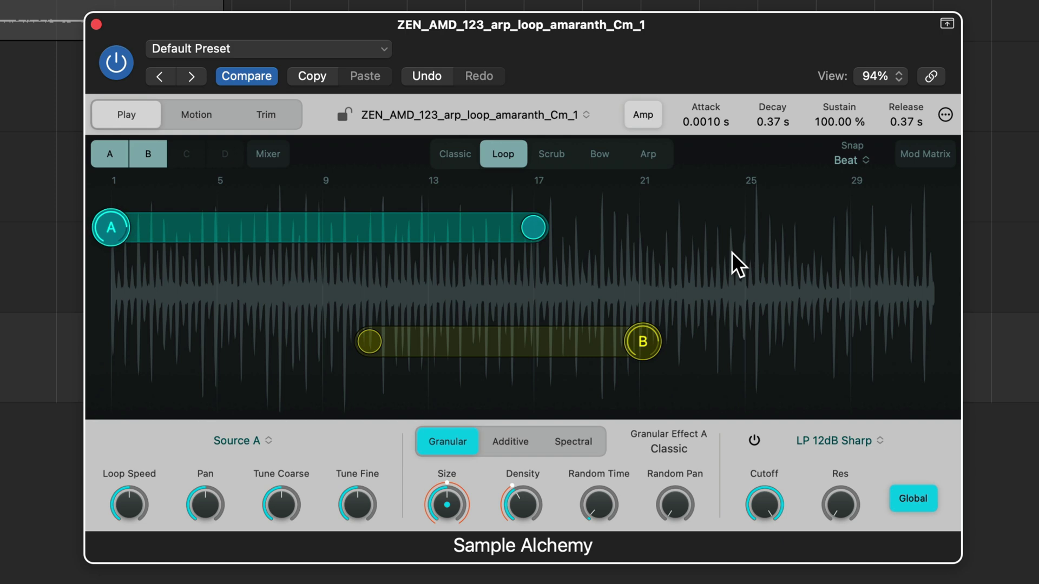
{"action": "left_click", "coordinate": [641, 342]}
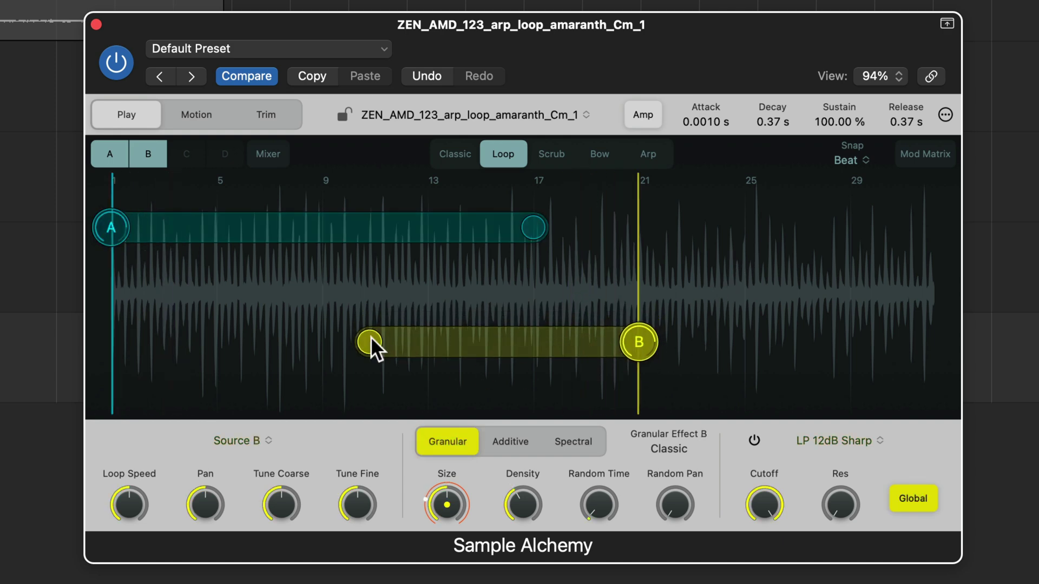
{"action": "left_click_drag", "start_coordinate": [371, 342], "coordinate": [322, 346]}
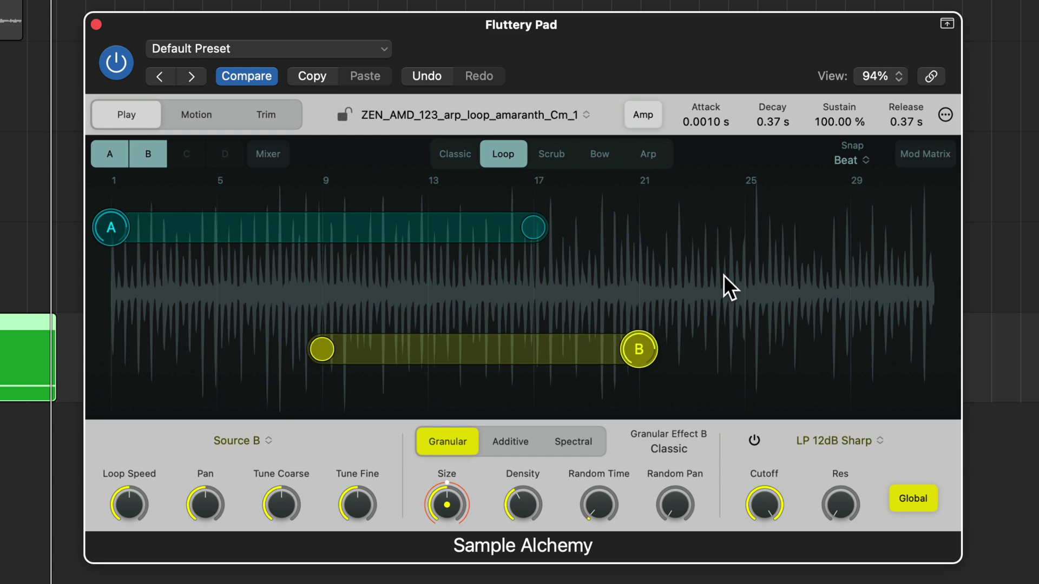
Step: Set the amp envelope's attack to 0.70 s and its release to 1.27 s
{"action": "left_click_drag", "start_coordinate": [723, 127], "coordinate": [845, 41]}
{"action": "left_click_drag", "start_coordinate": [901, 118], "coordinate": [943, 87]}
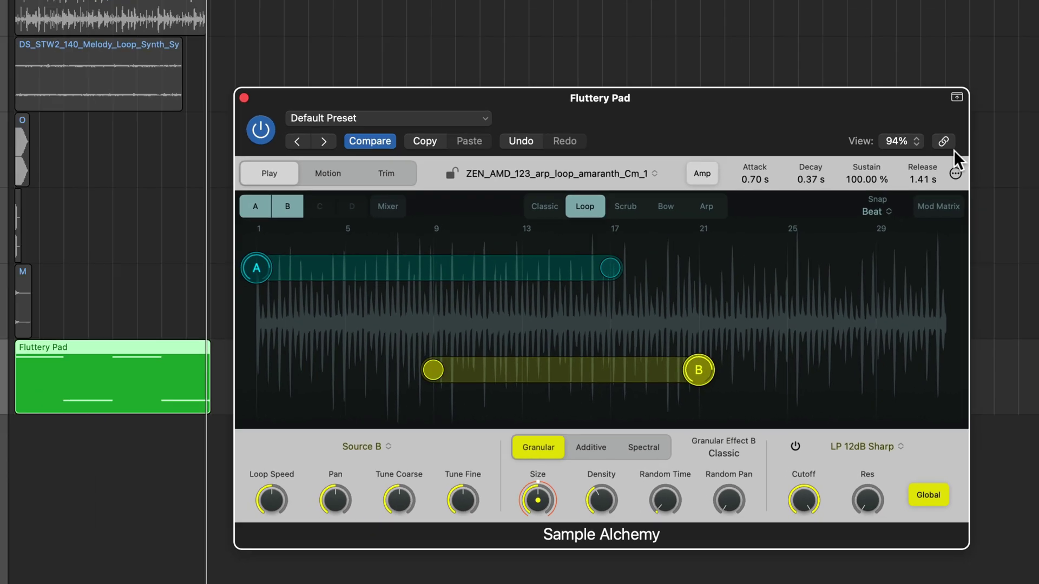
{"action": "left_click_drag", "start_coordinate": [954, 149], "coordinate": [954, 162]}
Step: Insert the Blackhole (No MIDI) effect on the Fluttery Pad track and set its Mix to 43
{"action": "left_click", "coordinate": [31, 355]}
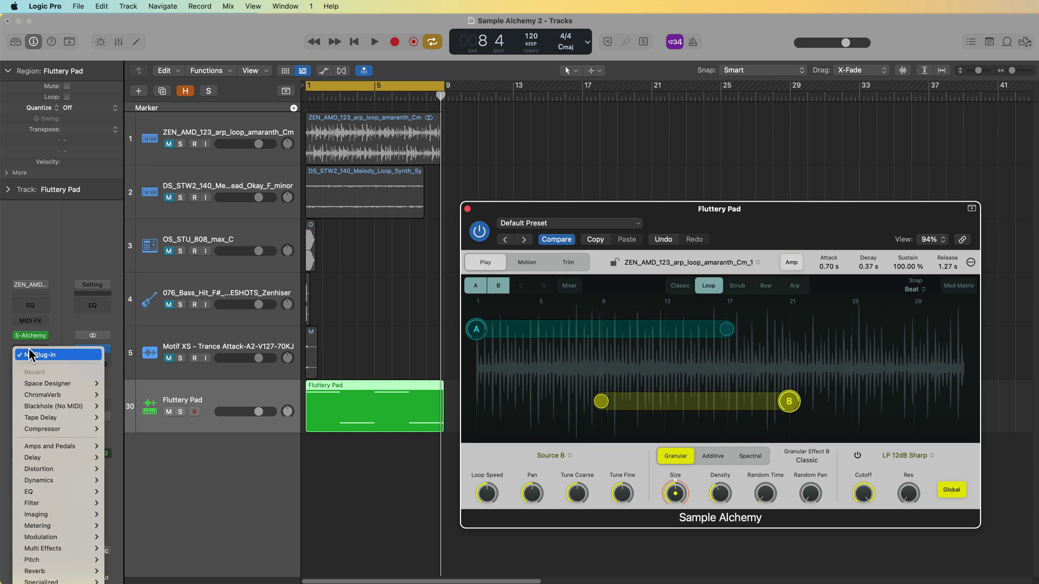
{"action": "left_click", "coordinate": [135, 406]}
{"action": "left_click_drag", "start_coordinate": [666, 166], "coordinate": [317, 156]}
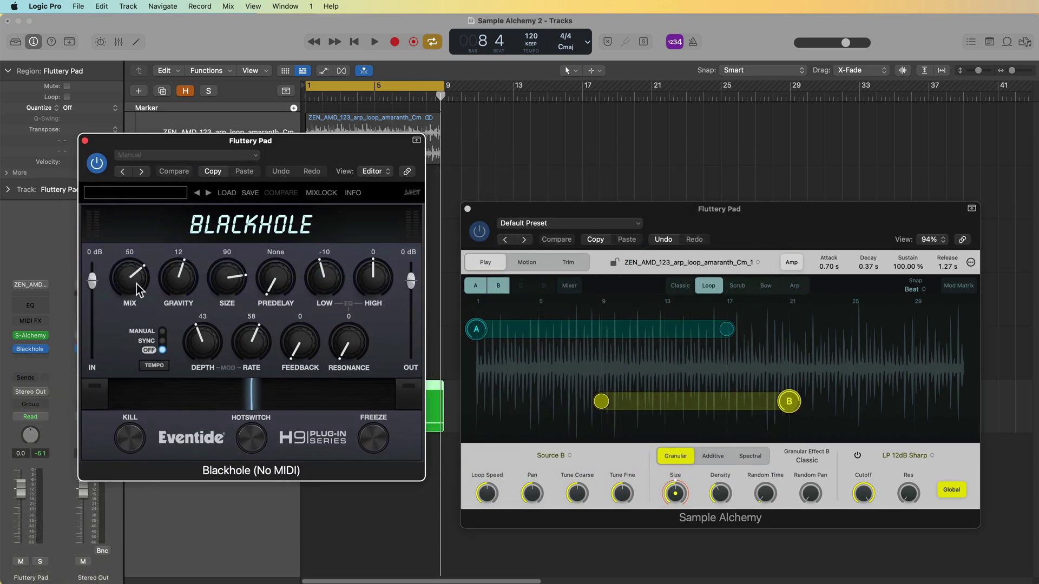
{"action": "left_click_drag", "start_coordinate": [137, 290], "coordinate": [133, 303]}
Step: Play the Fluttery Pad region to hear it with the reverb, and close the Blackhole and Sample Alchemy windows
{"action": "key", "text": "space"}
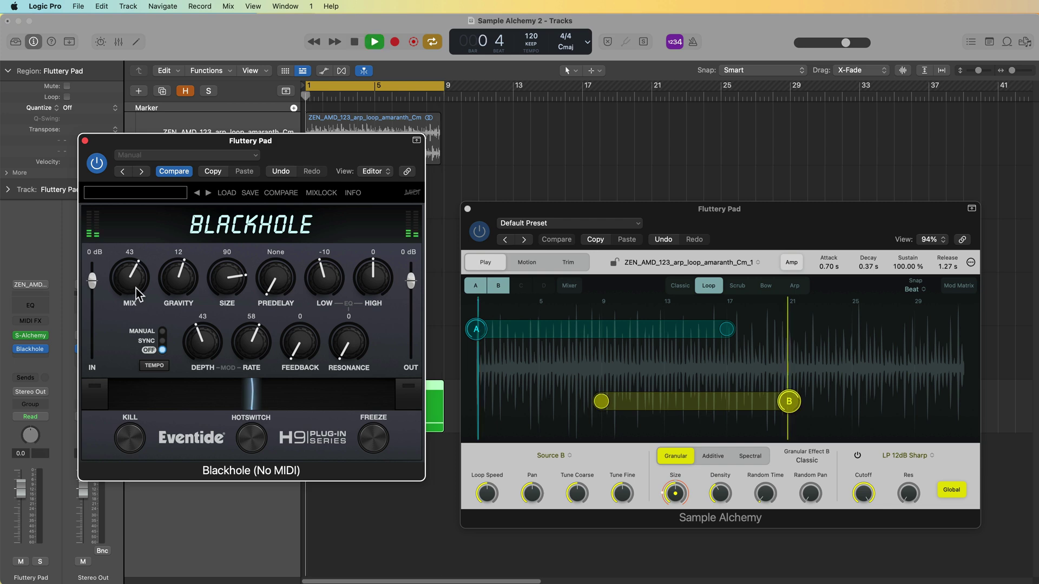
{"action": "left_click", "coordinate": [85, 140]}
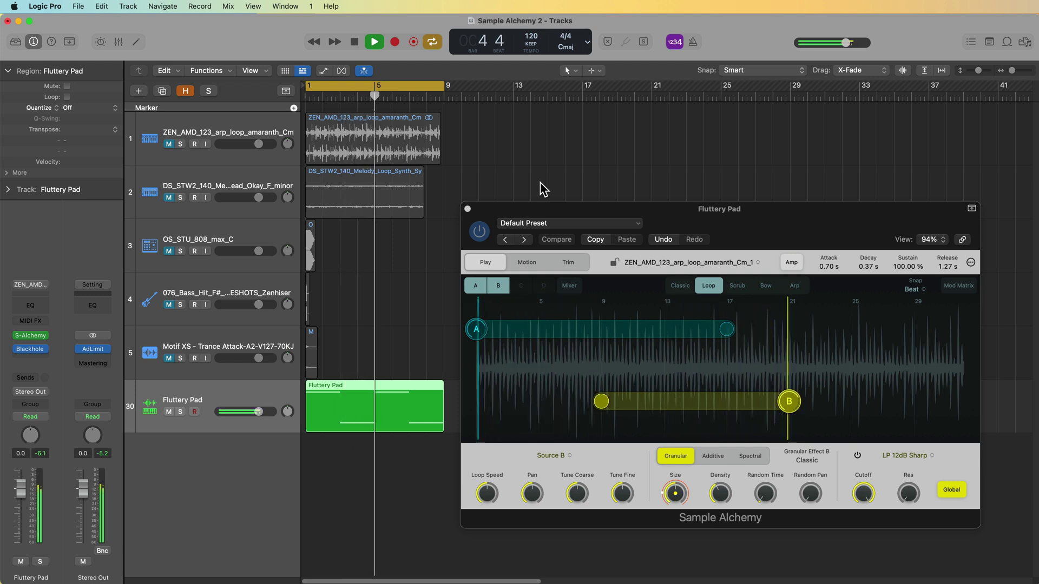
{"action": "key", "text": "space"}
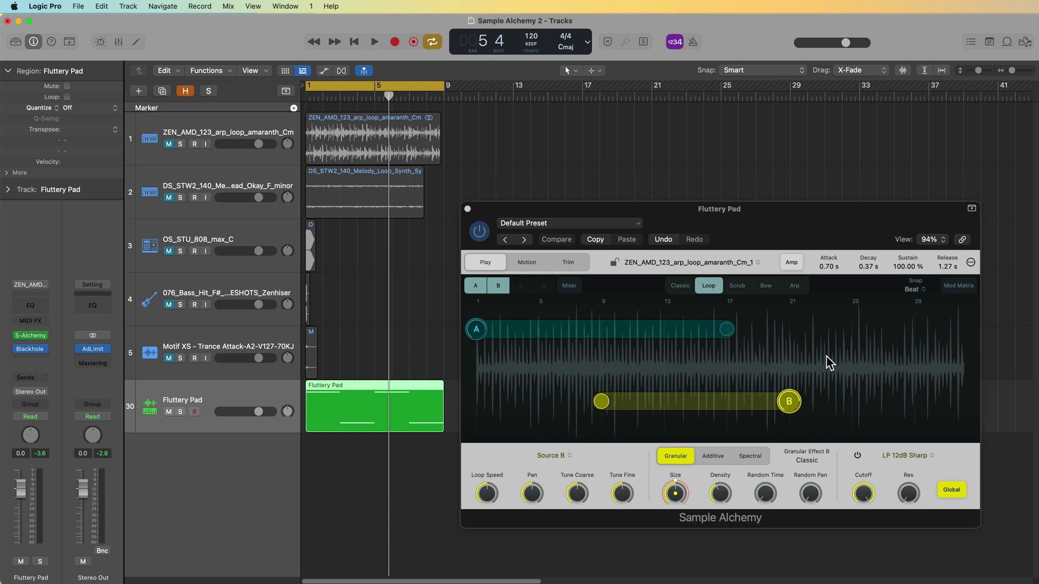
{"action": "left_click", "coordinate": [468, 210]}
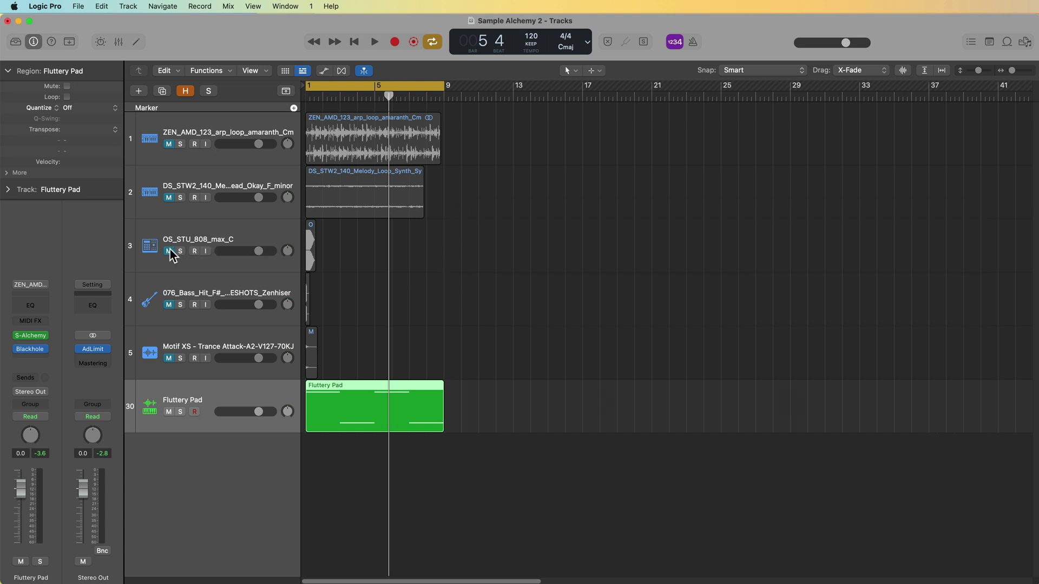
Step: Unmute and solo the OS_STU_808_max_C track and play its sample from the start of the project
{"action": "key", "text": "Return"}
{"action": "key", "text": "super+Right"}
{"action": "key", "text": "super+Right"}
{"action": "key", "text": "super+Right"}
{"action": "key", "text": "super+Right"}
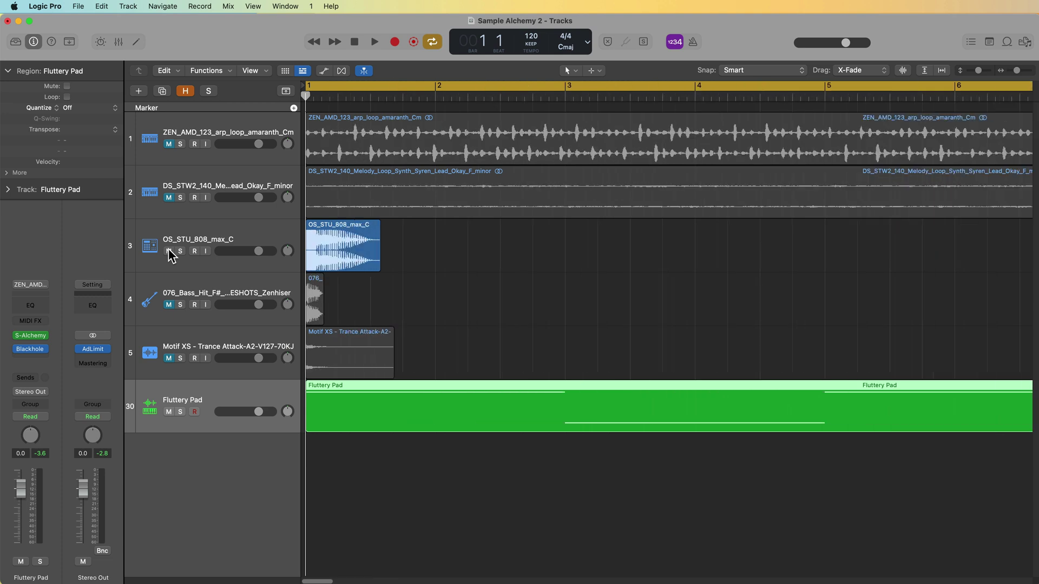
{"action": "left_click", "coordinate": [184, 238]}
{"action": "key", "text": "s"}
{"action": "key", "text": "space"}
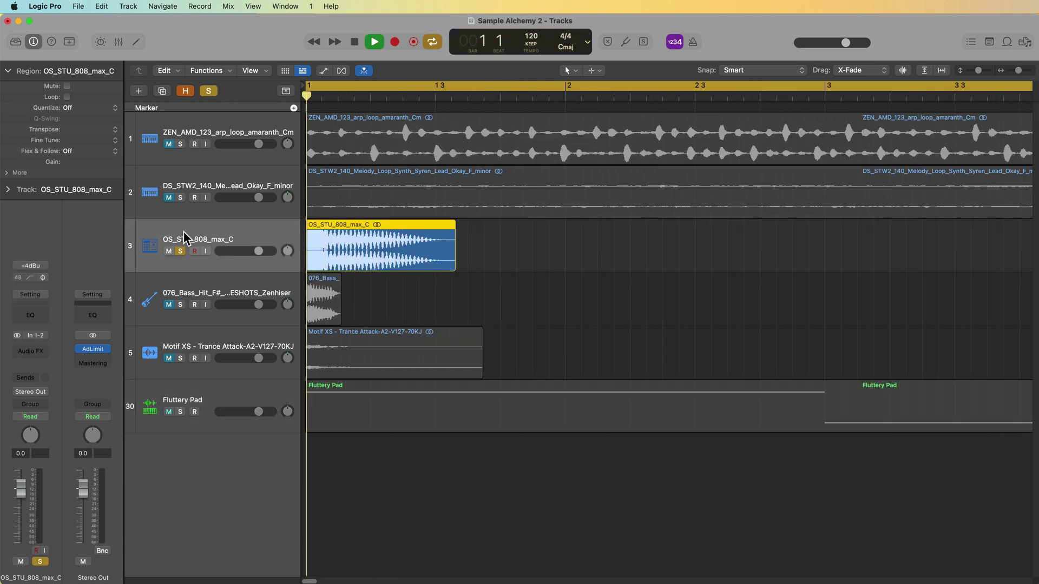
{"action": "key", "text": "space"}
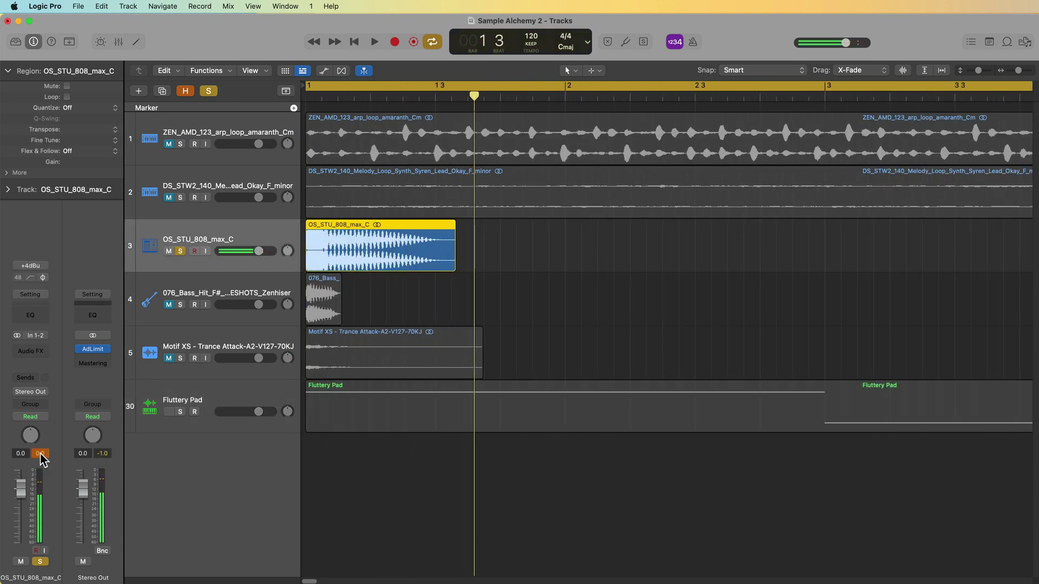
Step: Unsolo and mute the OS_STU_808_max_C track and use its sample to create a new Sample Alchemy track
{"action": "key", "text": "s"}
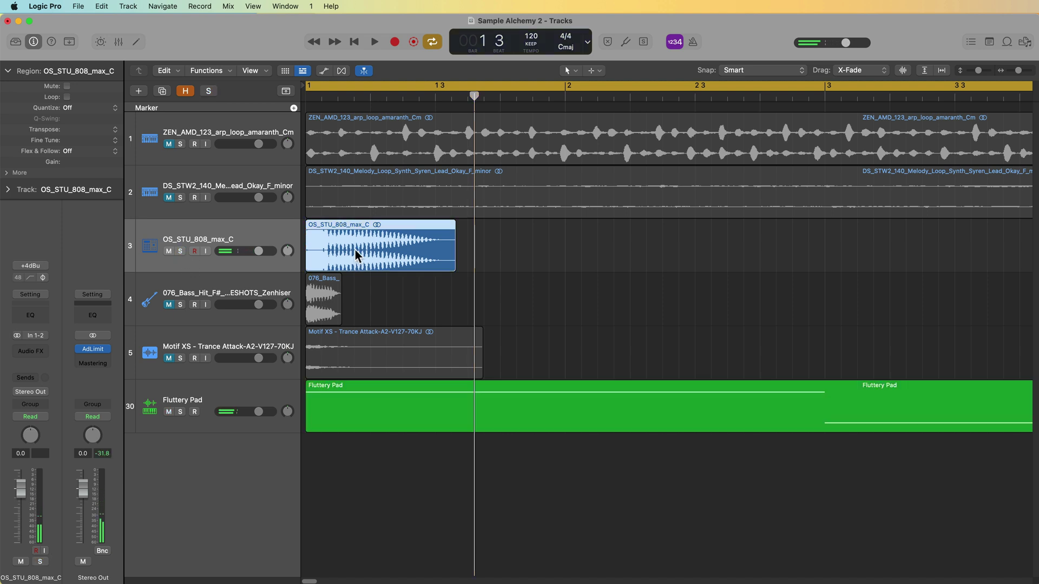
{"action": "left_click", "coordinate": [168, 251]}
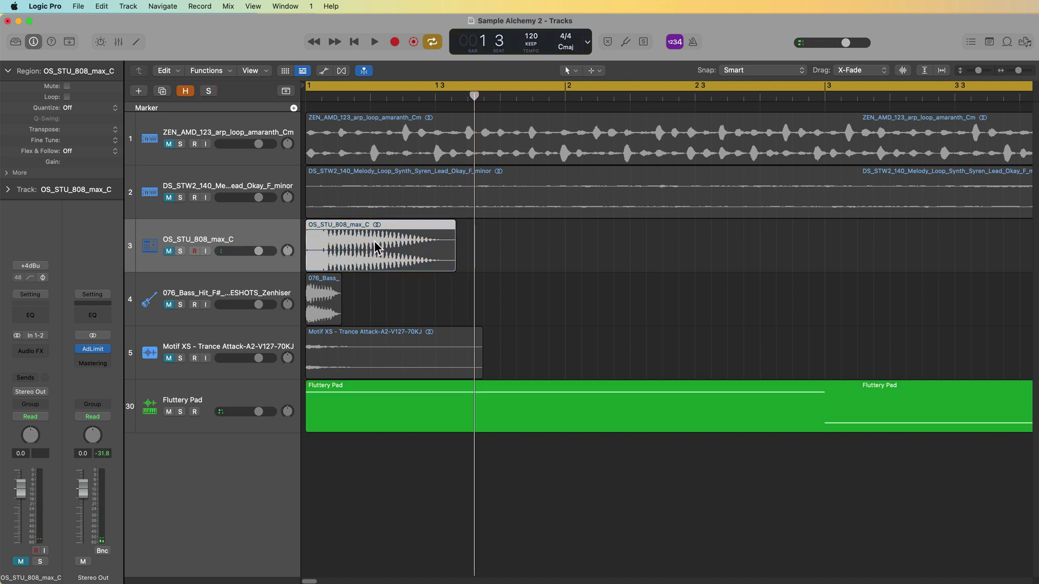
{"action": "left_click_drag", "start_coordinate": [377, 247], "coordinate": [222, 500]}
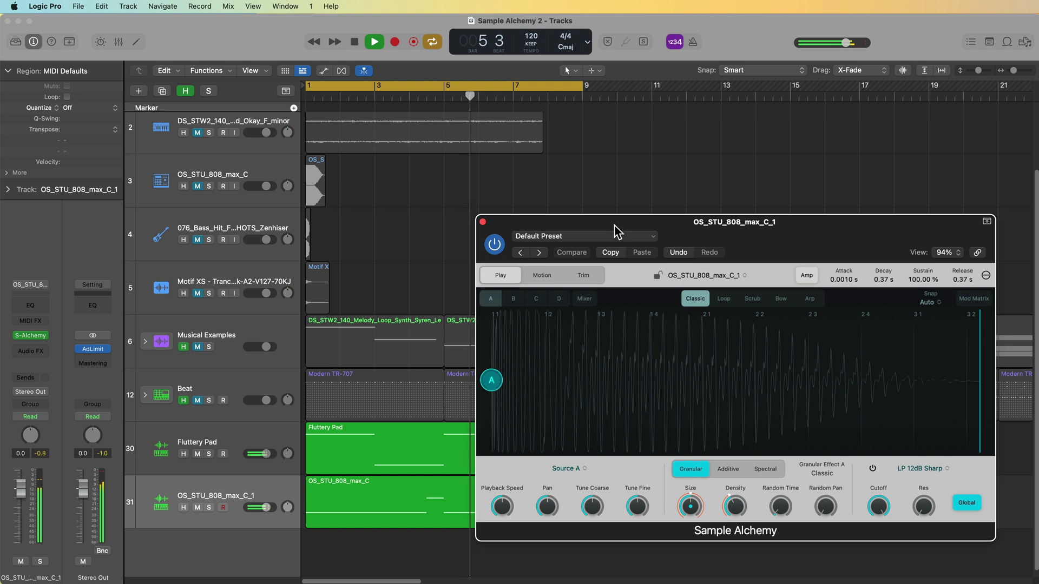
Step: Stop playback and lower the Fluttery Pad track's volume slightly
{"action": "key", "text": "space"}
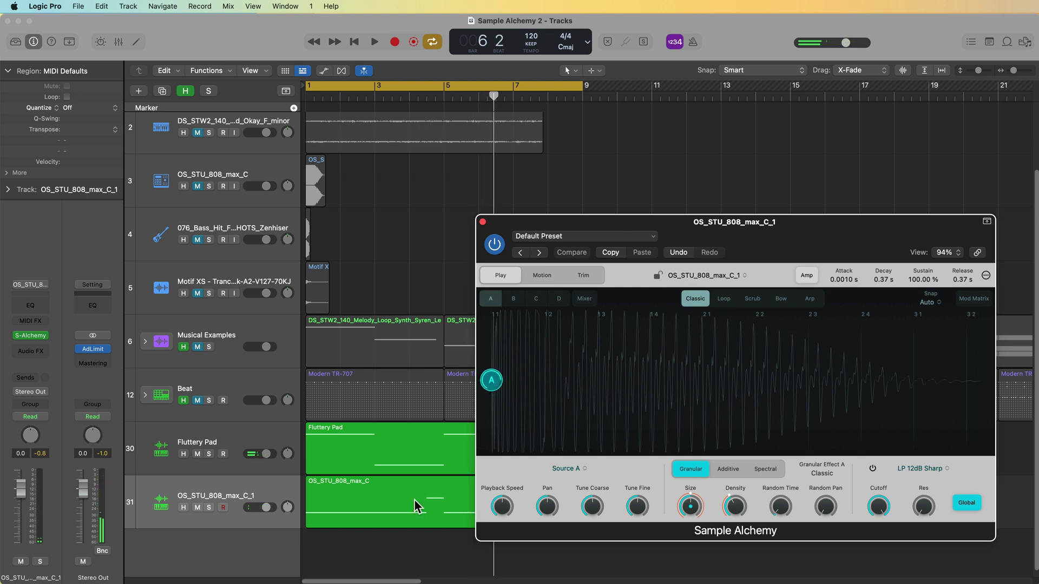
{"action": "left_click_drag", "start_coordinate": [268, 454], "coordinate": [263, 455]}
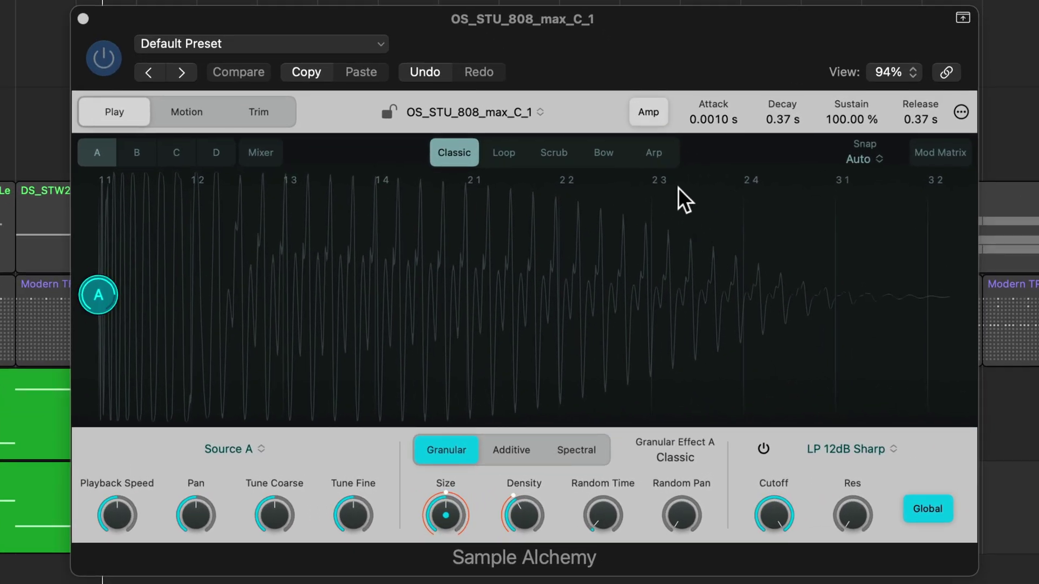
Step: Set the 808 sample's play mode to Arp and enable source B
{"action": "left_click", "coordinate": [662, 154]}
{"action": "left_click", "coordinate": [141, 153]}
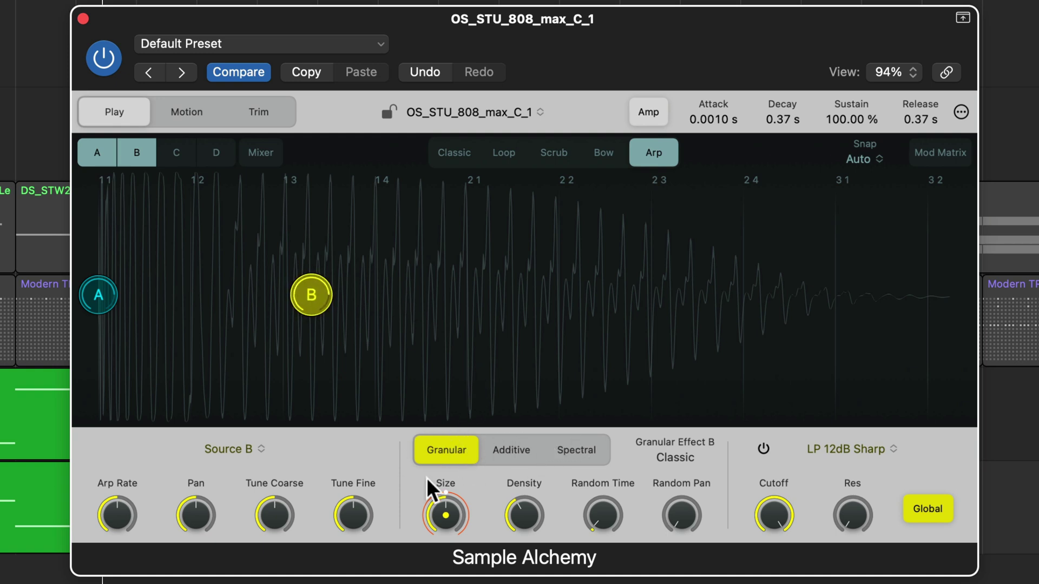
Step: Look through the Additive and Spectral synthesis modes for source B and return it to Granular
{"action": "left_click", "coordinate": [511, 452]}
{"action": "left_click", "coordinate": [592, 450]}
{"action": "left_click", "coordinate": [444, 450]}
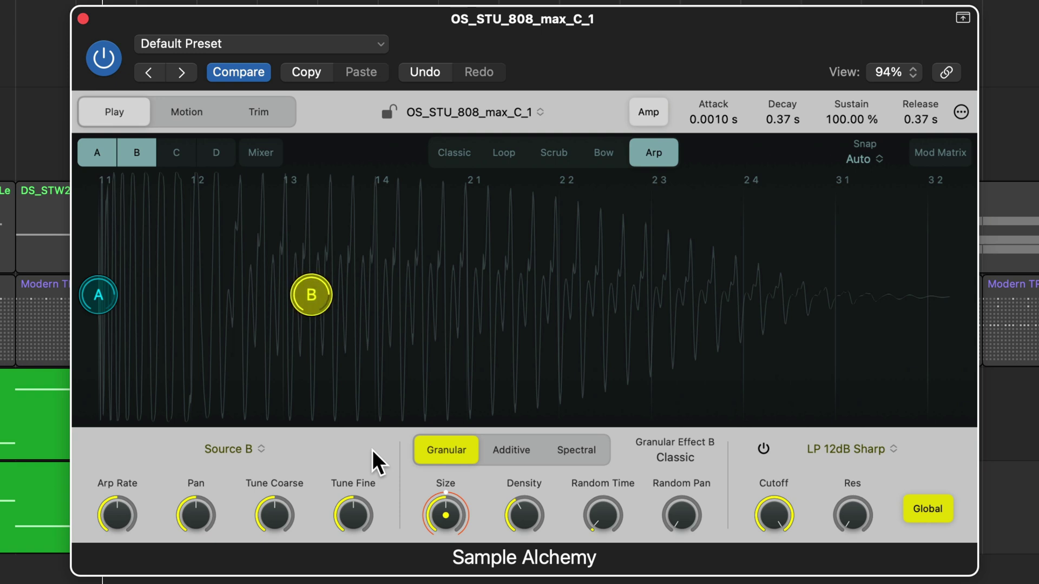
Step: Set source A to Spectral synthesis and source B to Additive synthesis
{"action": "left_click", "coordinate": [96, 301]}
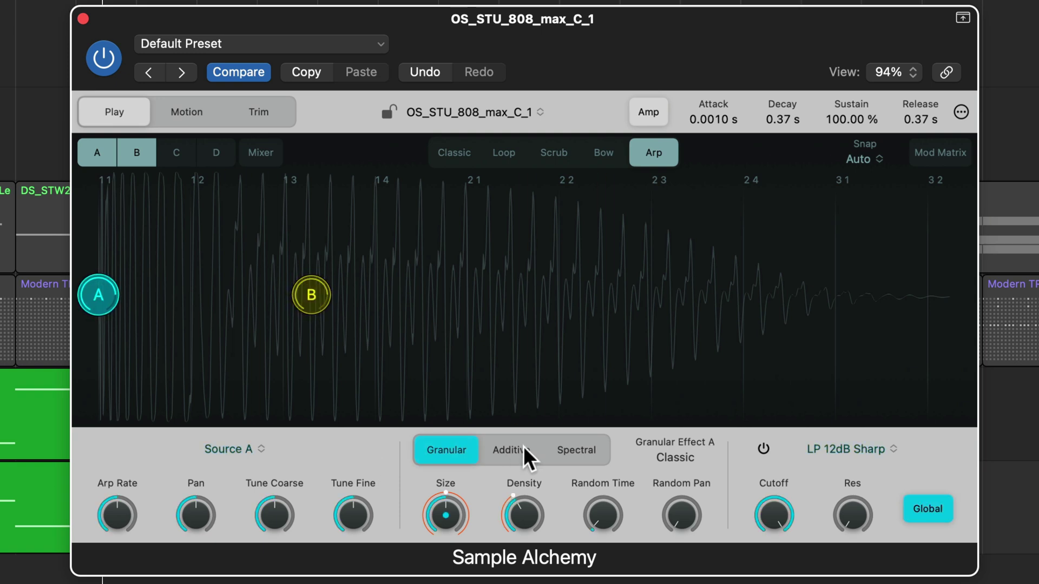
{"action": "left_click", "coordinate": [576, 449]}
{"action": "left_click_drag", "start_coordinate": [312, 295], "coordinate": [330, 296]}
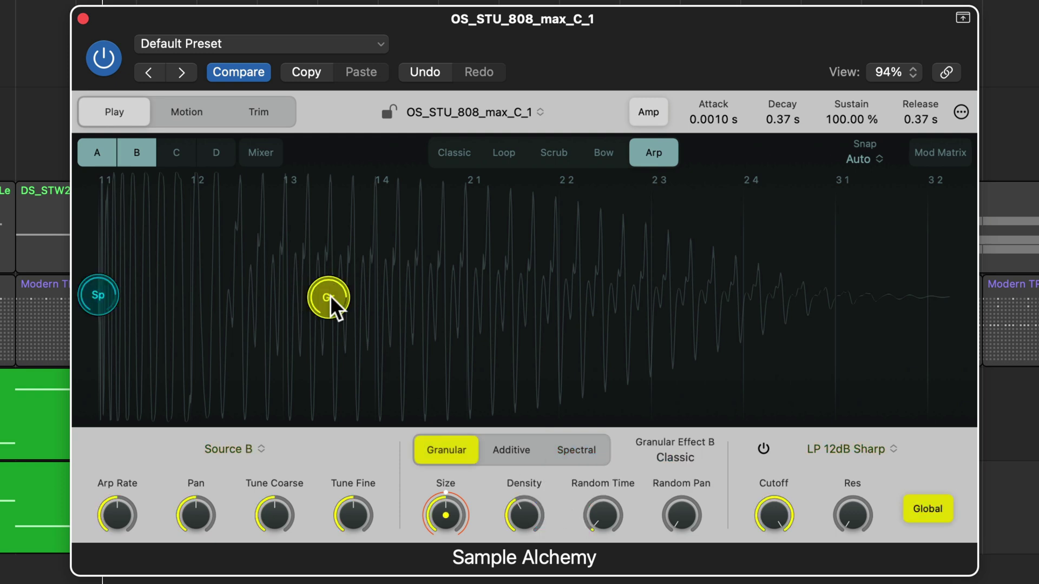
{"action": "left_click", "coordinate": [516, 450]}
Step: Place source B near beat 1 4 high in the waveform display and move source A below the middle at the sample start
{"action": "left_click_drag", "start_coordinate": [330, 296], "coordinate": [378, 342]}
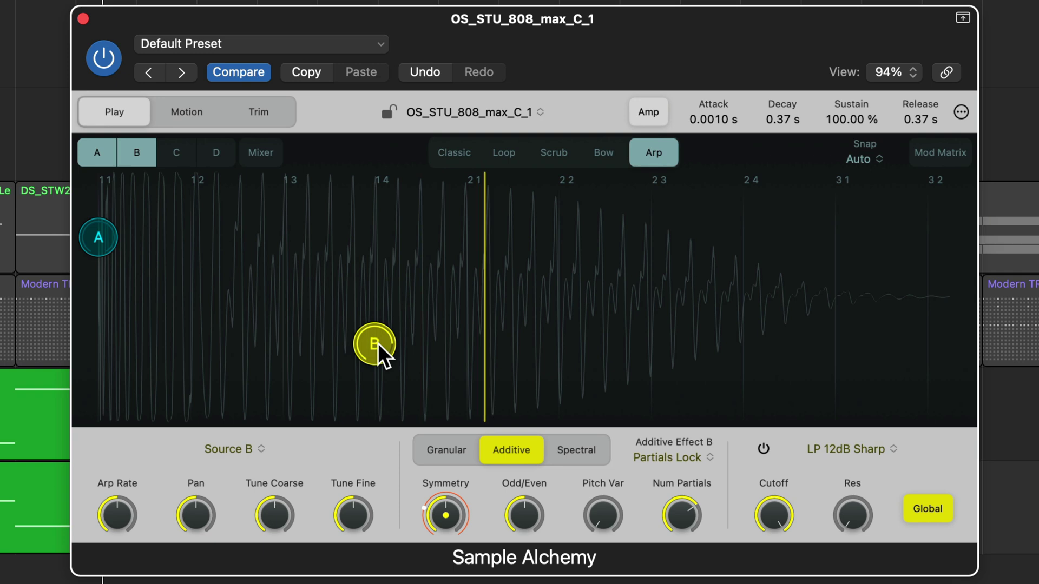
{"action": "left_click_drag", "start_coordinate": [103, 250], "coordinate": [103, 335]}
{"action": "left_click_drag", "start_coordinate": [387, 340], "coordinate": [382, 224]}
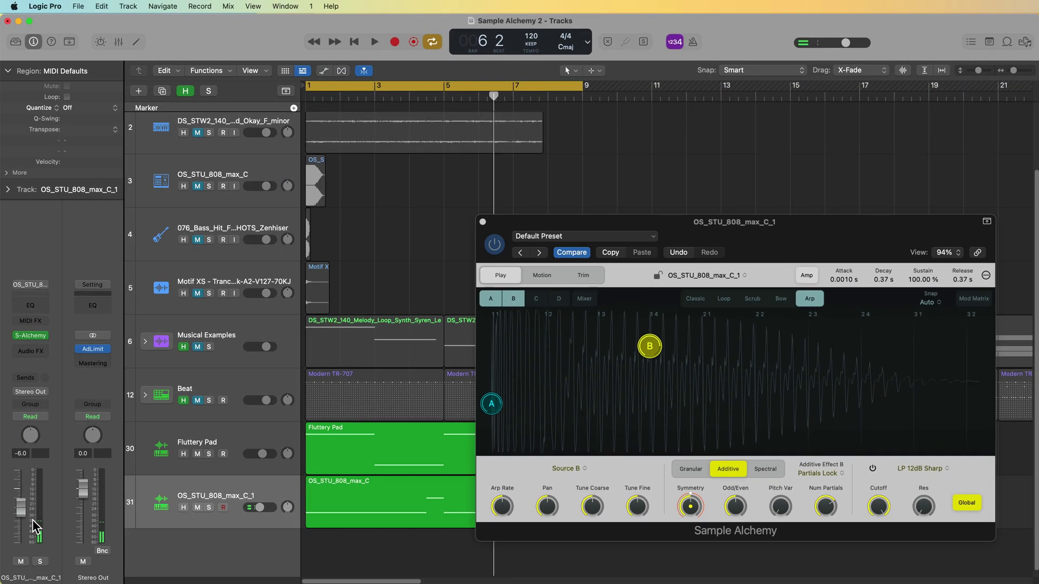
Step: Play the project from the start to hear the two-source 808 arpeggio with the pad
{"action": "key", "text": "Return"}
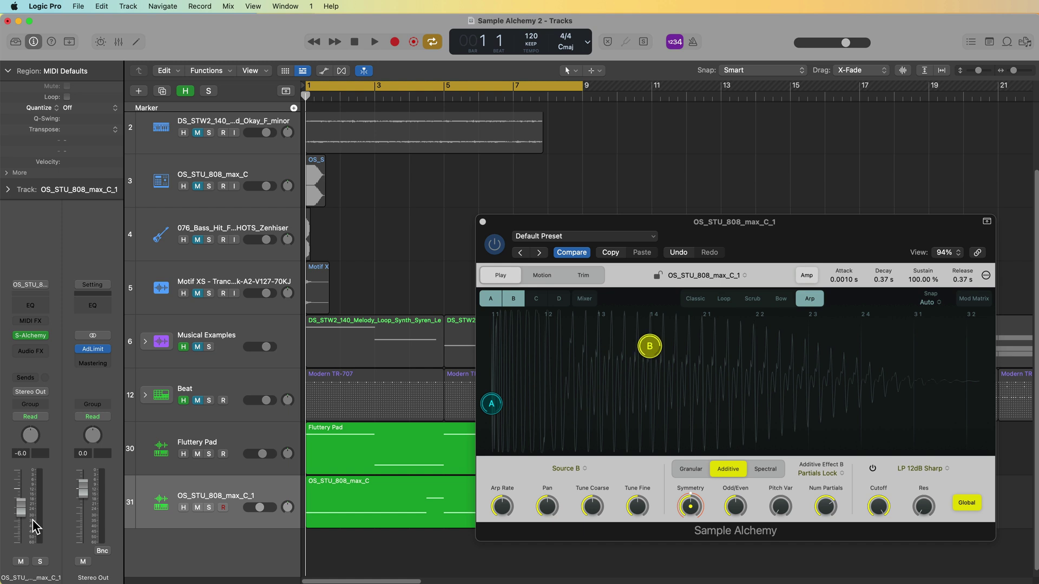
{"action": "key", "text": "space"}
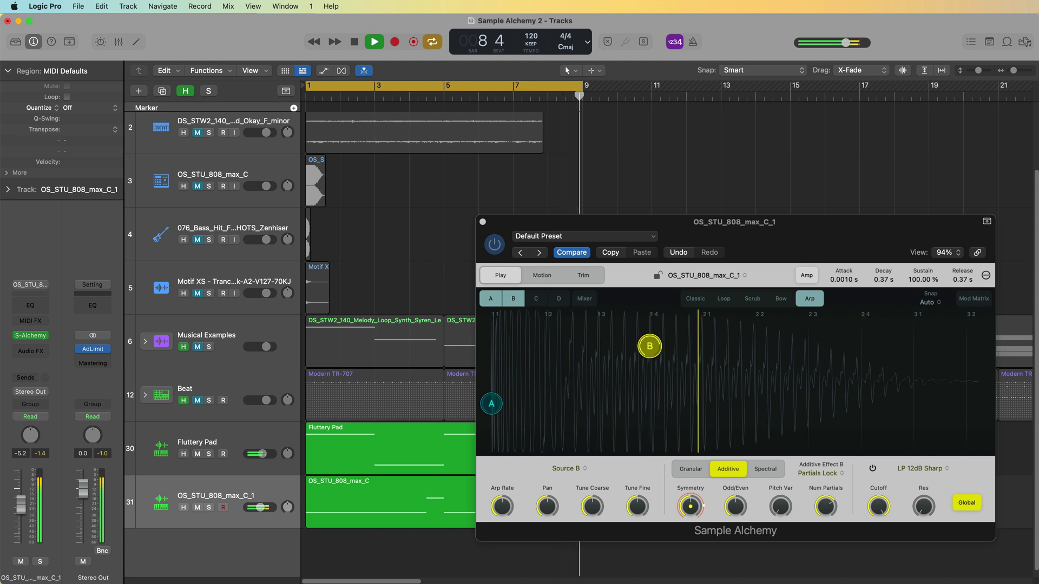
{"action": "key", "text": "space"}
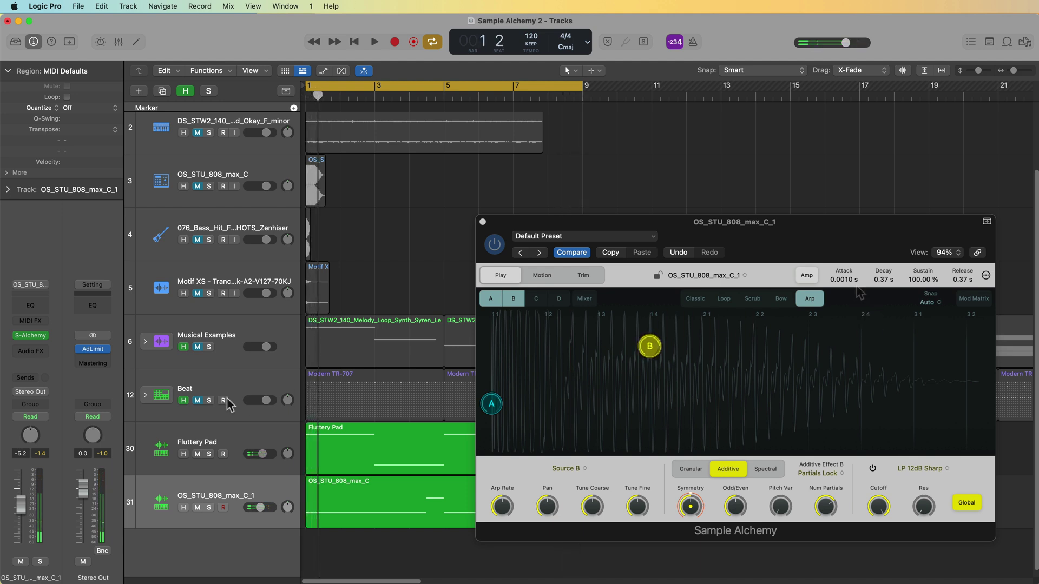
Step: Remove the hide flag from the Beat track stack, return to the project start and mute the Beat stack
{"action": "left_click", "coordinate": [183, 401]}
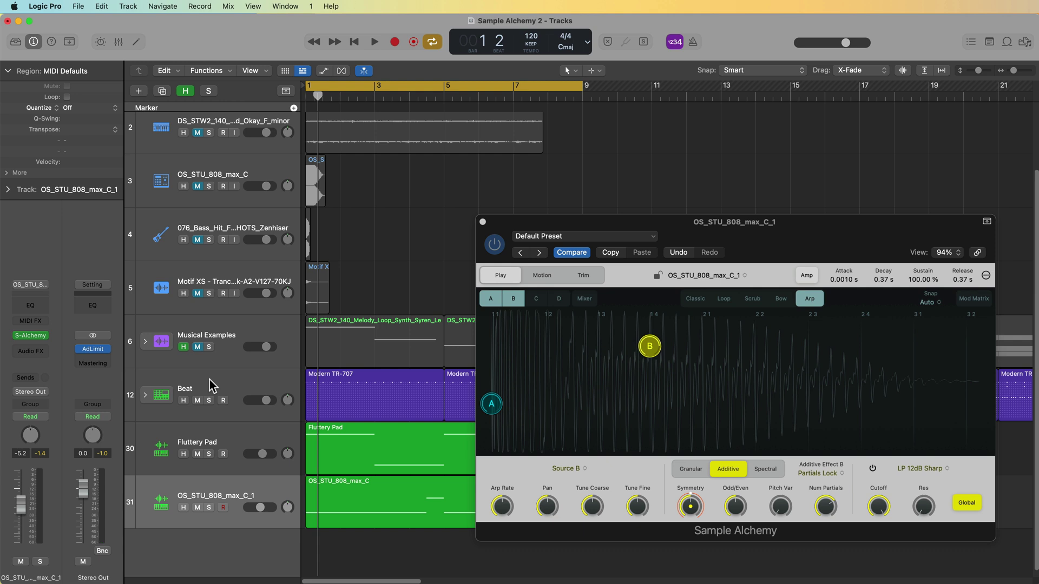
{"action": "key", "text": "Return"}
{"action": "scroll", "coordinate": [335, 407], "scroll_direction": "down", "scroll_amount": 1}
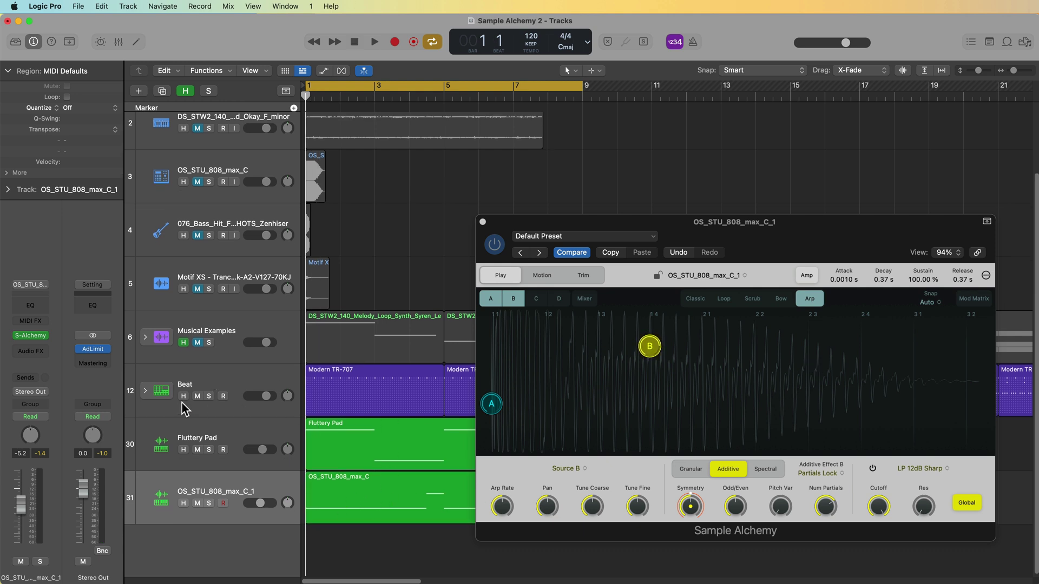
{"action": "left_click", "coordinate": [197, 396]}
Step: Set the 808's amp attack to 0.26 s and source B's Odd/Even to about 61% while playing the part
{"action": "mouse_move", "coordinate": [853, 279]}
{"action": "left_mouse_down"}
{"action": "mouse_move", "coordinate": [871, 222]}
{"action": "mouse_move", "coordinate": [864, 277]}
{"action": "left_mouse_up"}
{"action": "key", "text": "space"}
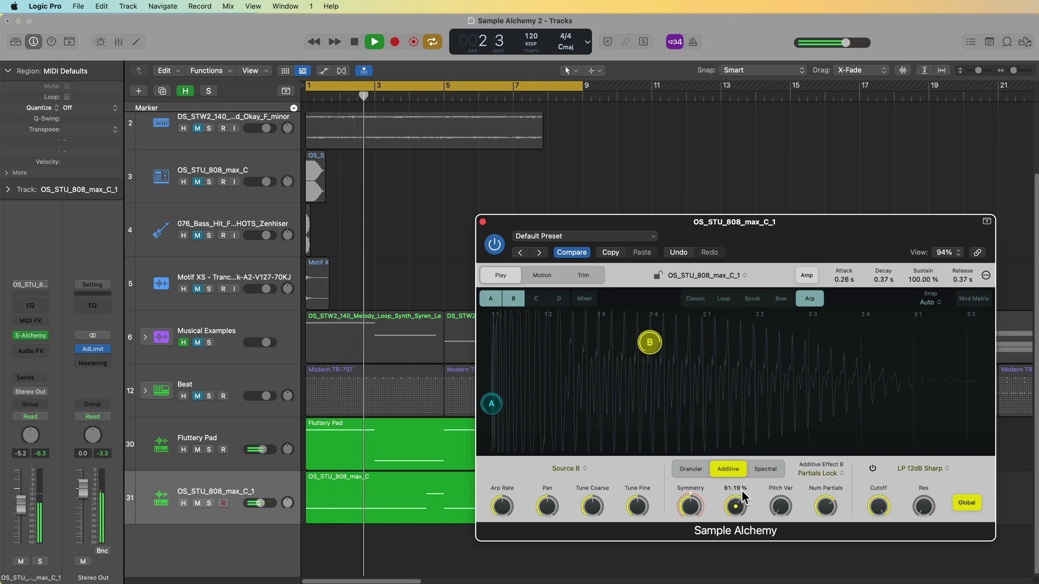
{"action": "key", "text": "Return"}
{"action": "left_click_drag", "start_coordinate": [739, 511], "coordinate": [708, 489]}
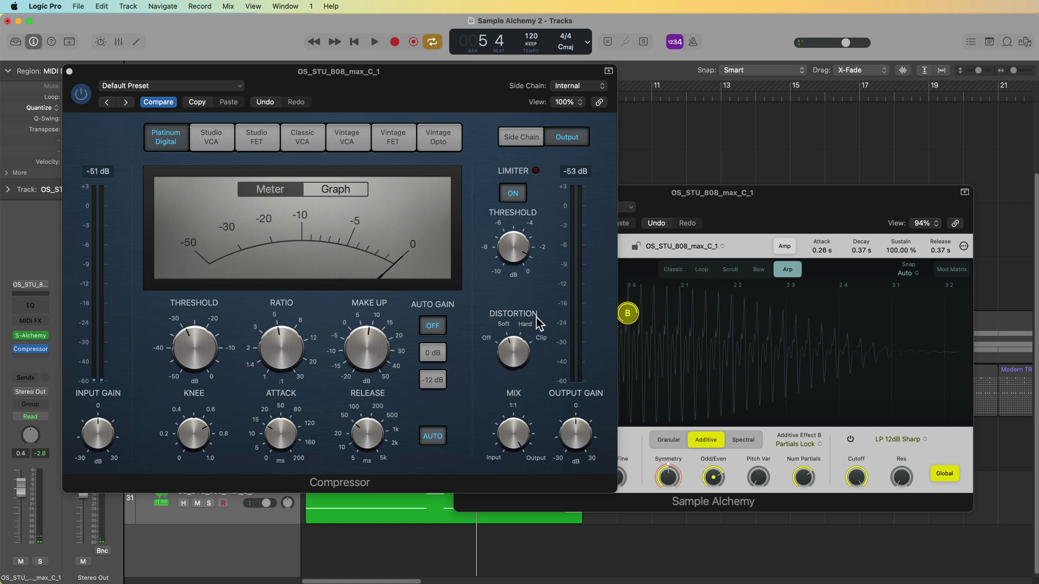
Step: Close the Compressor window and hide the Musical Examples track stack while listening to the bass with the beat
{"action": "left_click", "coordinate": [70, 71]}
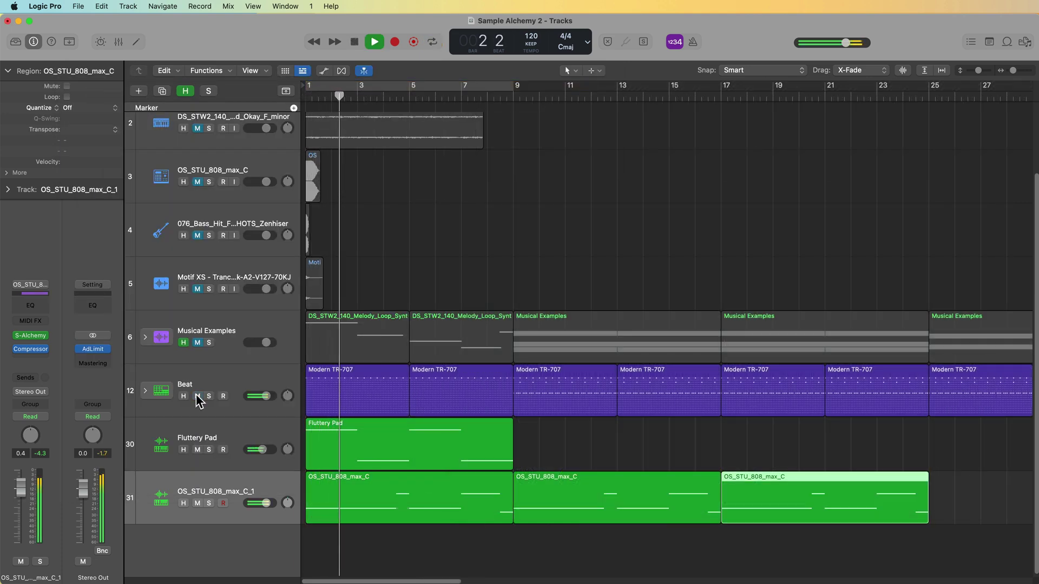
{"action": "key", "text": "h"}
{"action": "left_click", "coordinate": [515, 270]}
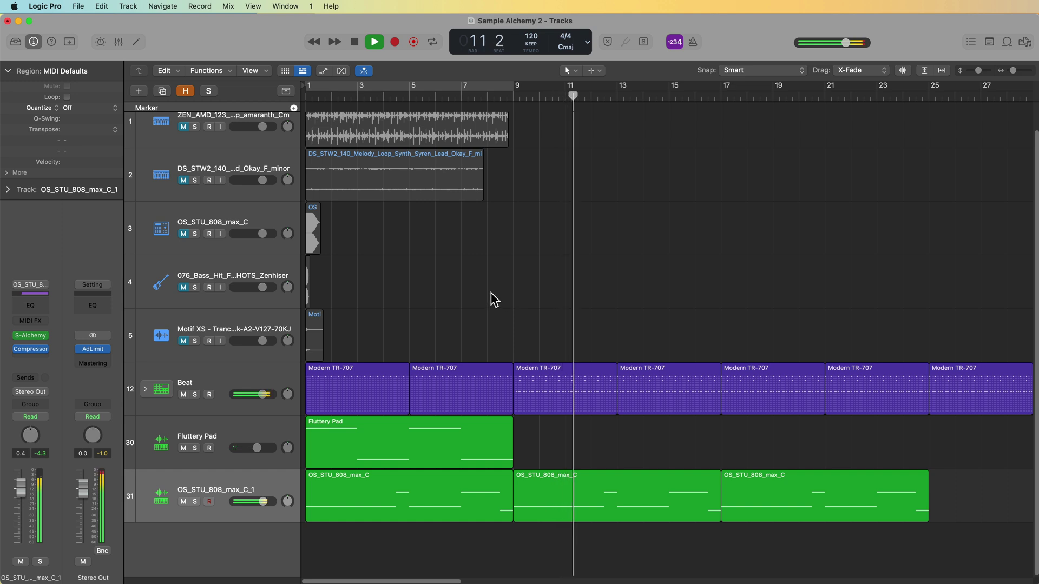
{"action": "key", "text": "space"}
{"action": "key", "text": "Return"}
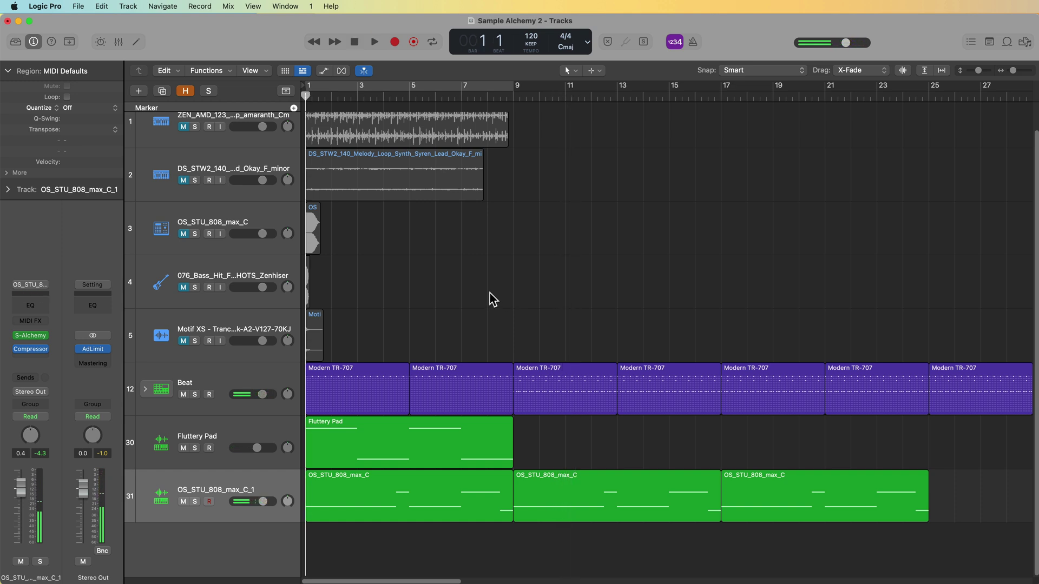
Step: Unmute the Motif XS - Trance Attack track and use its sample to create a new Sample Alchemy track
{"action": "scroll", "coordinate": [492, 299], "scroll_direction": "up", "scroll_amount": 1}
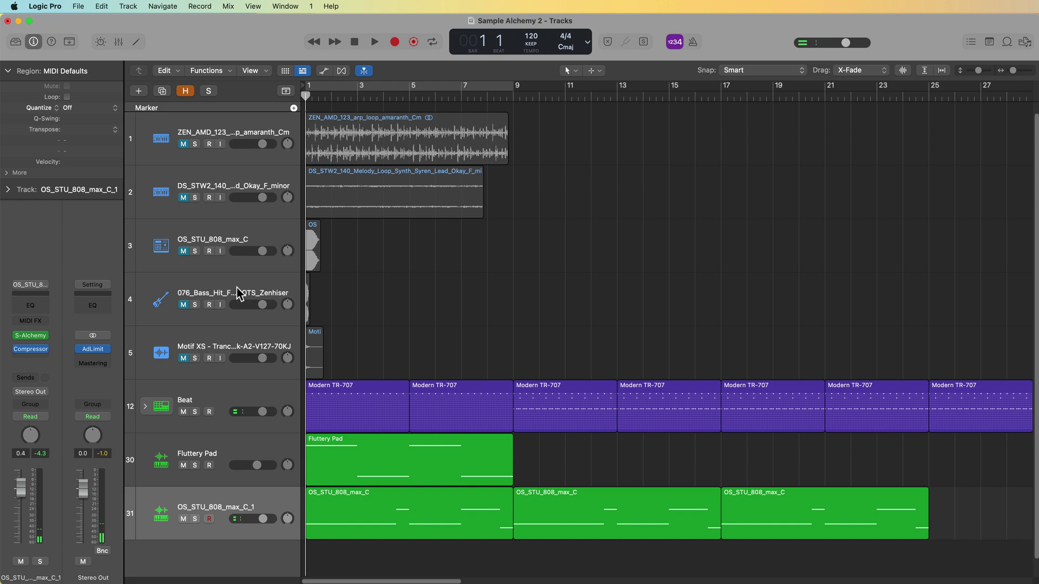
{"action": "left_click", "coordinate": [219, 346]}
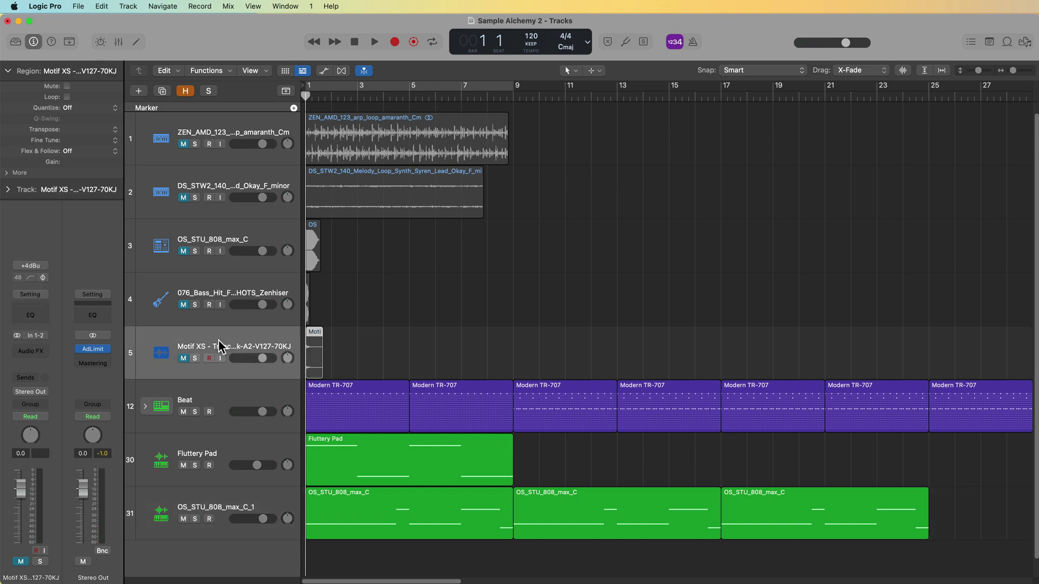
{"action": "key", "text": "super+Right"}
{"action": "key", "text": "super+Right"}
{"action": "key", "text": "super+Right"}
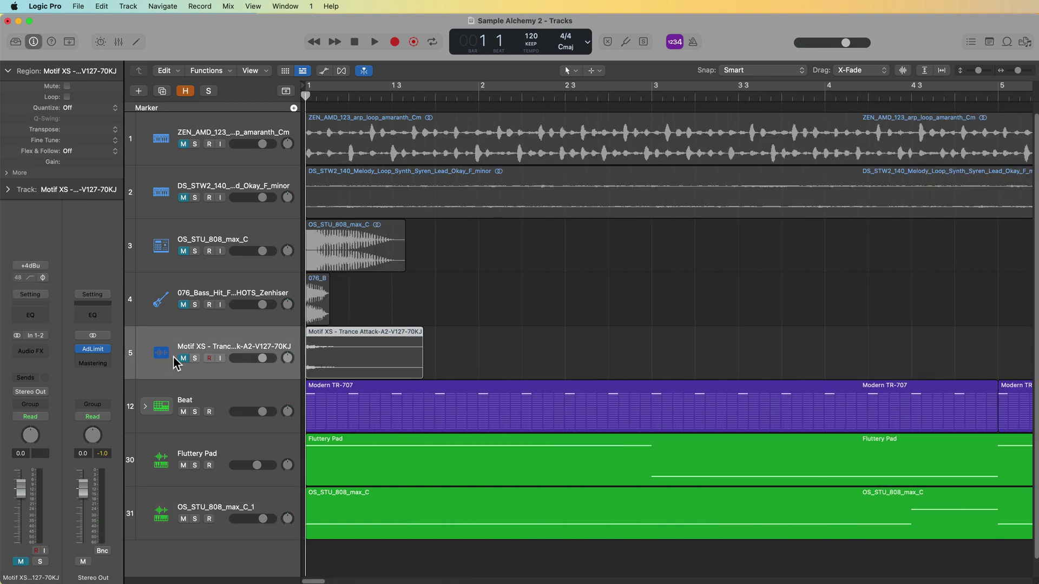
{"action": "left_click", "coordinate": [186, 363]}
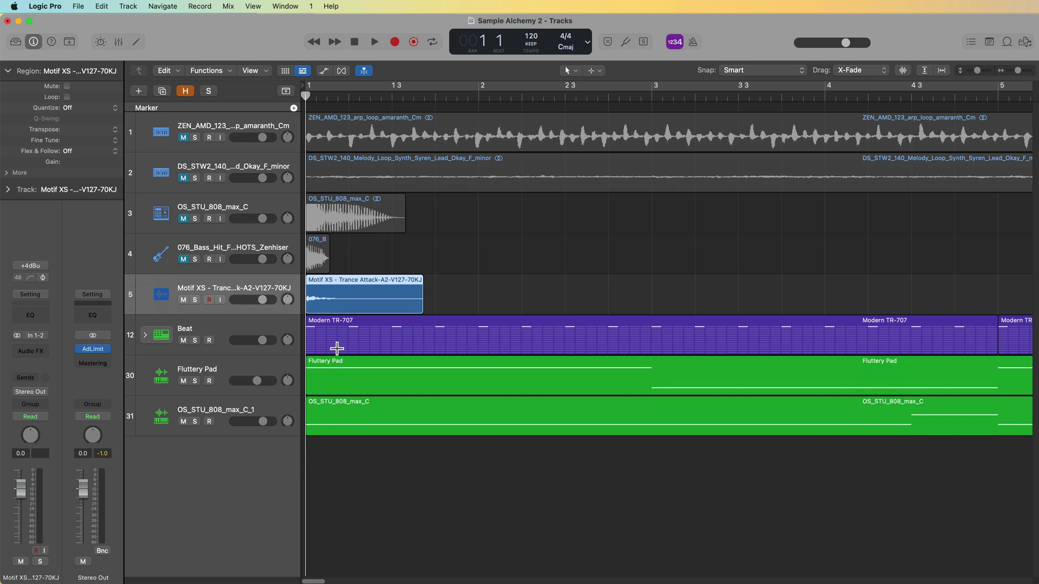
{"action": "left_click_drag", "start_coordinate": [350, 292], "coordinate": [284, 433]}
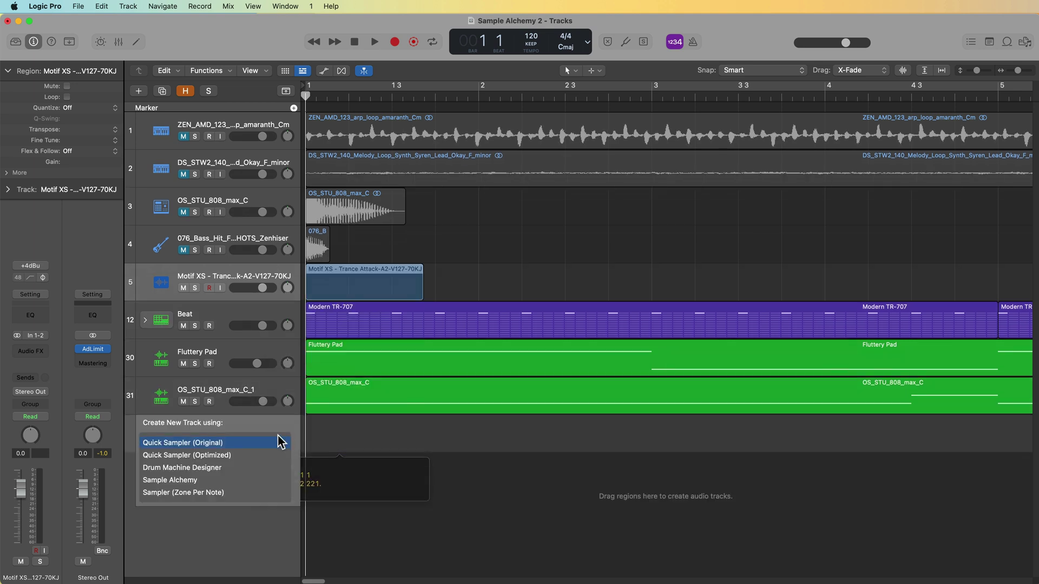
{"action": "left_click", "coordinate": [216, 477]}
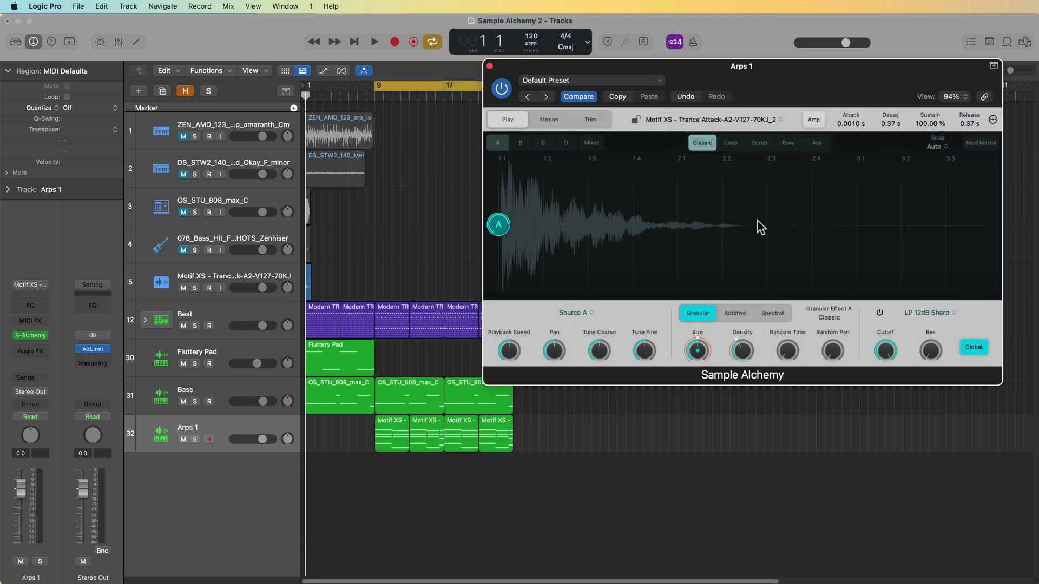
Step: Select the four regions on the Arps 1 track and play them soloed from bar 9
{"action": "key", "text": "super+Down"}
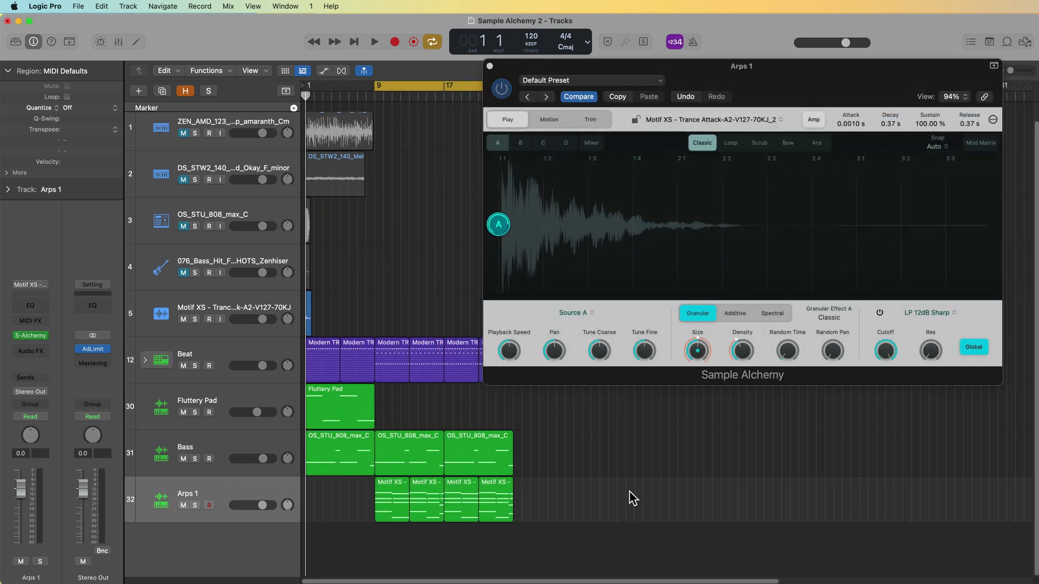
{"action": "left_click_drag", "start_coordinate": [605, 508], "coordinate": [378, 504]}
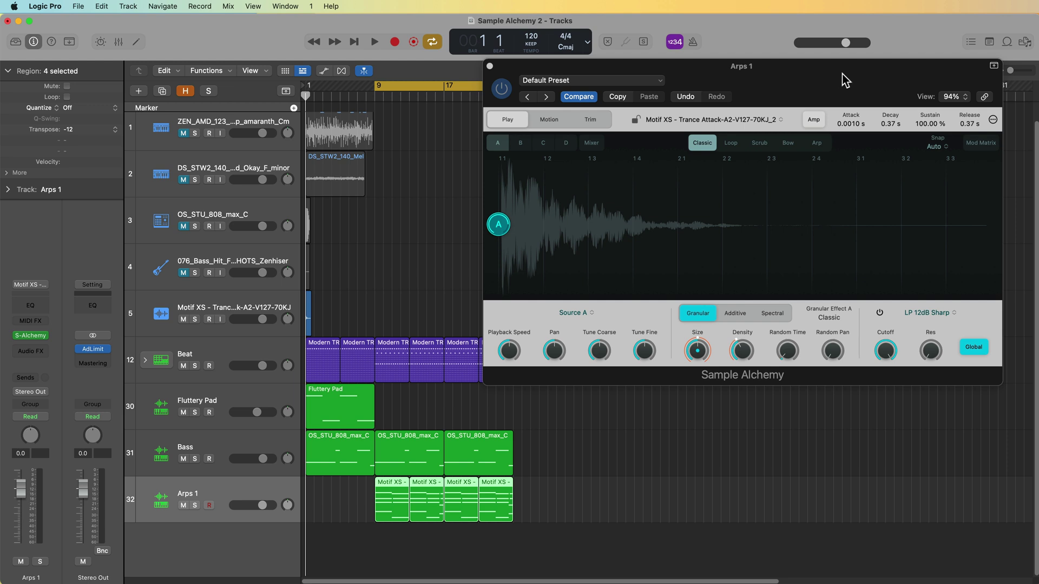
{"action": "left_click_drag", "start_coordinate": [843, 71], "coordinate": [847, 101]}
{"action": "key", "text": "space"}
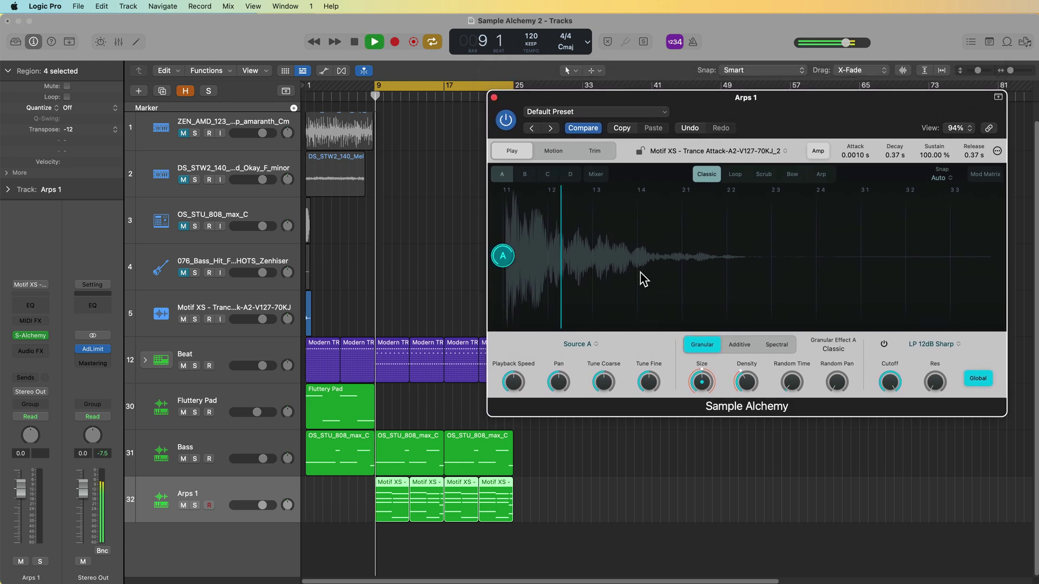
{"action": "key", "text": "s"}
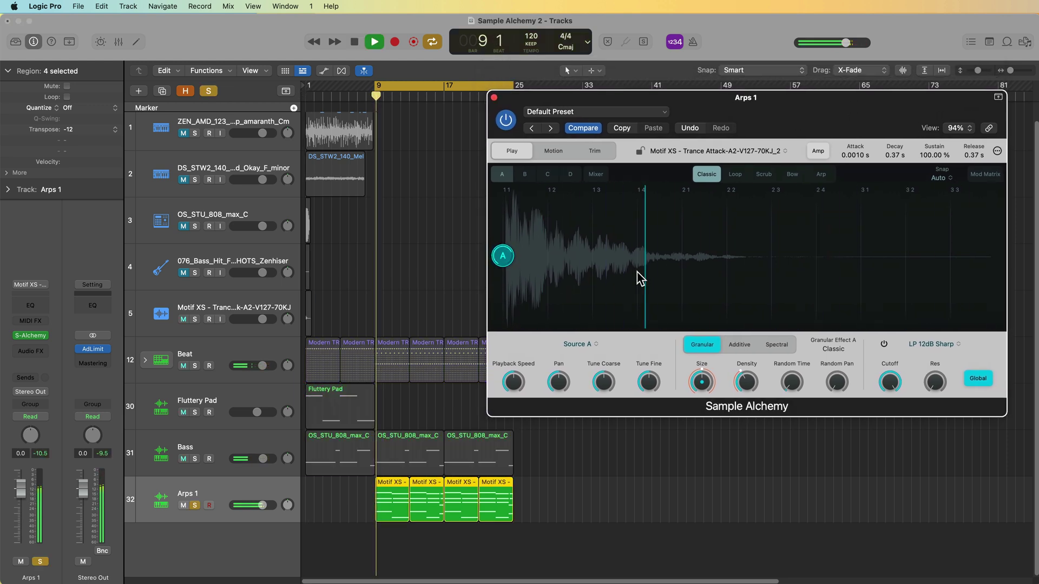
{"action": "key", "text": "space"}
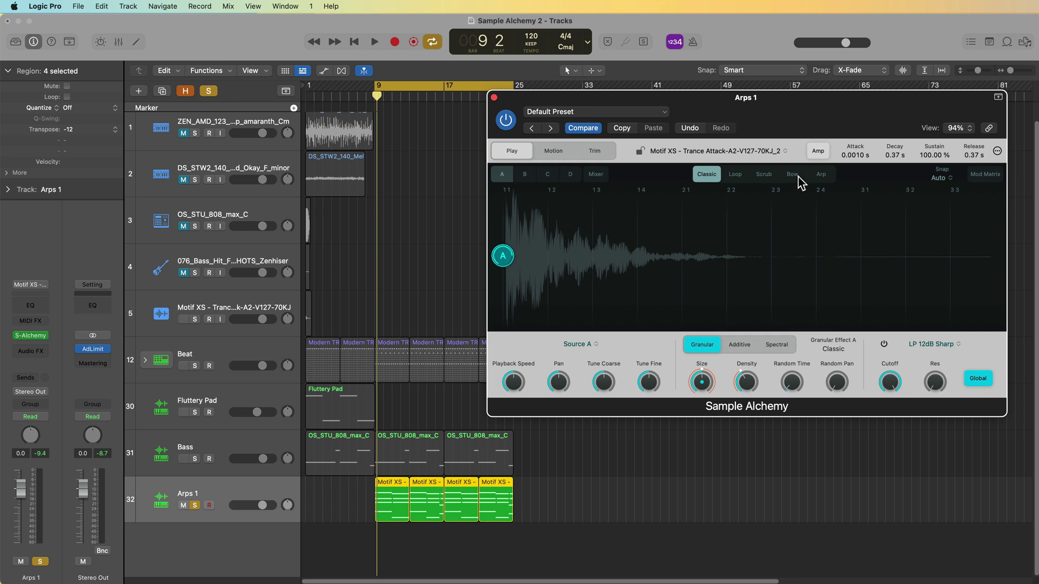
Step: Show the trim markers for the Trance Attack sample and turn snapping off, keeping the end marker at the sample's end
{"action": "left_click", "coordinate": [602, 153]}
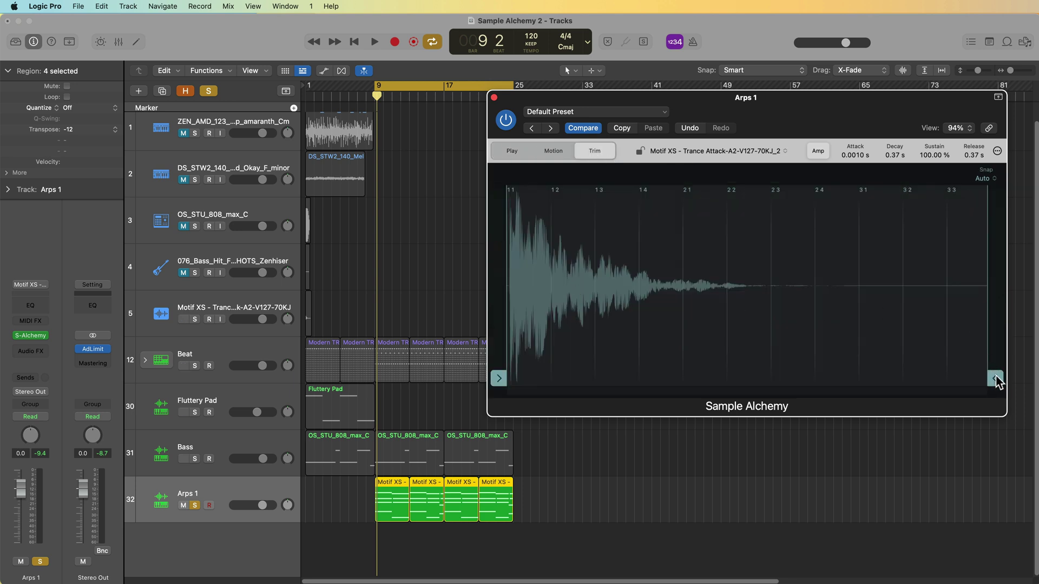
{"action": "mouse_move", "coordinate": [998, 380]}
{"action": "left_mouse_down"}
{"action": "mouse_move", "coordinate": [791, 378]}
{"action": "mouse_move", "coordinate": [992, 380]}
{"action": "left_mouse_up"}
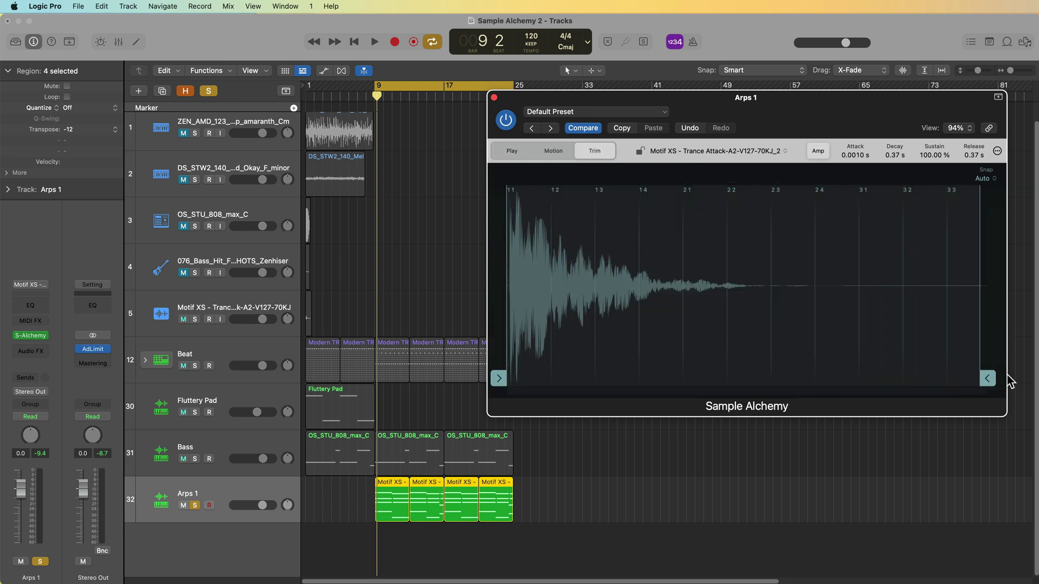
{"action": "left_click", "coordinate": [991, 181]}
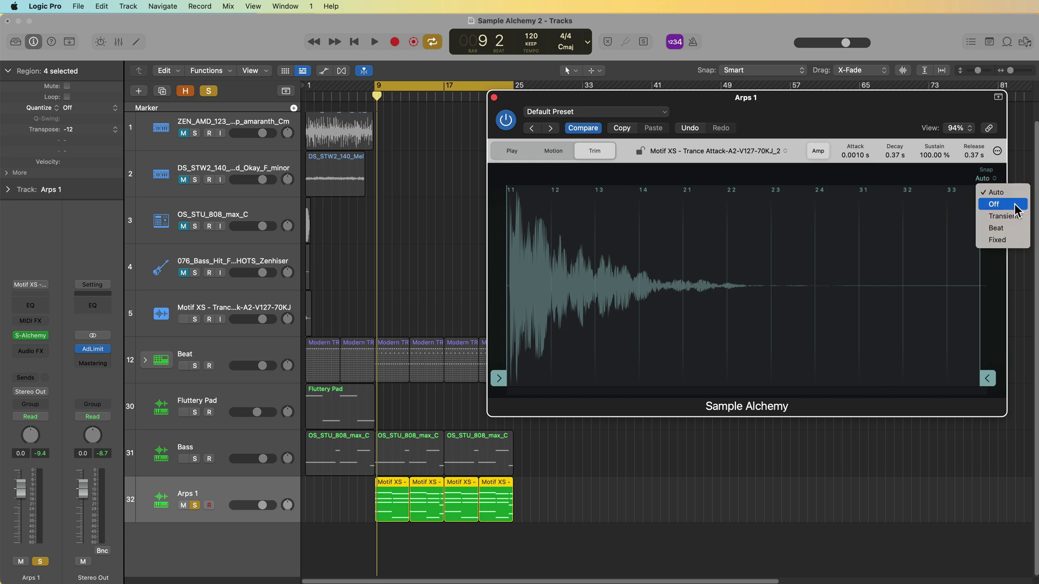
{"action": "left_click", "coordinate": [994, 204]}
{"action": "mouse_move", "coordinate": [996, 379]}
{"action": "left_mouse_down"}
{"action": "mouse_move", "coordinate": [800, 377]}
{"action": "mouse_move", "coordinate": [1016, 379]}
{"action": "left_mouse_up"}
Step: Trim the sample's start to the first transient using Transients snap, and with snap off trim its end to about 3 1
{"action": "left_click", "coordinate": [988, 181]}
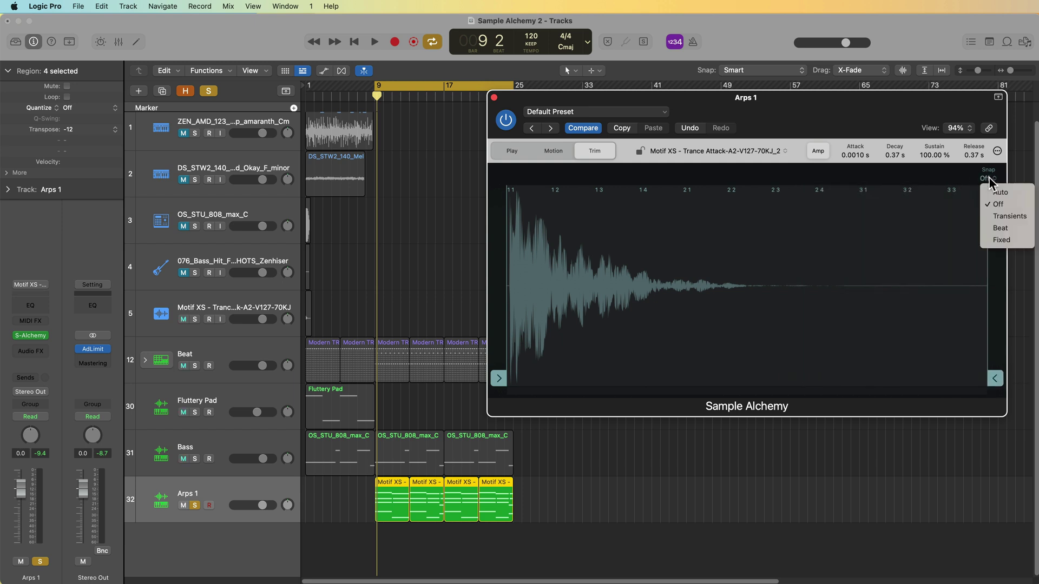
{"action": "left_click", "coordinate": [1009, 216]}
{"action": "mouse_move", "coordinate": [499, 380]}
{"action": "left_mouse_down"}
{"action": "mouse_move", "coordinate": [585, 378]}
{"action": "mouse_move", "coordinate": [518, 372]}
{"action": "left_mouse_up"}
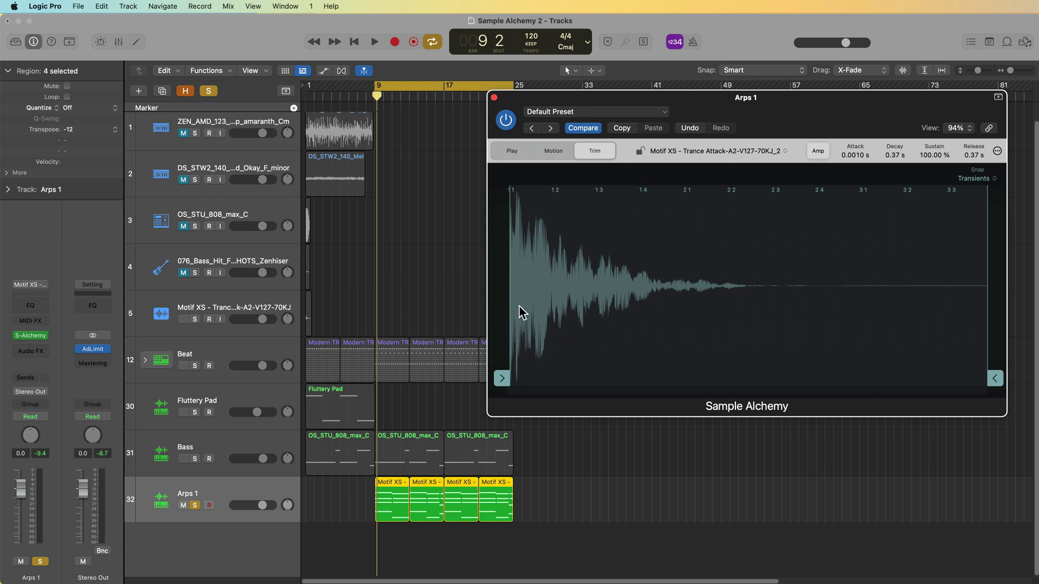
{"action": "left_click", "coordinate": [984, 181]}
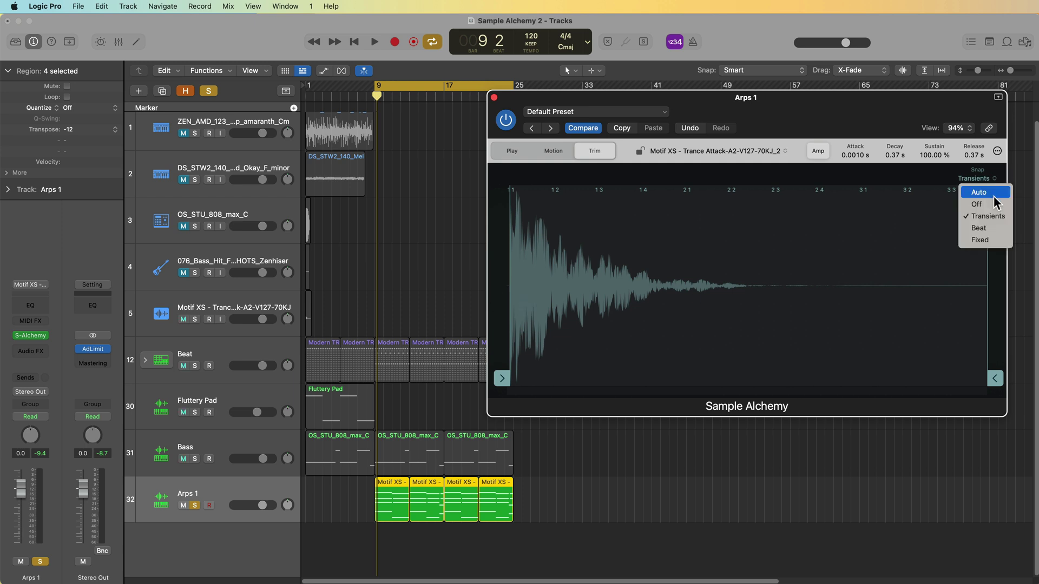
{"action": "left_click", "coordinate": [997, 206]}
{"action": "mouse_move", "coordinate": [994, 382]}
{"action": "left_mouse_down"}
{"action": "mouse_move", "coordinate": [847, 388]}
{"action": "mouse_move", "coordinate": [872, 386]}
{"action": "left_mouse_up"}
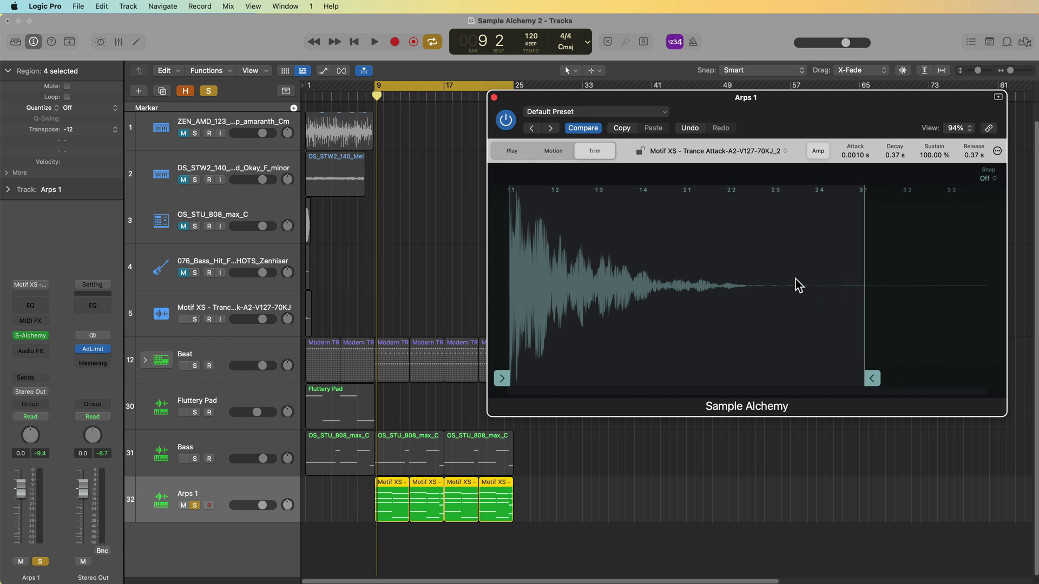
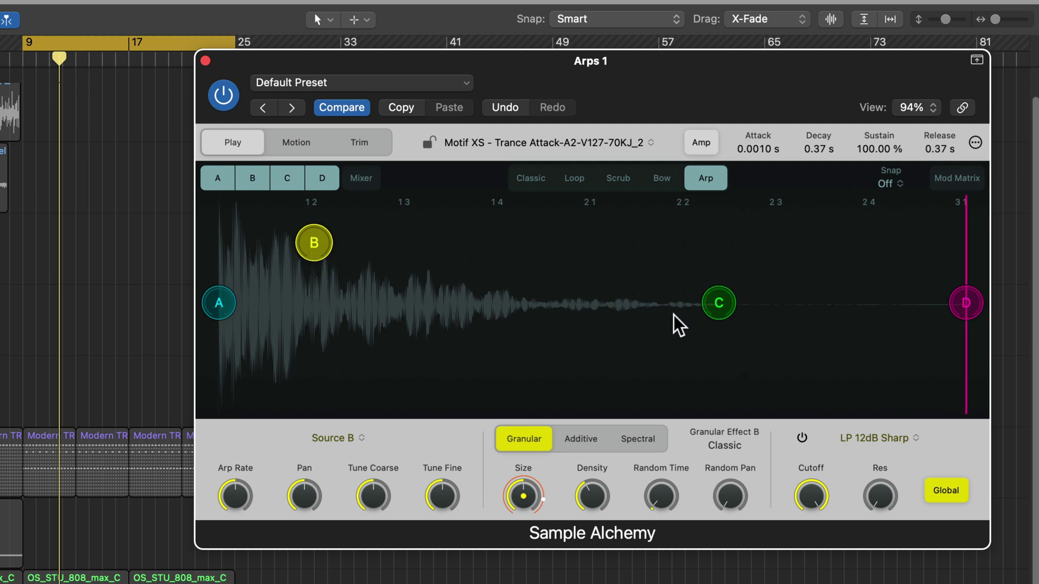
Step: Reposition the arp sources on the waveform: D just before 1 2, C just after 1 2, and B between 1 3 and 1 4
{"action": "left_click_drag", "start_coordinate": [690, 310], "coordinate": [667, 320]}
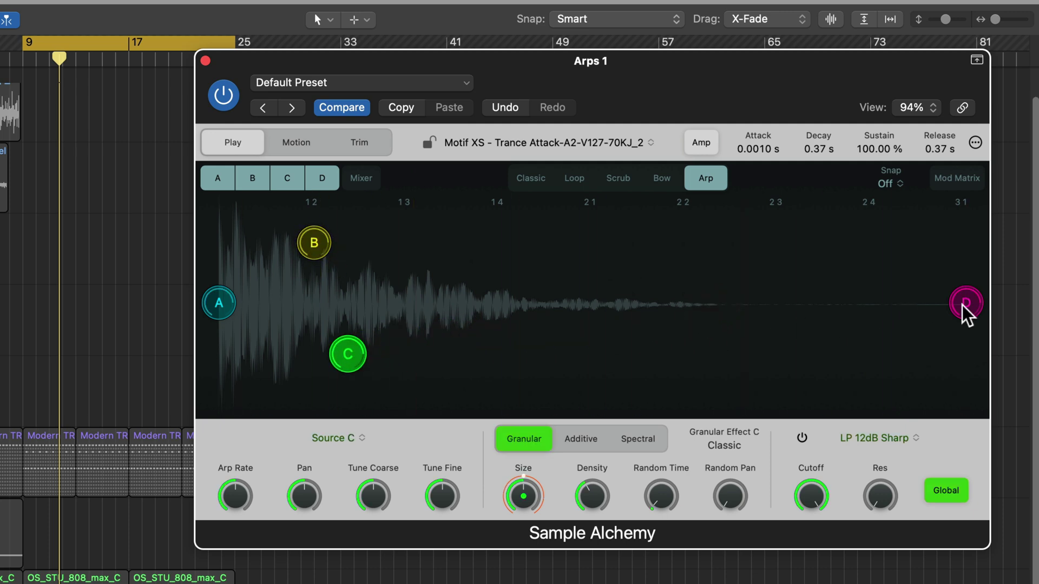
{"action": "left_click_drag", "start_coordinate": [963, 308], "coordinate": [489, 278]}
{"action": "left_click_drag", "start_coordinate": [439, 248], "coordinate": [440, 245]}
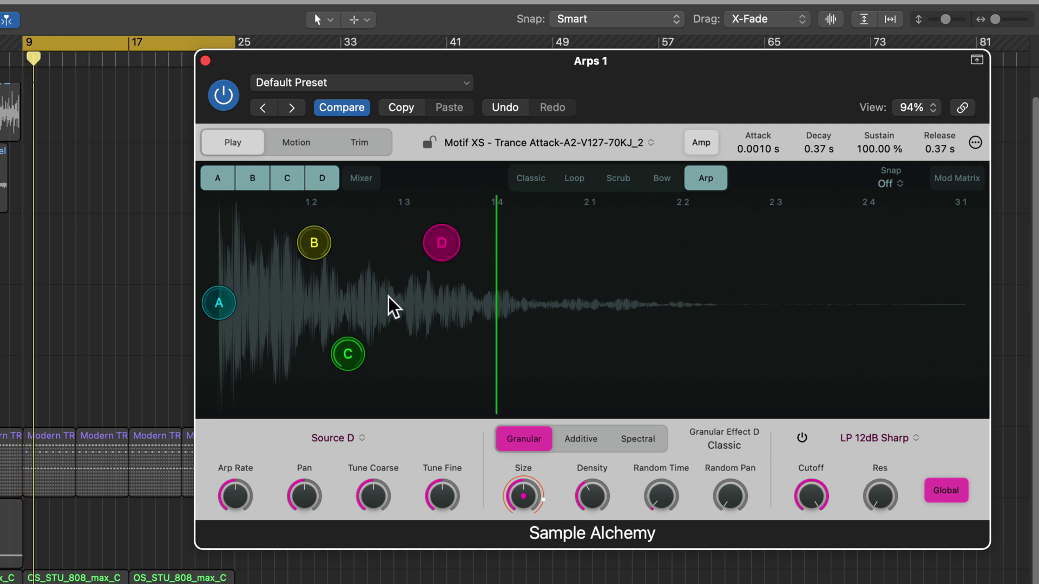
{"action": "left_click_drag", "start_coordinate": [316, 248], "coordinate": [439, 325]}
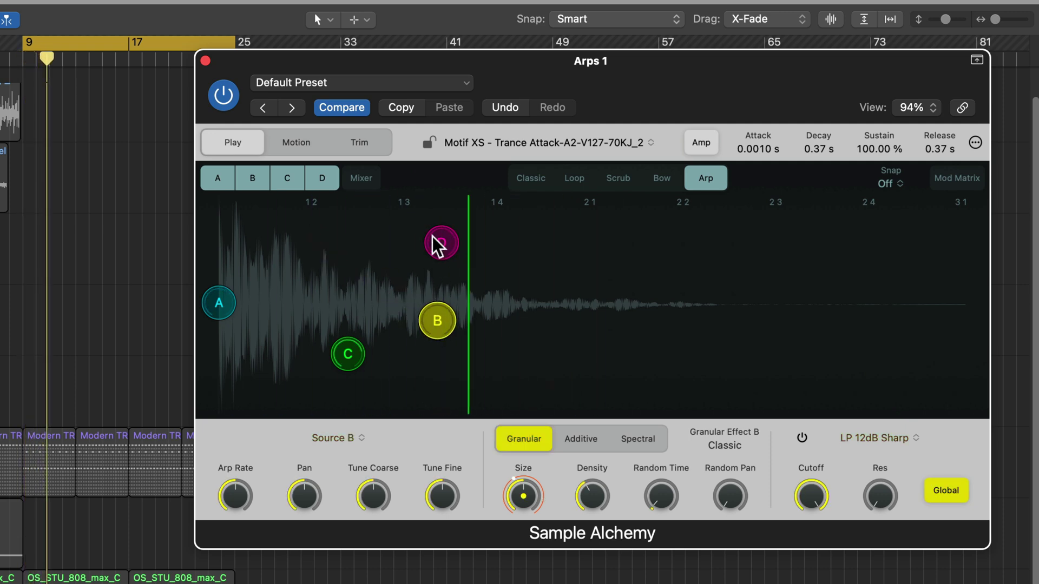
{"action": "left_click_drag", "start_coordinate": [433, 236], "coordinate": [290, 232]}
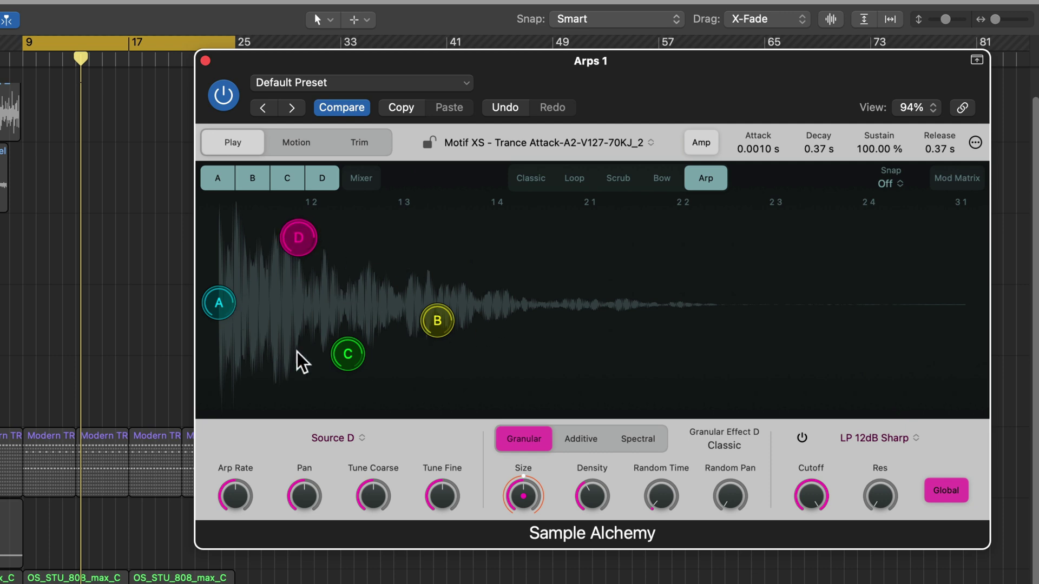
Step: Raise the instrument's global volume to -3.26 dB and lengthen the amp release to 4.57 s while the part plays
{"action": "left_click", "coordinate": [973, 142]}
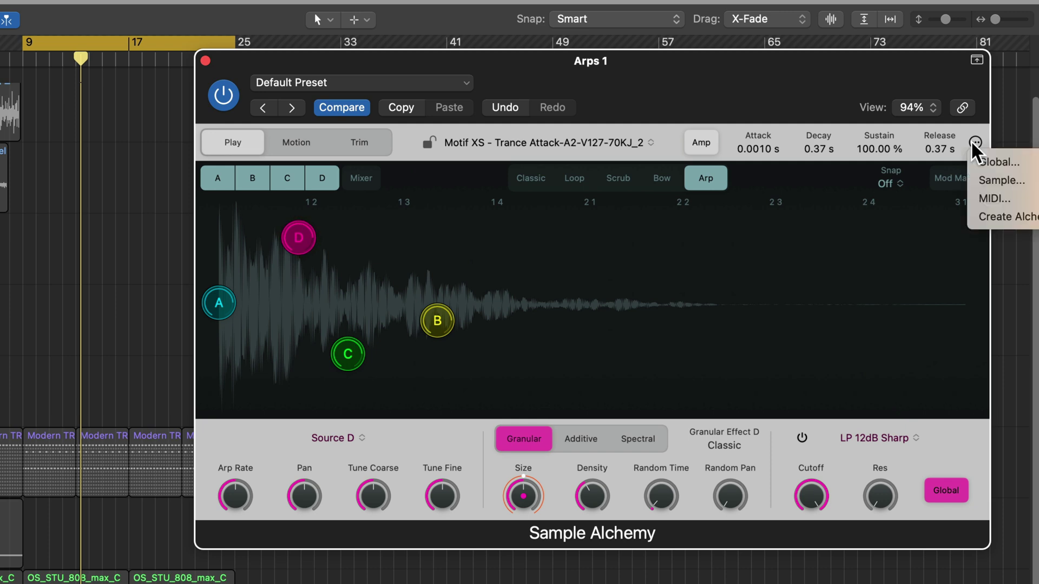
{"action": "left_click", "coordinate": [995, 163]}
{"action": "left_click_drag", "start_coordinate": [870, 61], "coordinate": [725, 63]}
{"action": "left_click", "coordinate": [829, 143]}
{"action": "left_click", "coordinate": [871, 163]}
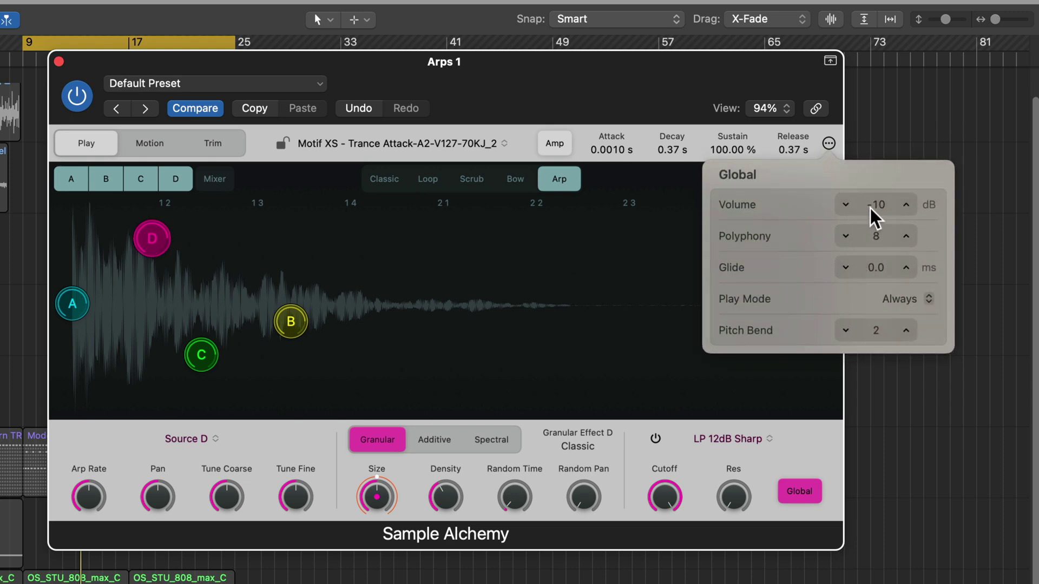
{"action": "left_click", "coordinate": [906, 204]}
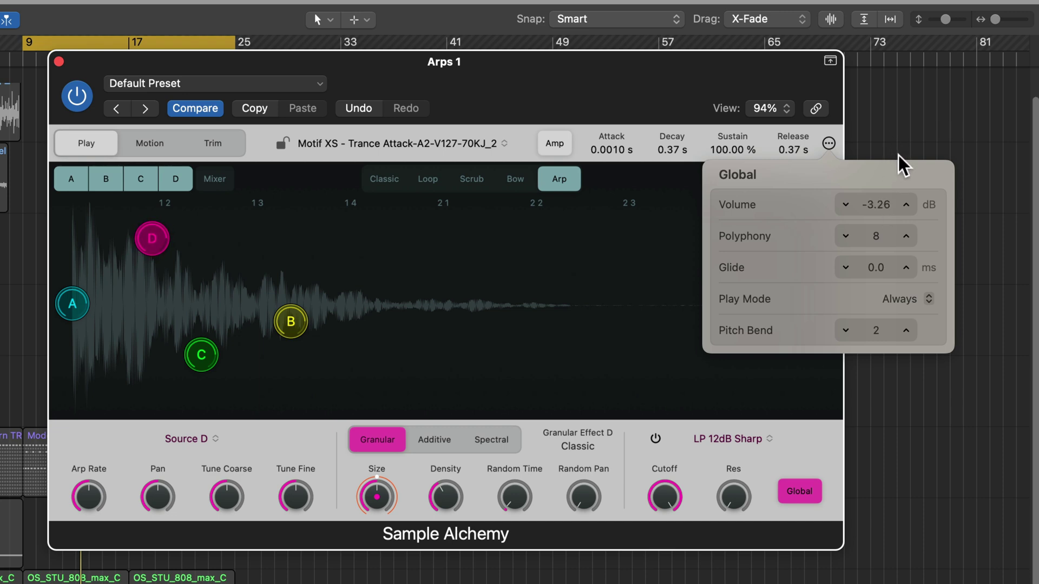
{"action": "left_click", "coordinate": [829, 142]}
{"action": "left_click", "coordinate": [774, 73]}
{"action": "left_click_drag", "start_coordinate": [774, 74], "coordinate": [933, 70]}
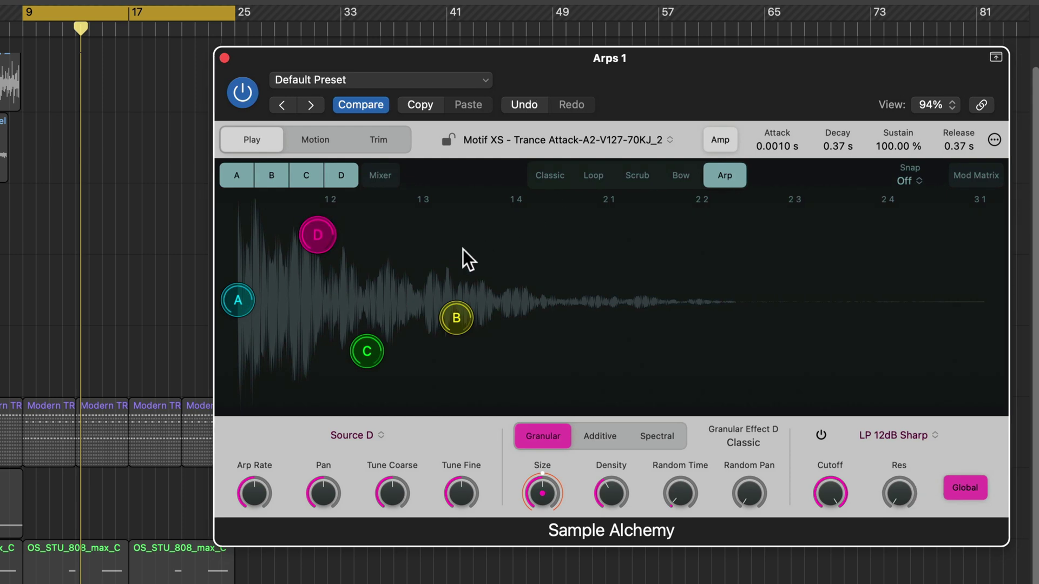
{"action": "key", "text": "space"}
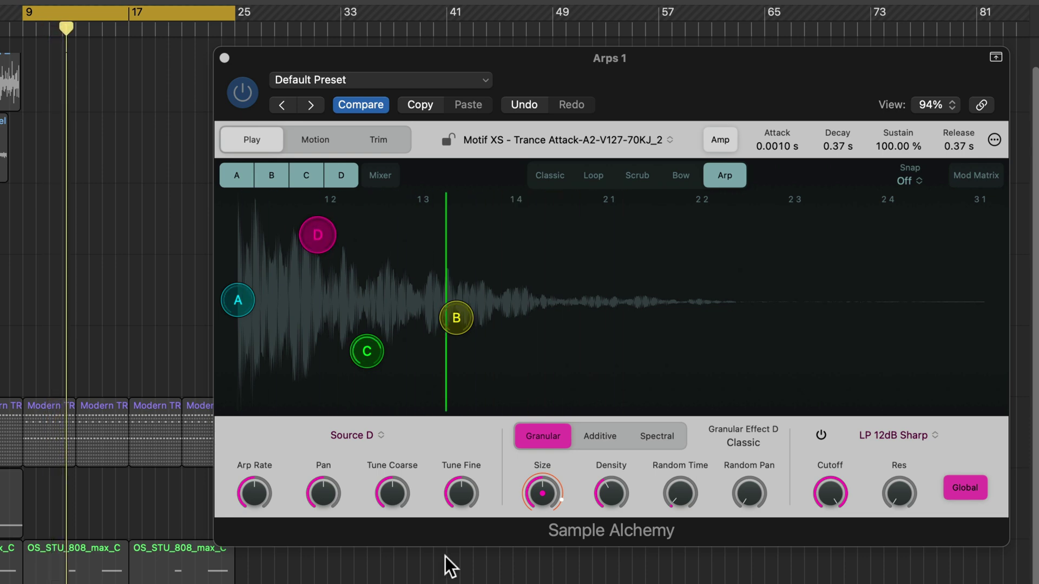
{"action": "left_click_drag", "start_coordinate": [951, 152], "coordinate": [949, 81]}
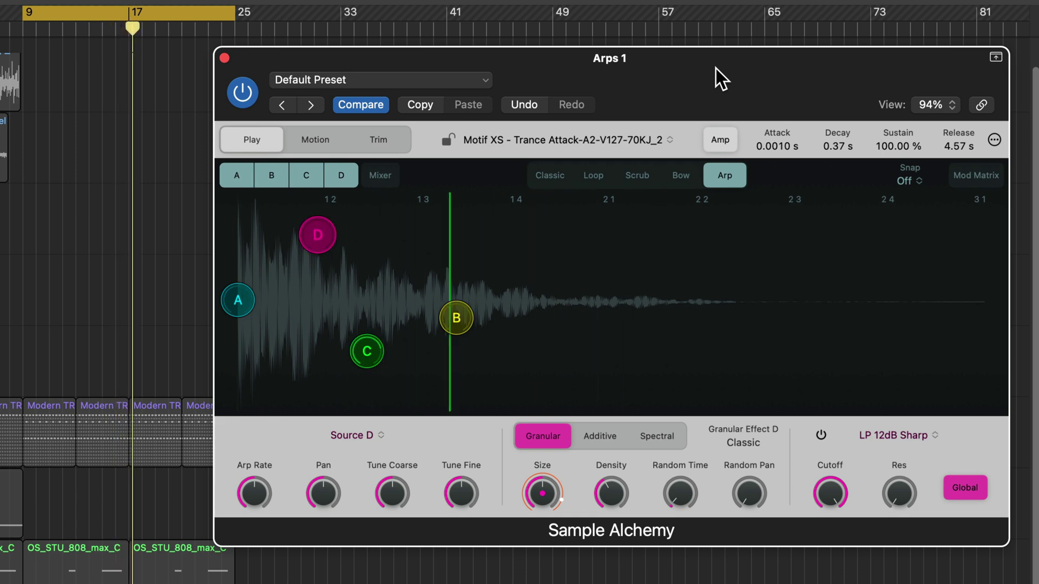
Step: Switch sources B and D to Additive synthesis, moving B closer to 1 4 and D below the waveform's centre line
{"action": "left_click", "coordinate": [447, 323]}
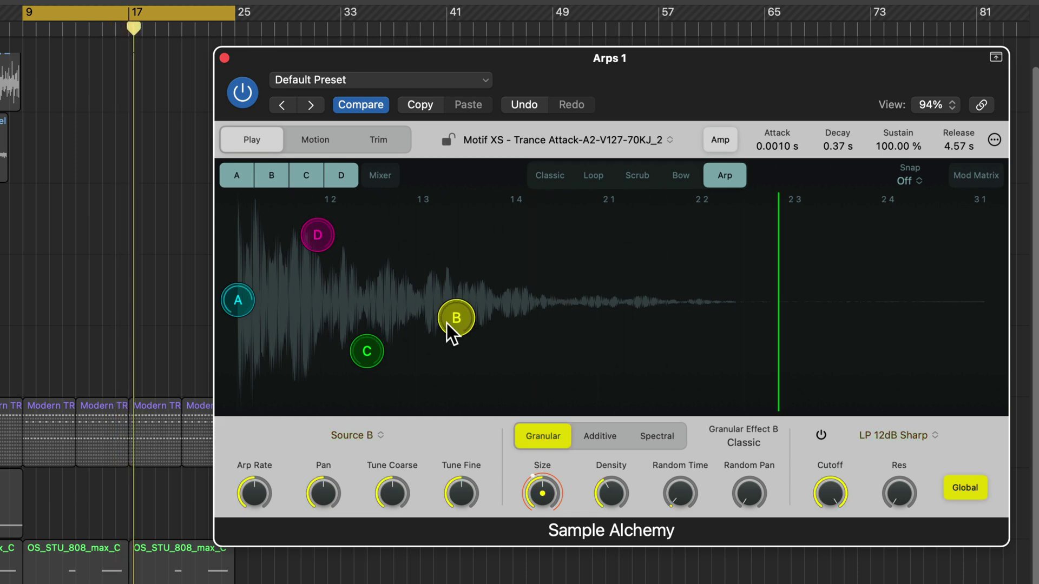
{"action": "left_click", "coordinate": [599, 438]}
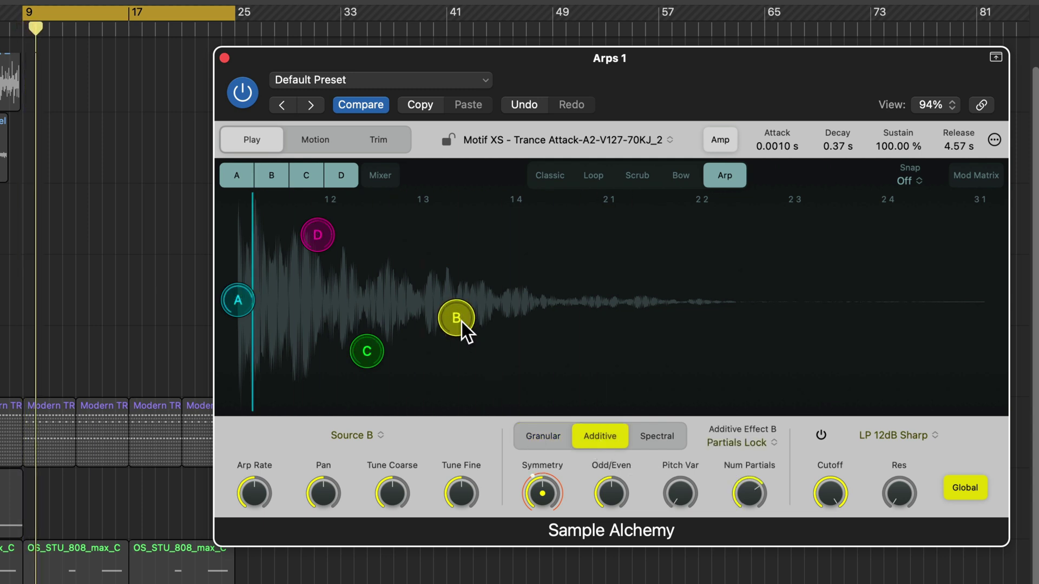
{"action": "left_click_drag", "start_coordinate": [462, 321], "coordinate": [486, 316]}
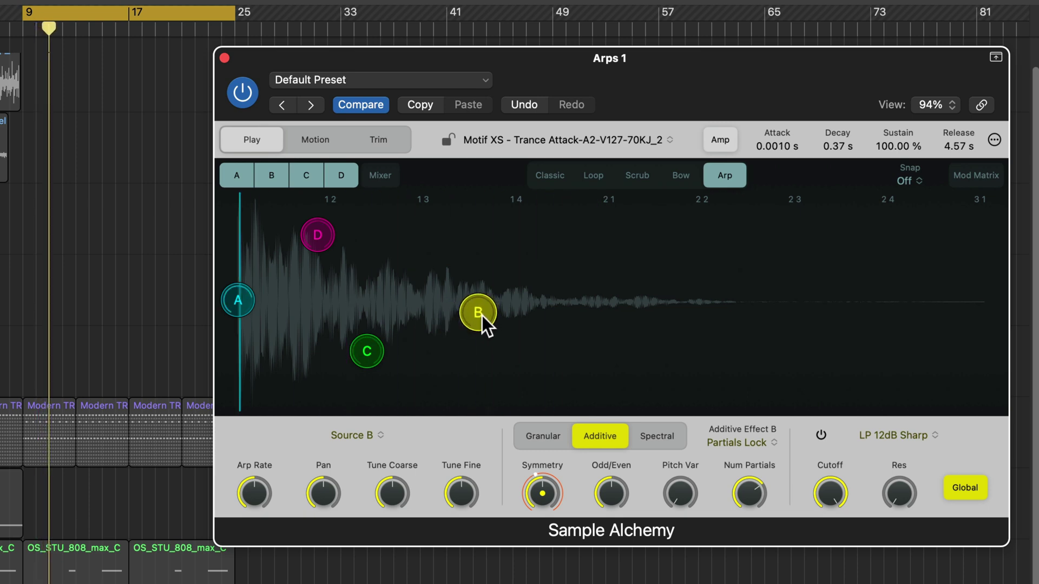
{"action": "left_click", "coordinate": [319, 237]}
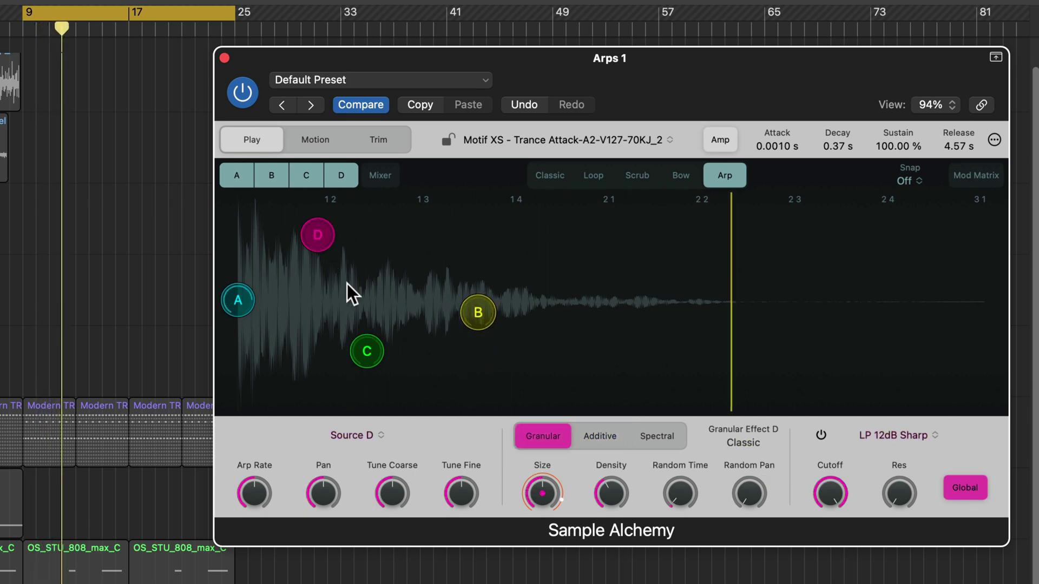
{"action": "left_click", "coordinate": [604, 433]}
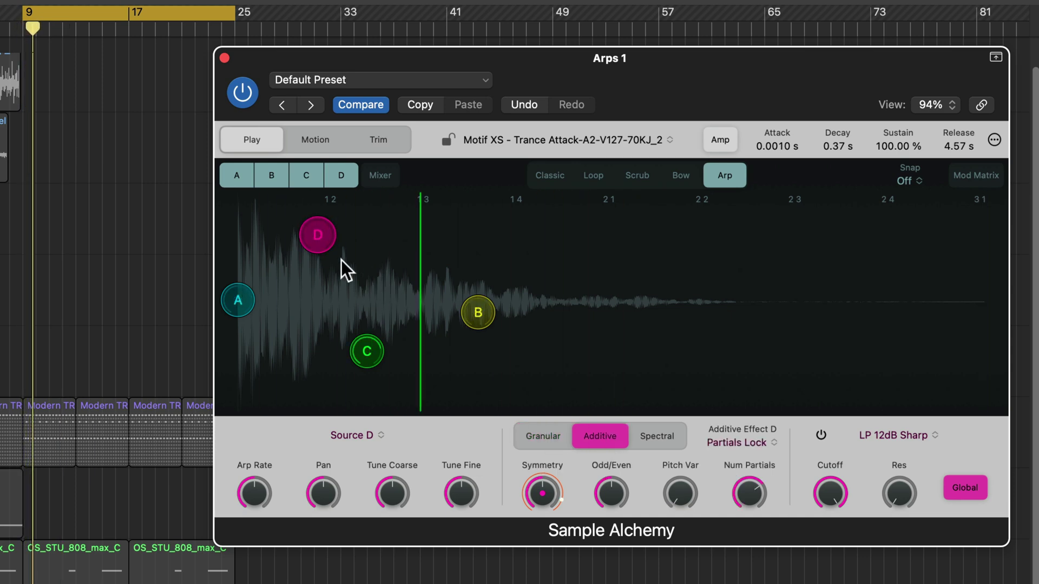
{"action": "left_click_drag", "start_coordinate": [327, 244], "coordinate": [316, 335]}
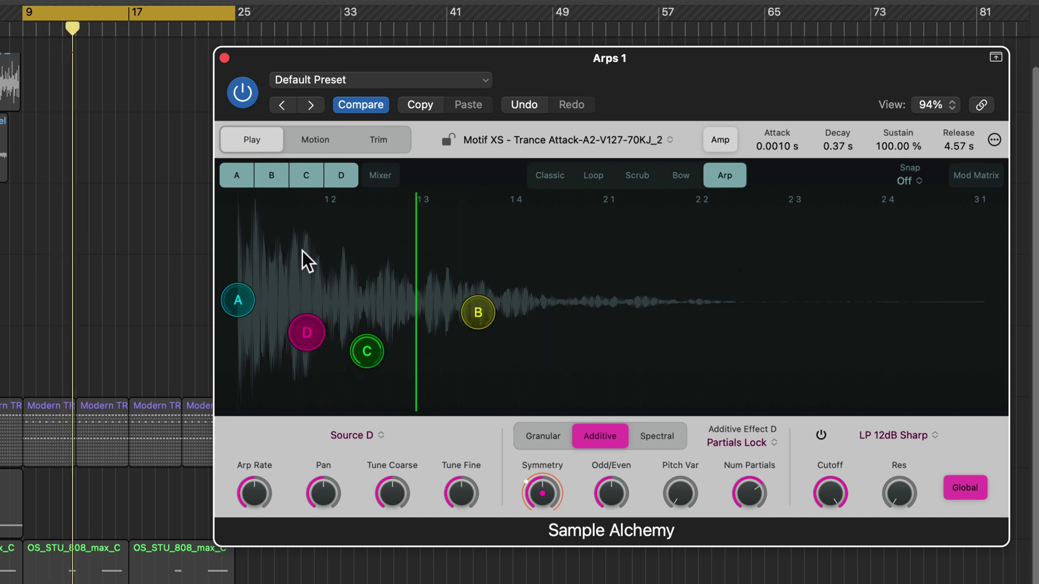
Step: Raise source B's level and lower source D's in the source mixer, and hide the mixer
{"action": "left_click", "coordinate": [370, 175]}
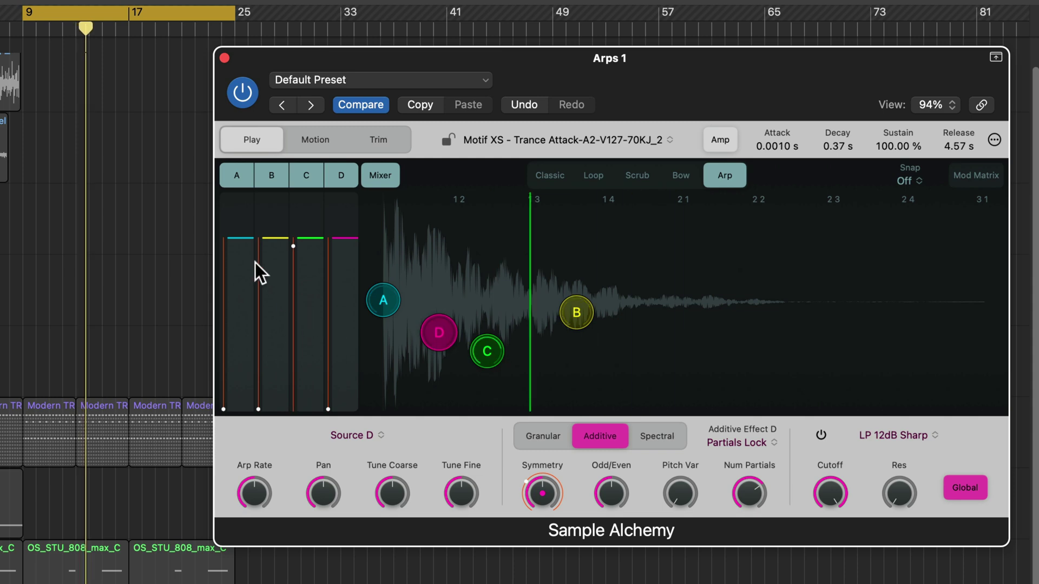
{"action": "left_click_drag", "start_coordinate": [340, 239], "coordinate": [283, 228]}
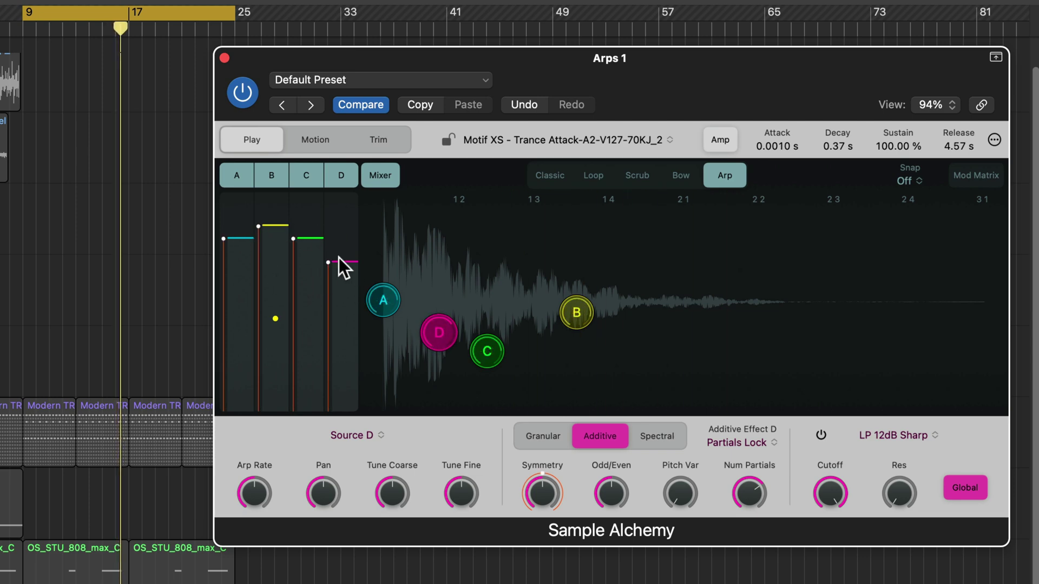
{"action": "left_click", "coordinate": [373, 179]}
{"action": "left_click", "coordinate": [378, 175]}
{"action": "left_click", "coordinate": [378, 175]}
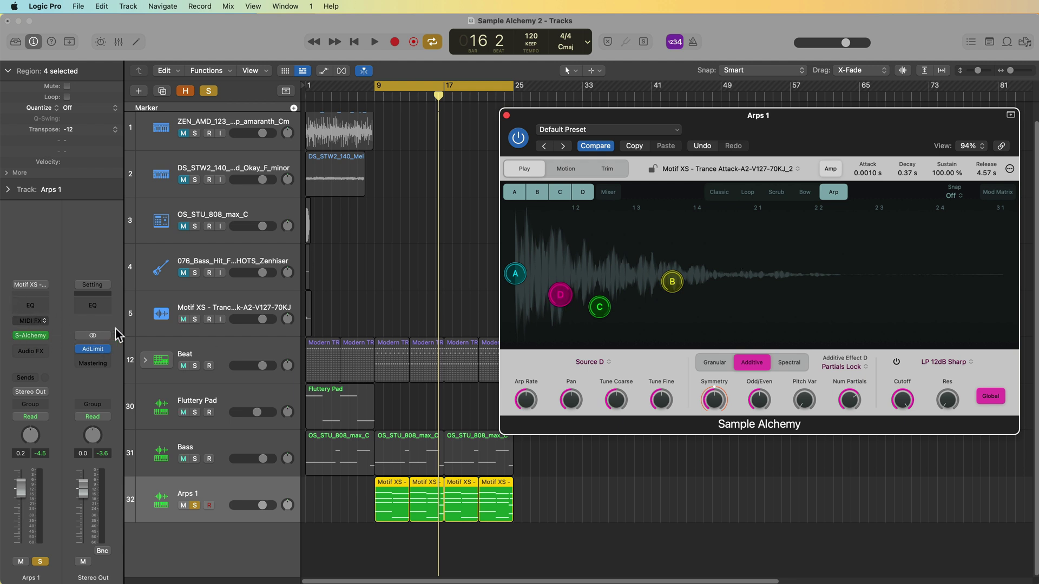
Step: Change the play mode to Loop and lower the Arps 1 track volume to -8.0 dB during playback
{"action": "left_click", "coordinate": [807, 194]}
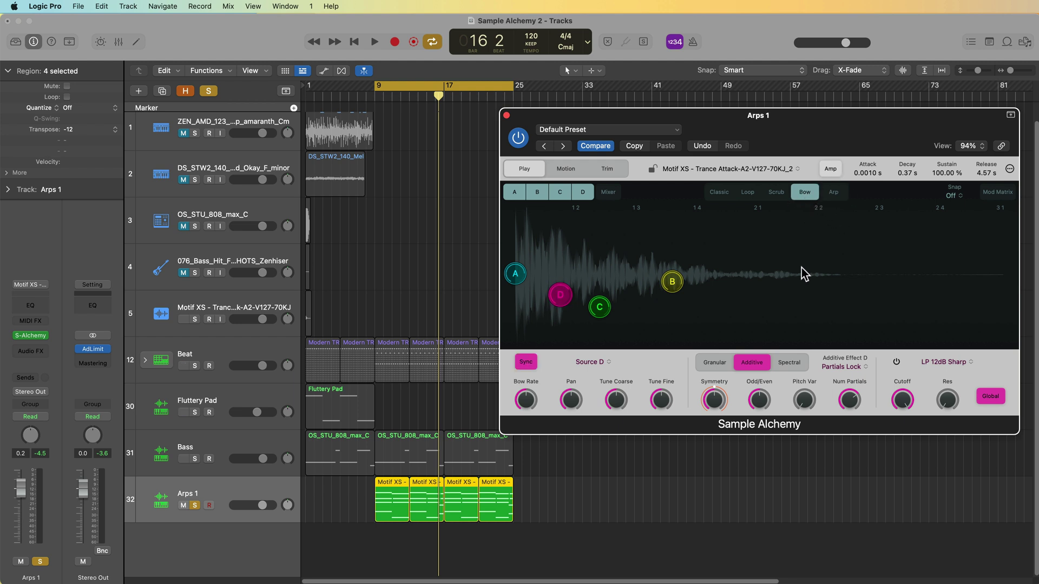
{"action": "left_click", "coordinate": [747, 192]}
{"action": "key", "text": "space"}
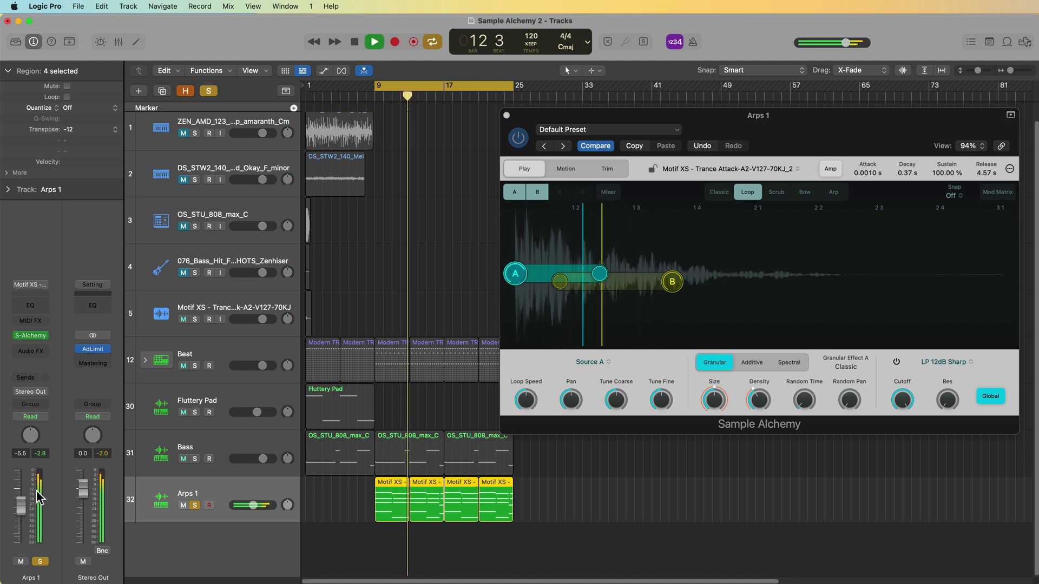
{"action": "left_click_drag", "start_coordinate": [39, 497], "coordinate": [28, 521]}
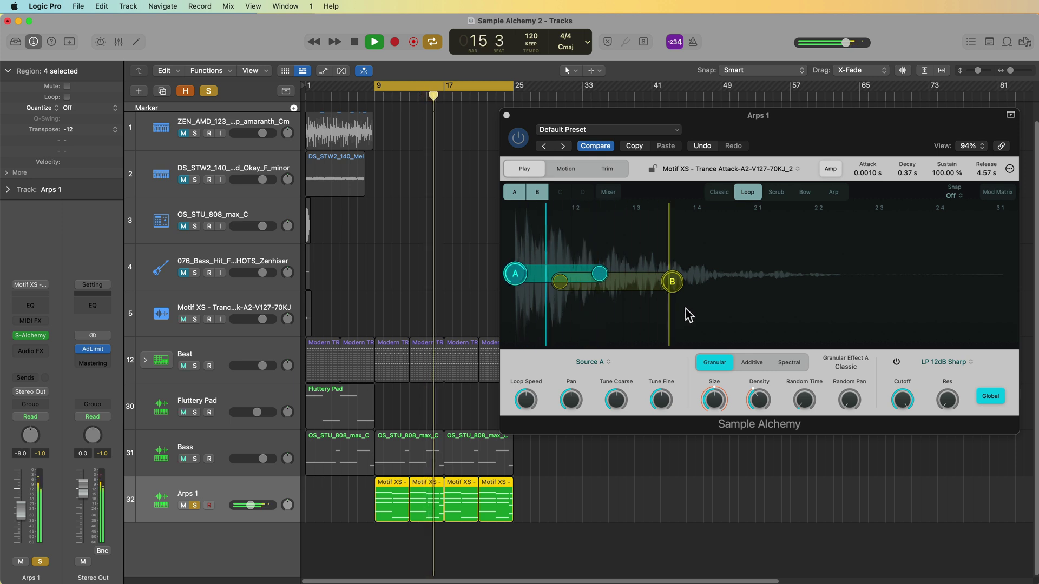
{"action": "key", "text": "space"}
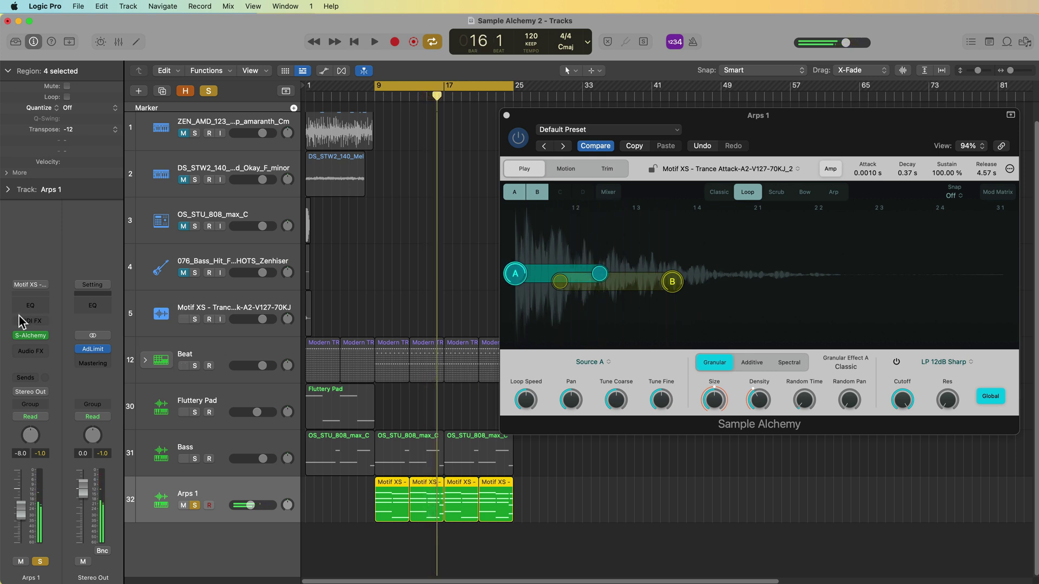
Step: Add an Arpeggiator MIDI effect to the Arps 1 track, set its rate to 1/8 and play the part from bar 9
{"action": "left_click", "coordinate": [22, 319]}
{"action": "left_click", "coordinate": [63, 321]}
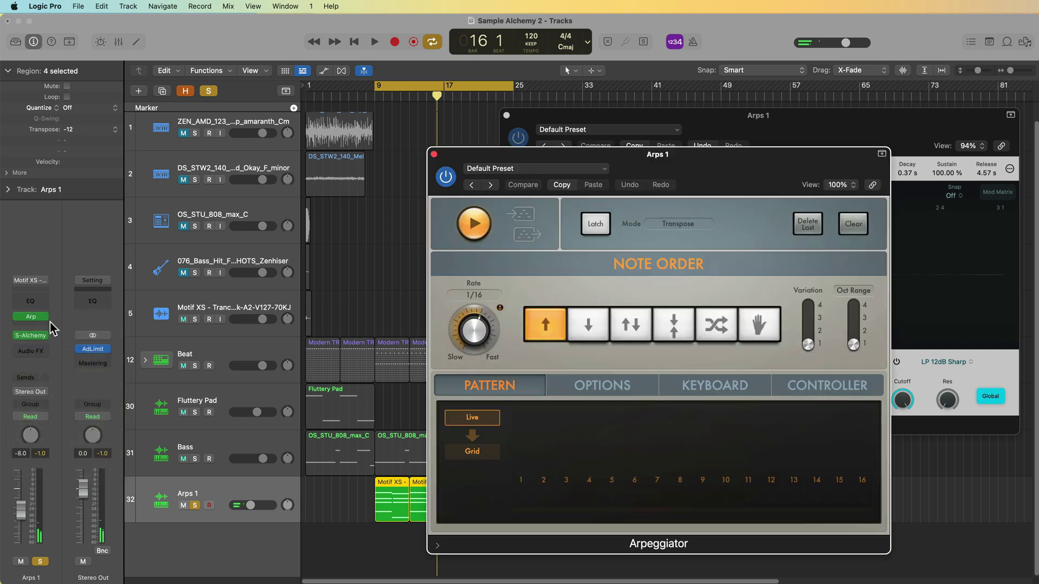
{"action": "left_click_drag", "start_coordinate": [712, 167], "coordinate": [371, 131]}
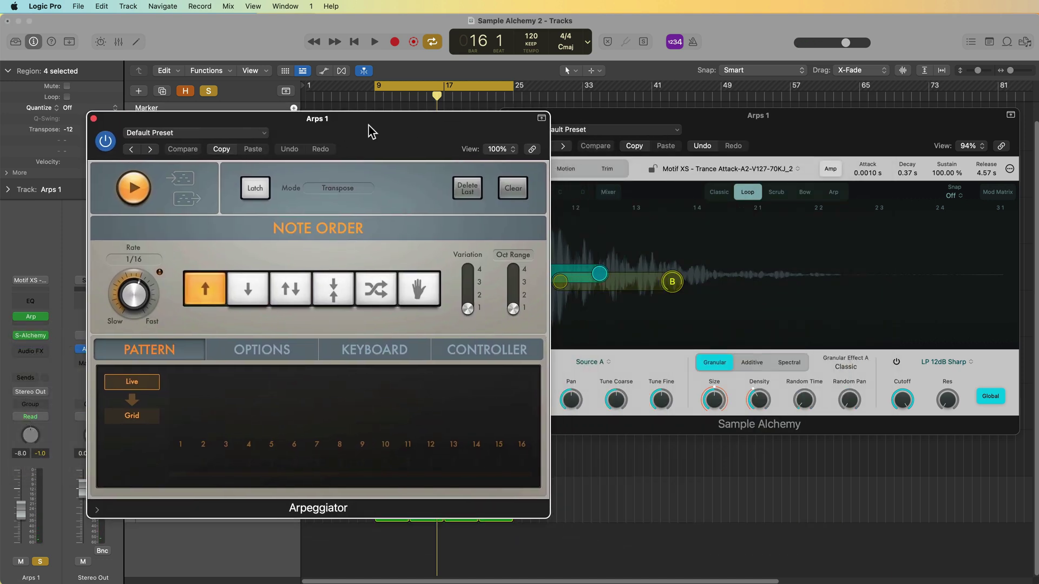
{"action": "left_click", "coordinate": [873, 132]}
{"action": "left_click", "coordinate": [490, 146]}
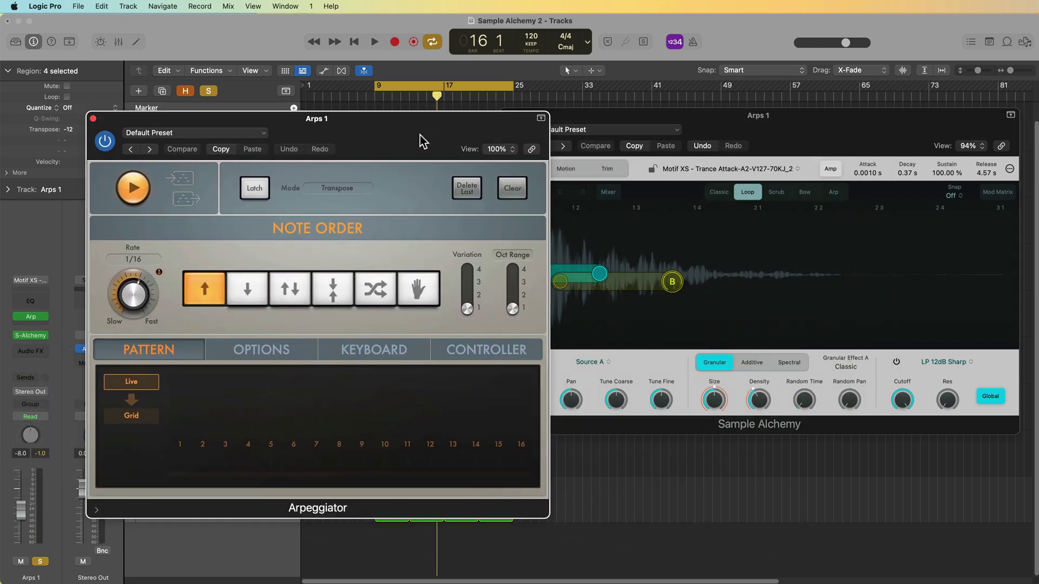
{"action": "key", "text": "space"}
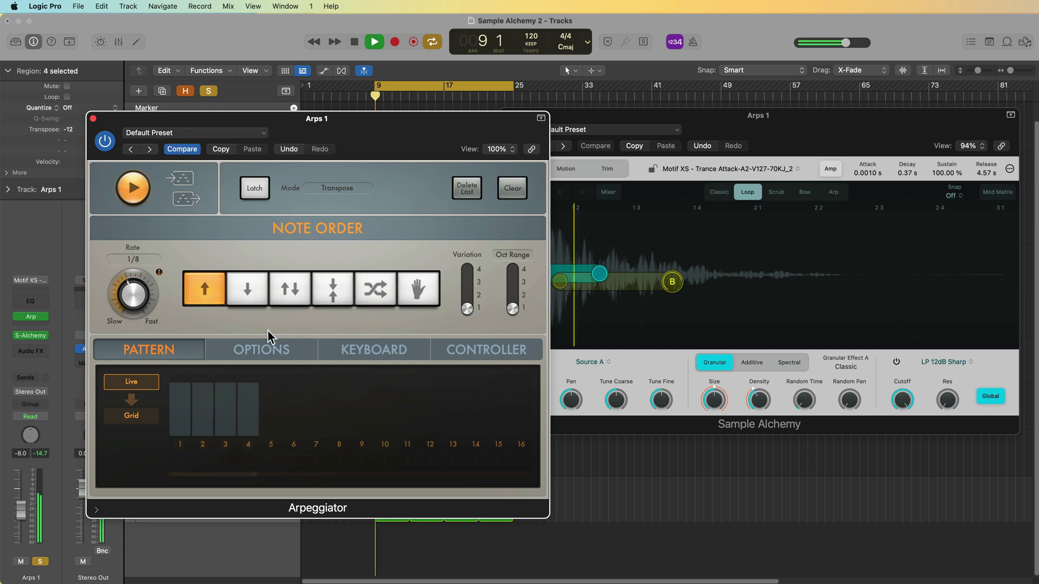
Step: Set the Arpeggiator to outside-in note order with variation 2 and octave range 2, and shorten the Sample Alchemy release to 2.16 s
{"action": "left_click", "coordinate": [330, 292]}
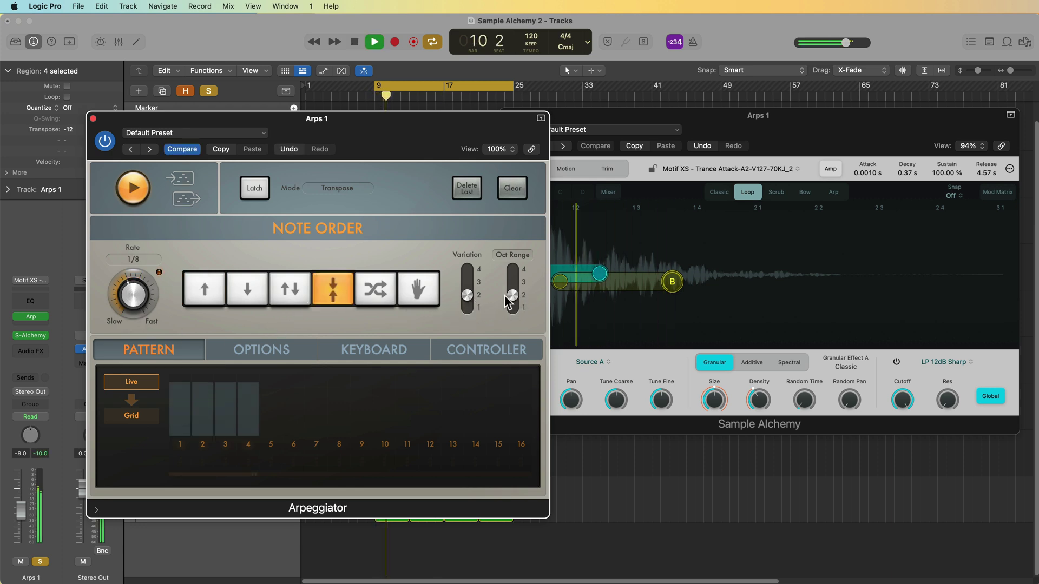
{"action": "left_click", "coordinate": [863, 144]}
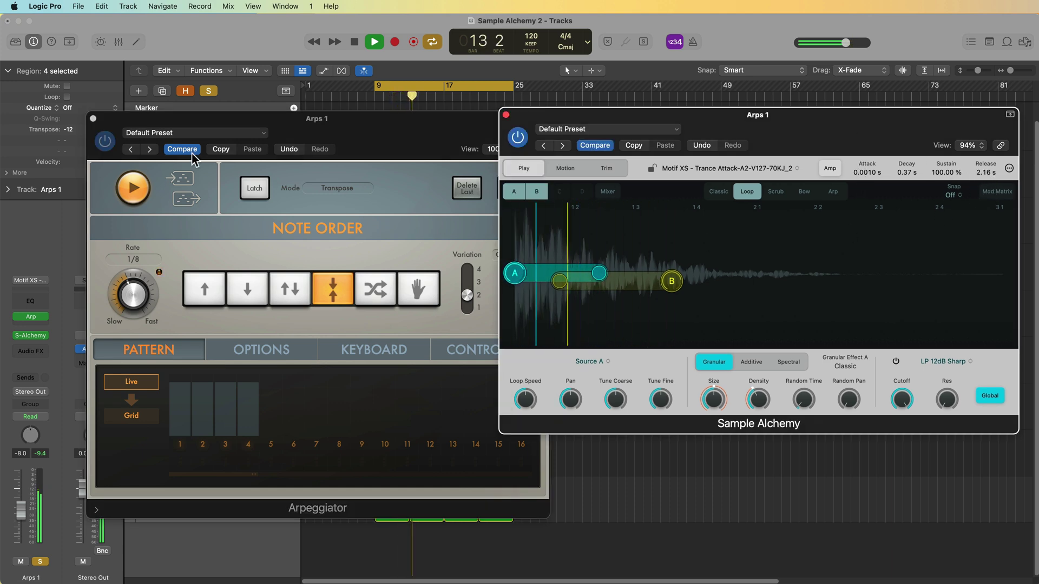
{"action": "left_click", "coordinate": [93, 118]}
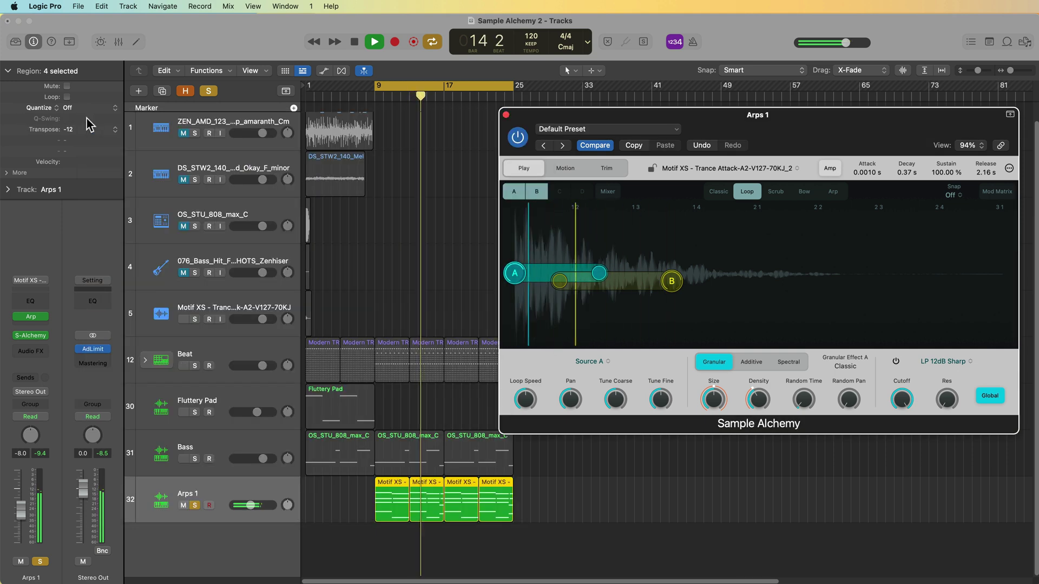
Step: Unsolo the Arps 1 track and lower its volume to -9.4 dB while it plays with the rest of the mix
{"action": "left_click", "coordinate": [194, 506]}
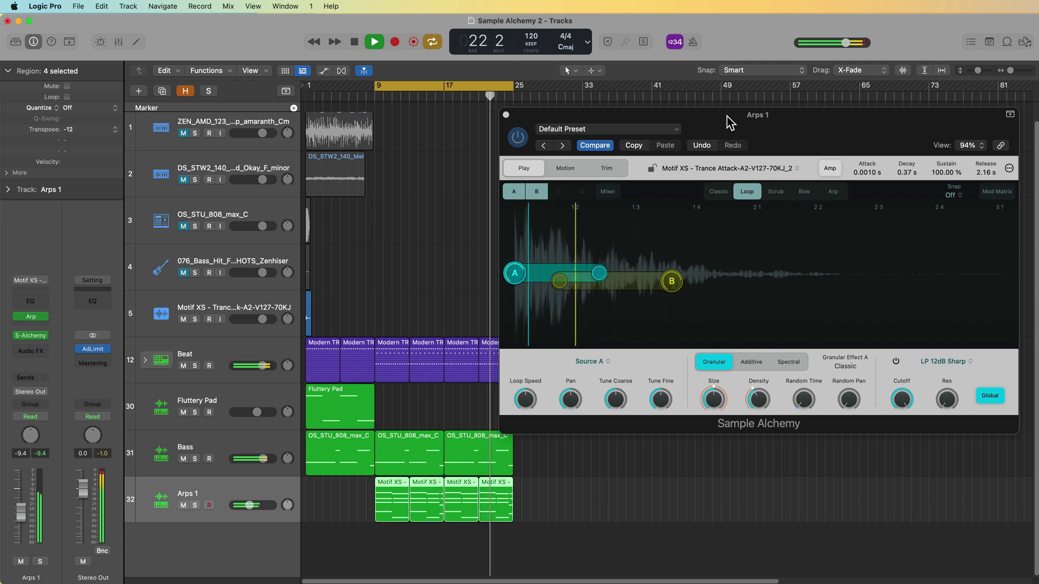
{"action": "left_click_drag", "start_coordinate": [569, 506], "coordinate": [544, 514]}
{"action": "left_click", "coordinate": [563, 512]}
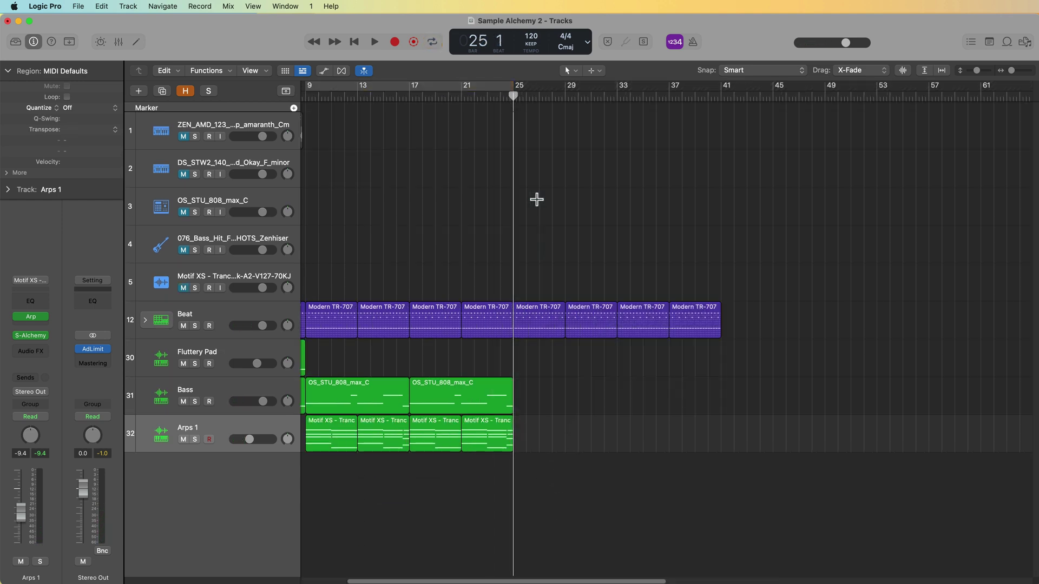
{"action": "scroll", "coordinate": [540, 205], "scroll_direction": "left", "scroll_amount": 5}
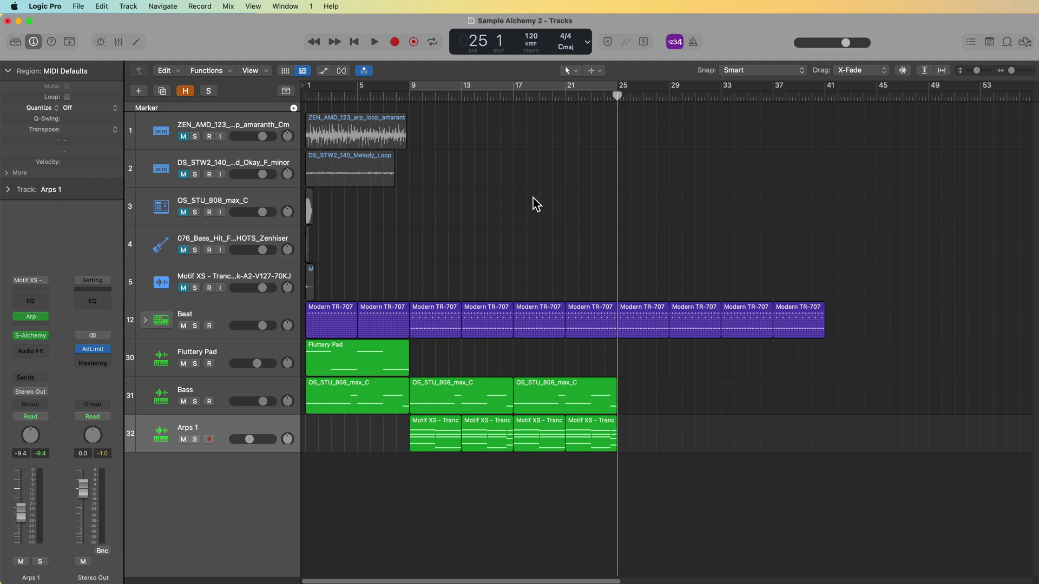
Step: Audition the 076_Bass_Hit sample on its own from the start of the project
{"action": "left_click", "coordinate": [246, 241]}
{"action": "key", "text": "super+Right"}
{"action": "key", "text": "super+Right"}
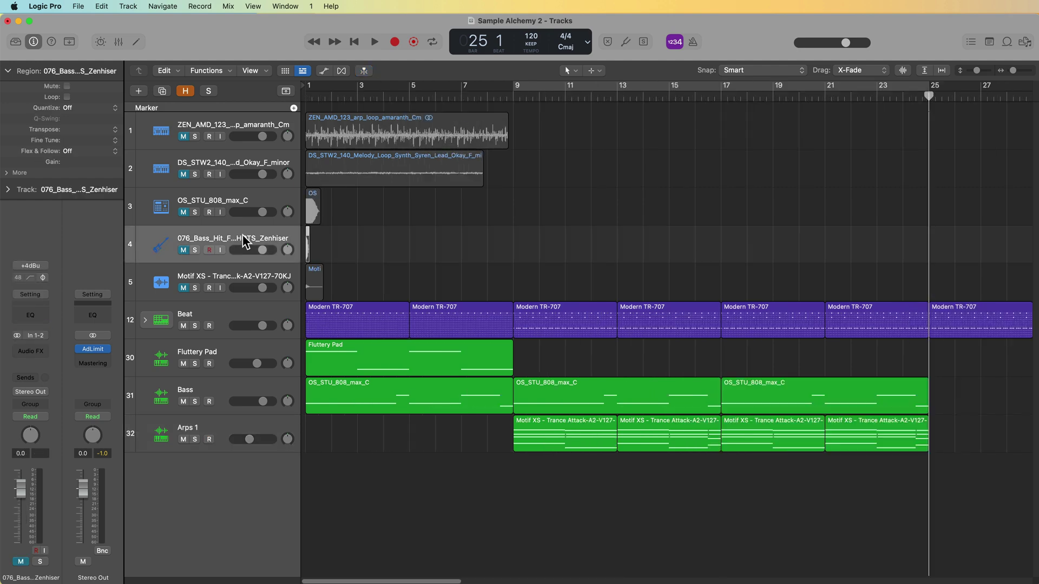
{"action": "key", "text": "Return"}
{"action": "key", "text": "super+Right"}
{"action": "key", "text": "super+Right"}
{"action": "key", "text": "super+Right"}
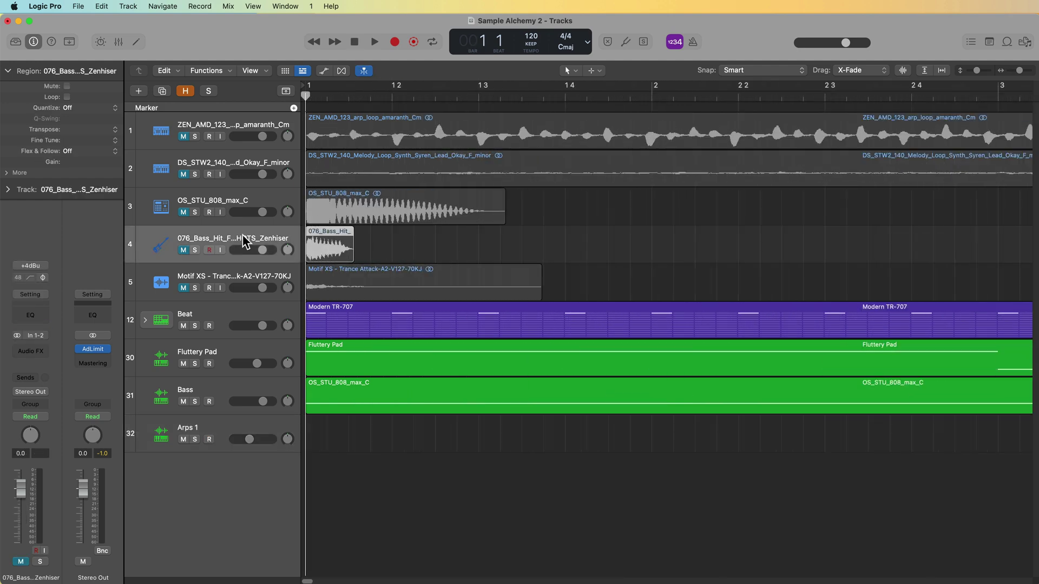
{"action": "left_click", "coordinate": [196, 250]}
{"action": "key", "text": "space"}
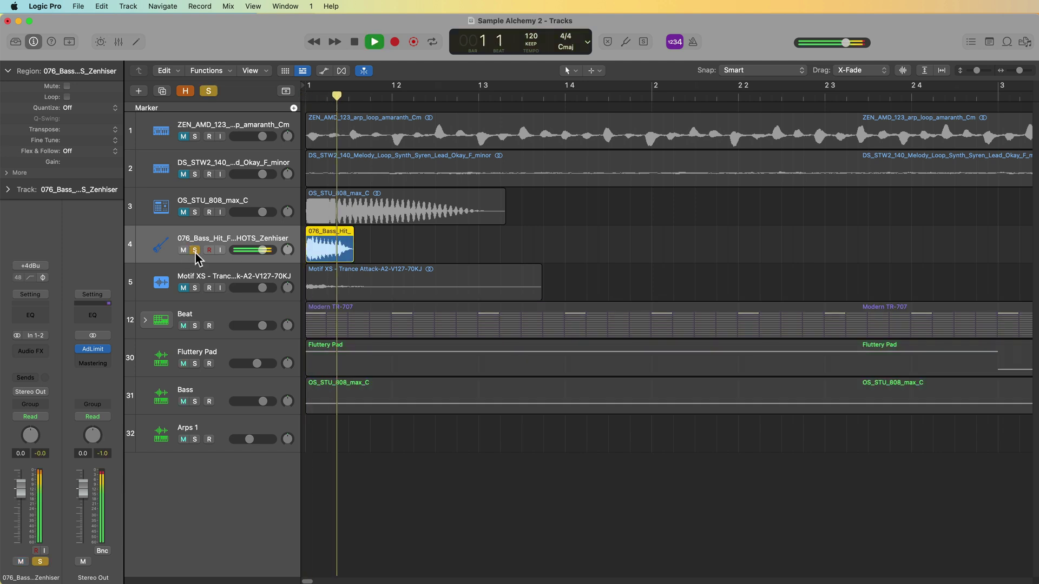
{"action": "left_click", "coordinate": [195, 250]}
Step: Create a new Sample Alchemy track from the 076_Bass_Hit region below the Arps 1 track
{"action": "left_click_drag", "start_coordinate": [320, 252], "coordinate": [243, 481]}
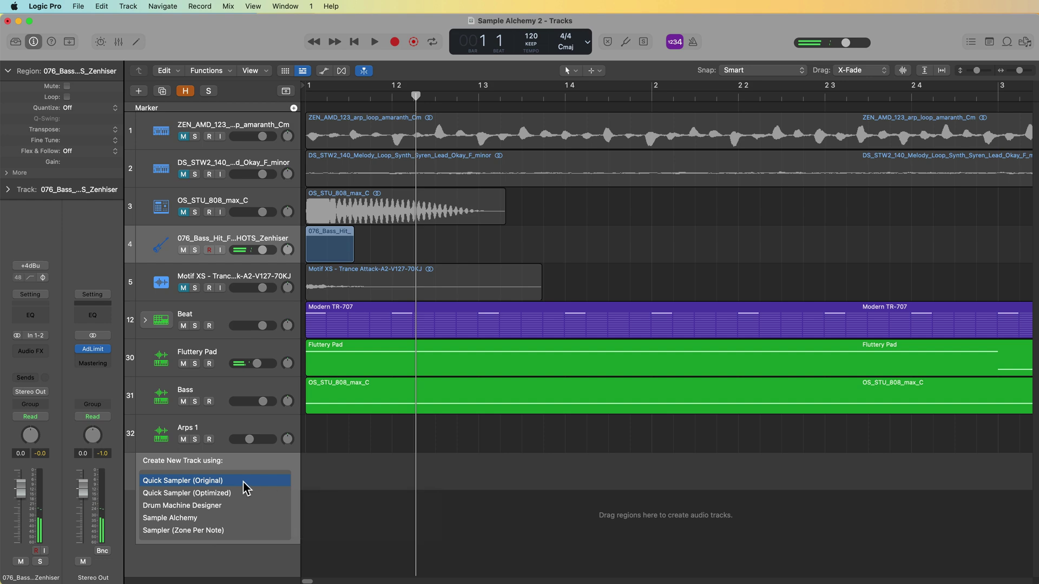
{"action": "left_click", "coordinate": [223, 521]}
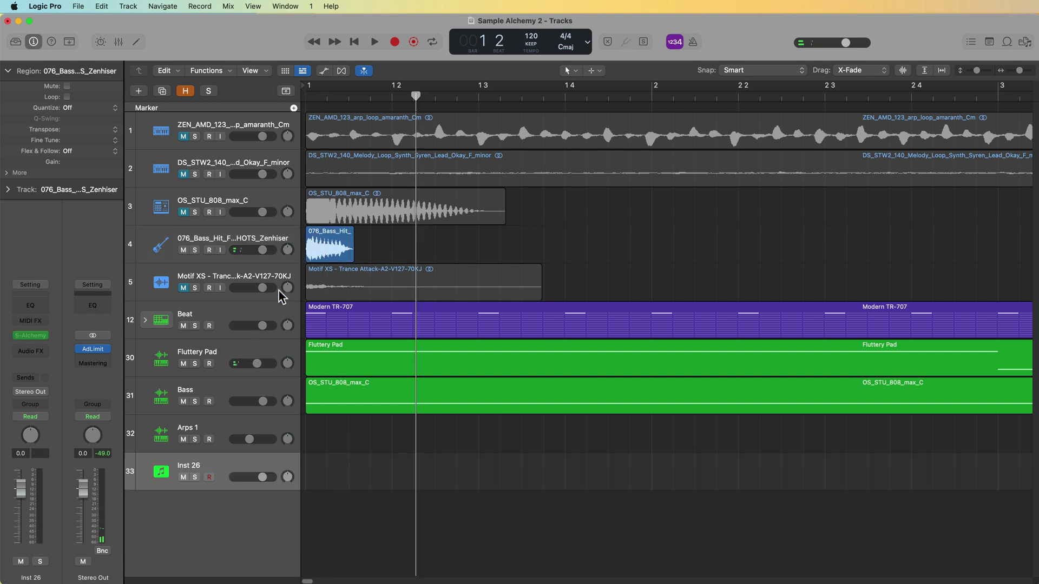
{"action": "left_click", "coordinate": [427, 475]}
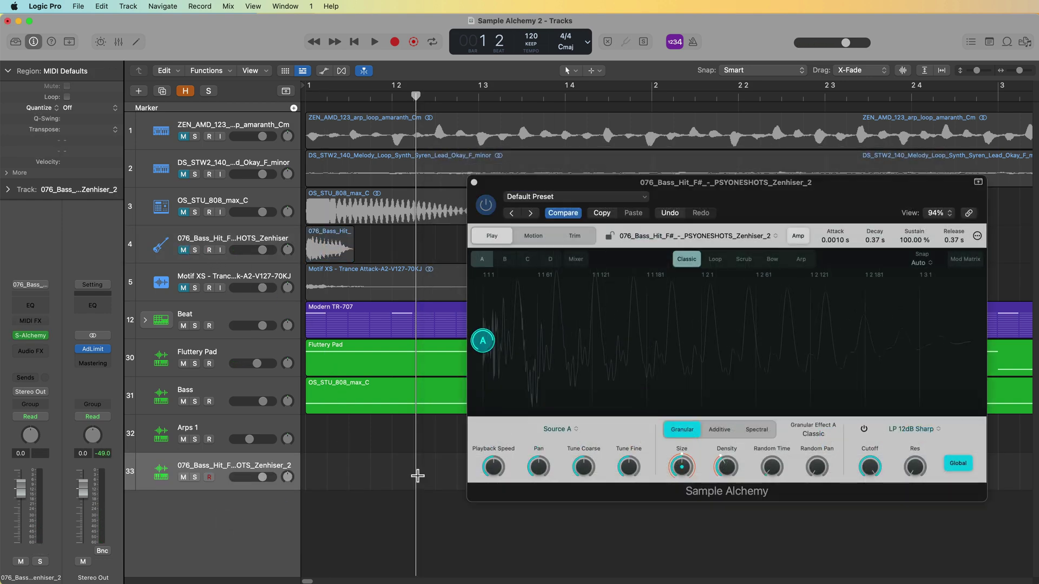
Step: Enable sources B, C and D with the Arp play mode, and cycle playback from bar 25
{"action": "key", "text": "z"}
{"action": "scroll", "coordinate": [418, 476], "scroll_direction": "down", "scroll_amount": 6}
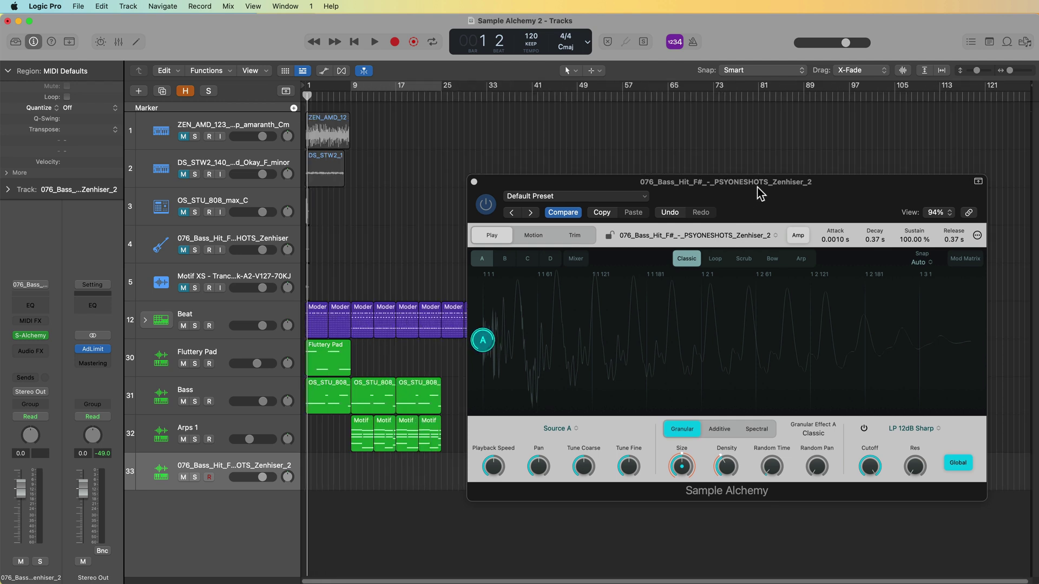
{"action": "left_click_drag", "start_coordinate": [758, 187], "coordinate": [789, 55]}
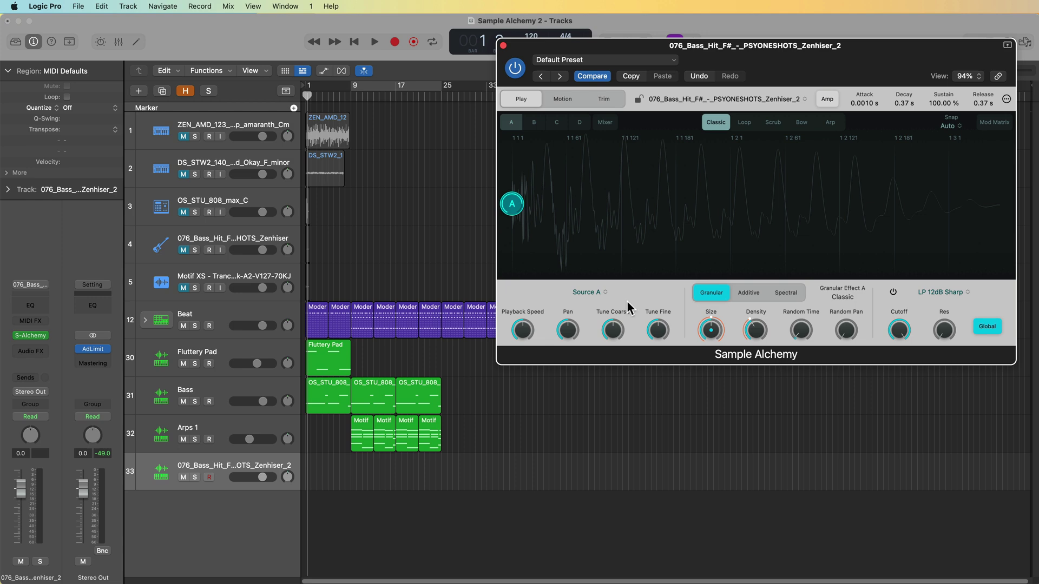
{"action": "left_click", "coordinate": [441, 97]}
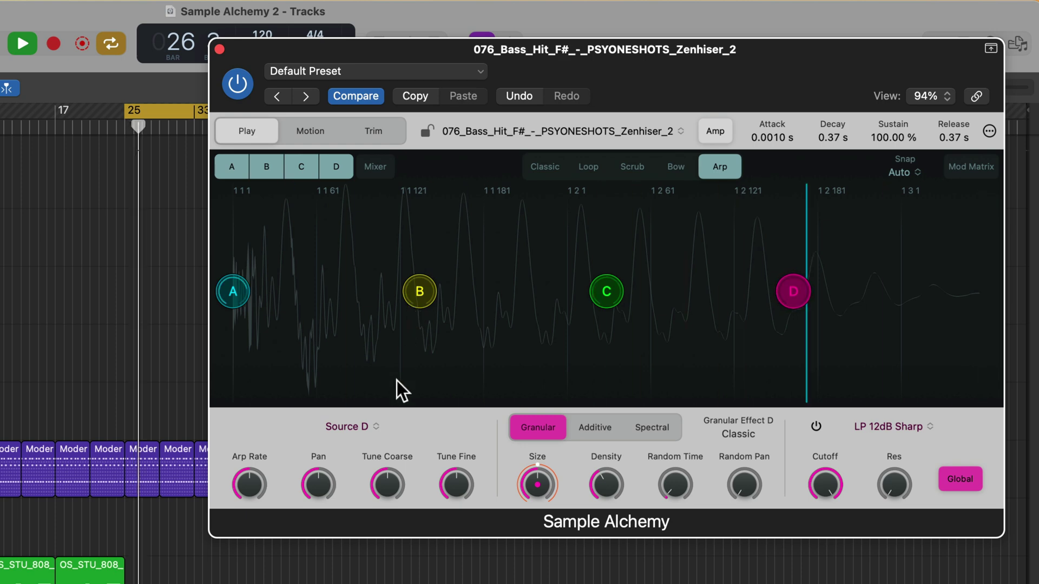
{"action": "key", "text": "space"}
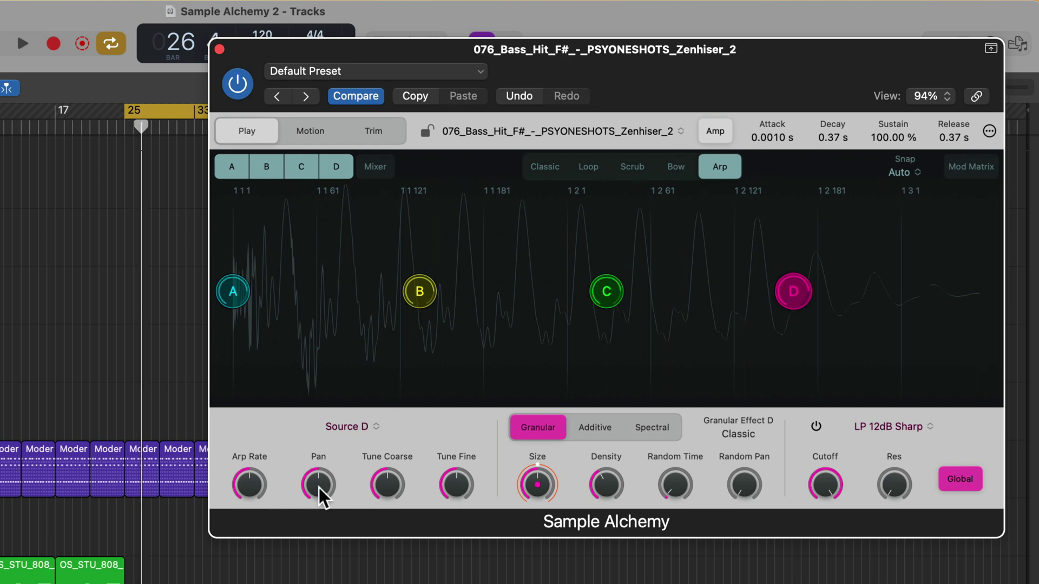
Step: Turn Snap off and move sources B, C and D earlier in the waveform, with B slightly above and D slightly below centre
{"action": "left_click", "coordinate": [903, 172]}
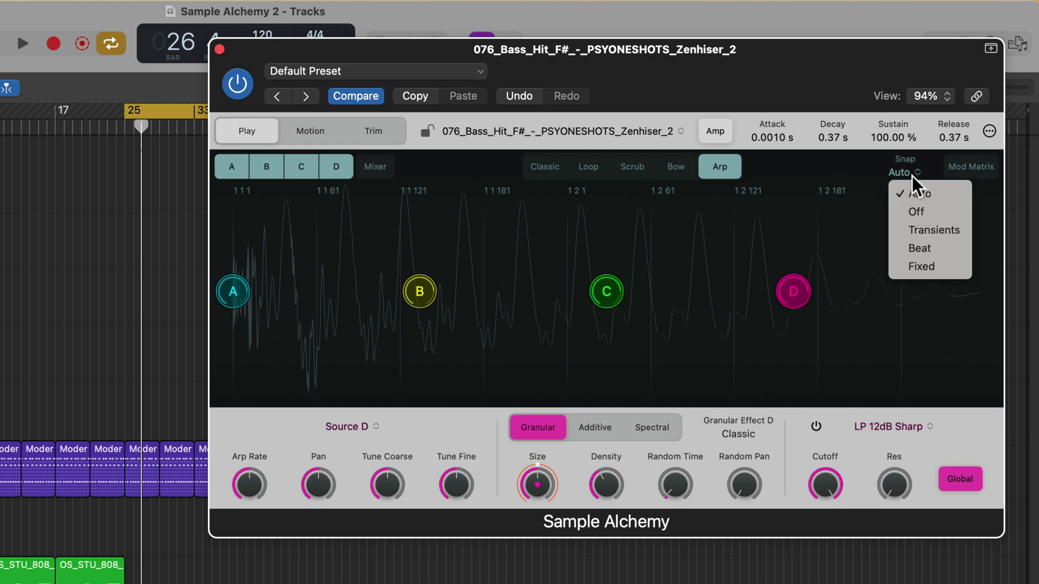
{"action": "left_click", "coordinate": [952, 205]}
{"action": "left_click", "coordinate": [916, 172]}
{"action": "left_click", "coordinate": [916, 212]}
{"action": "left_click_drag", "start_coordinate": [419, 292], "coordinate": [388, 276]}
{"action": "left_click_drag", "start_coordinate": [590, 290], "coordinate": [573, 290]}
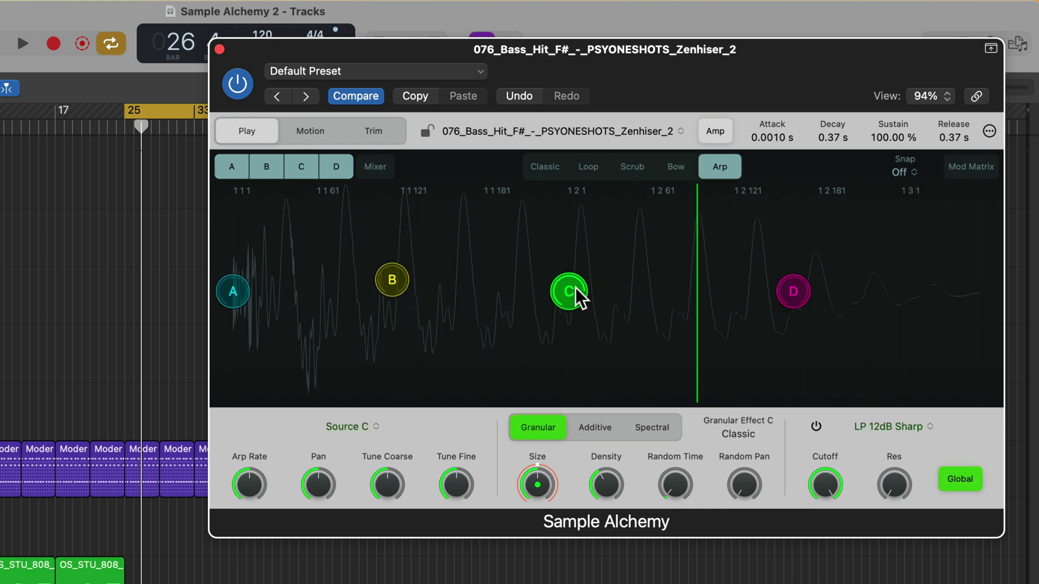
{"action": "left_click_drag", "start_coordinate": [793, 291], "coordinate": [682, 314]}
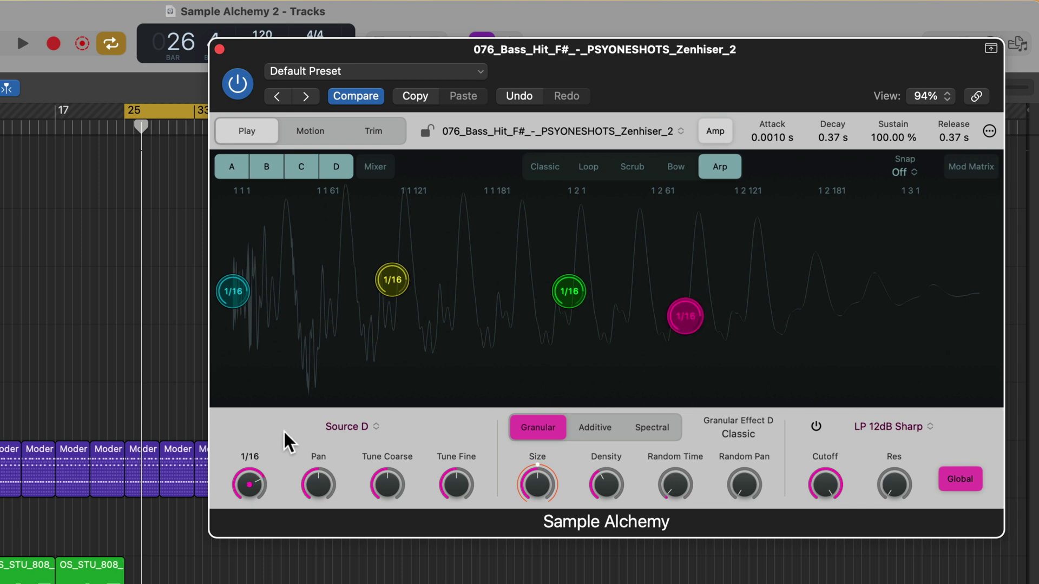
Step: Audition the arpeggio at a 1/16 arp rate on all sources, and move sources C and D earlier and above the centre line
{"action": "key", "text": "space"}
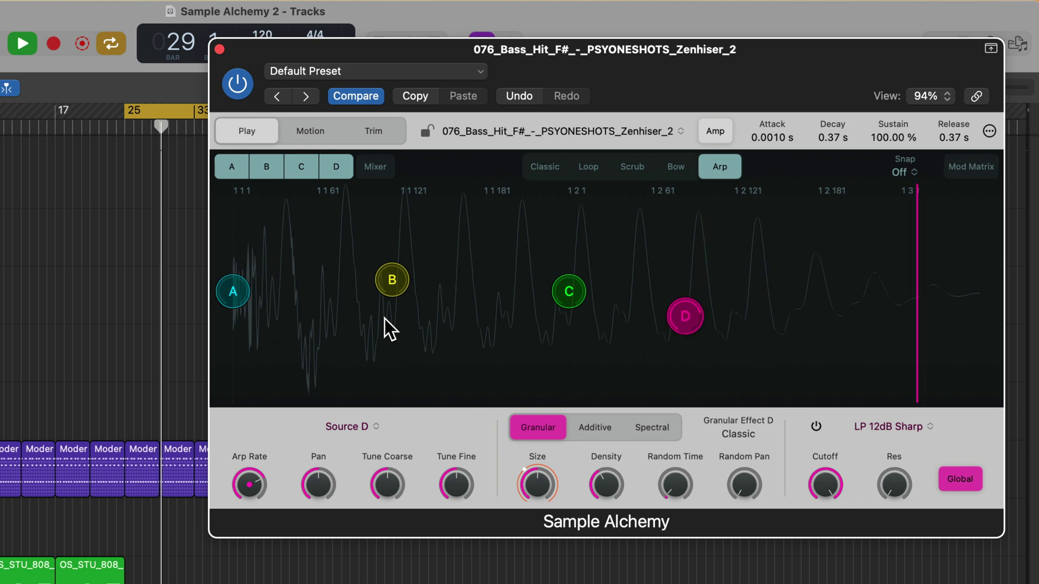
{"action": "key", "text": "space"}
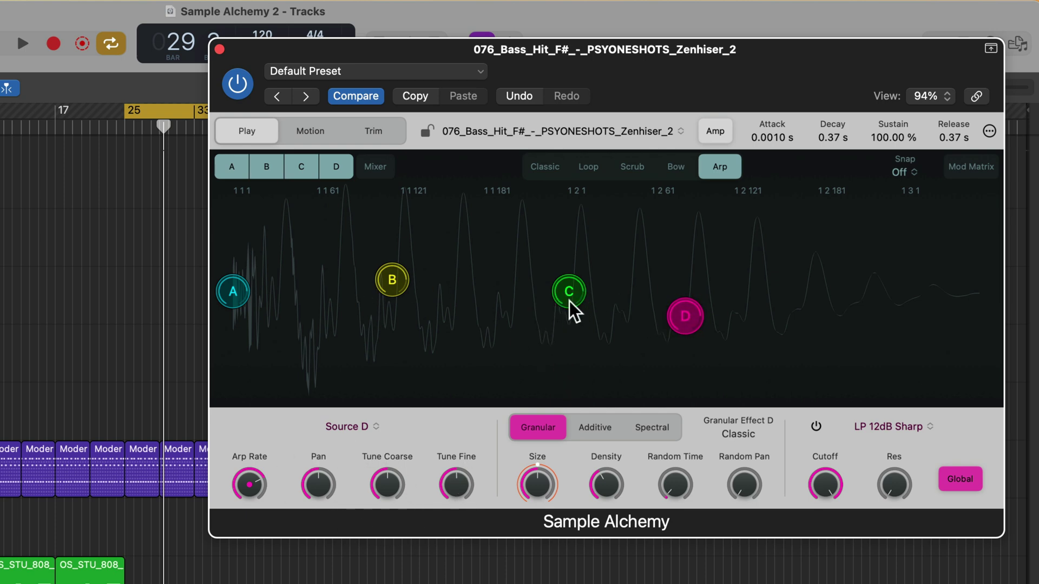
{"action": "left_click_drag", "start_coordinate": [569, 301], "coordinate": [522, 248]}
{"action": "left_click_drag", "start_coordinate": [696, 327], "coordinate": [680, 286]}
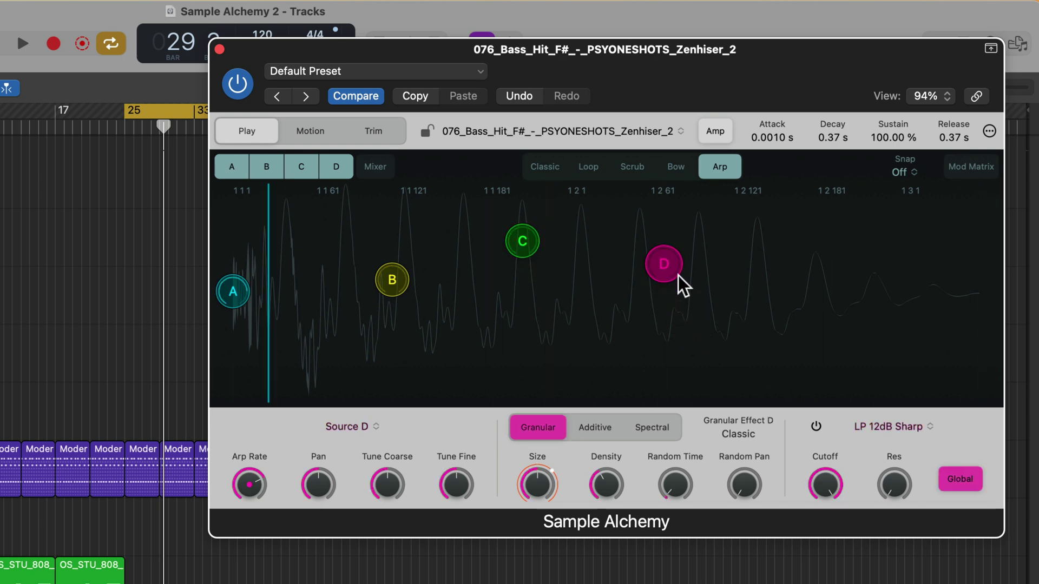
Step: Set source C's coarse tuning to 13 semitones, raise source D's coarse tuning and play the result
{"action": "left_click", "coordinate": [519, 247]}
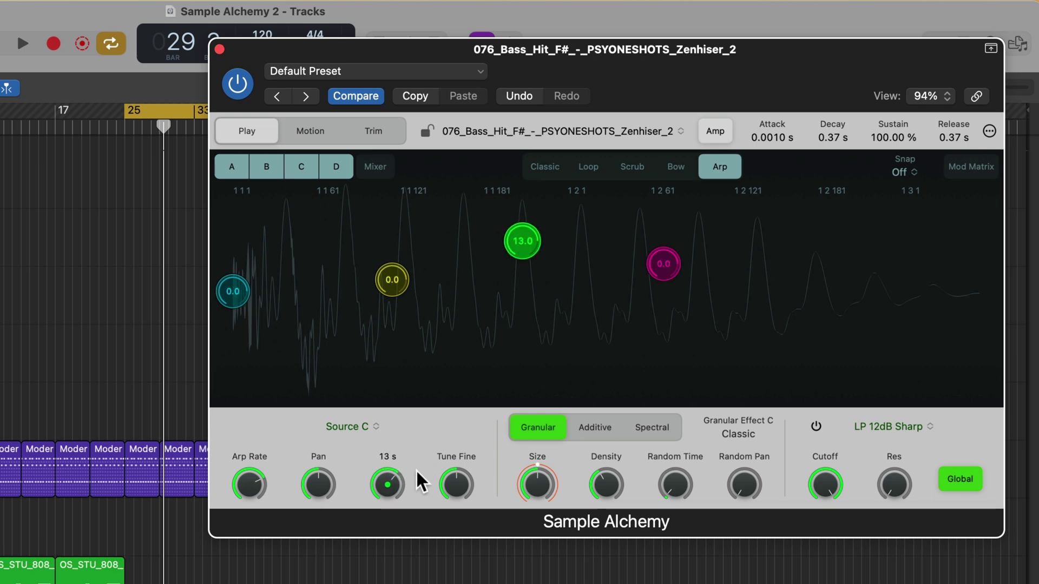
{"action": "left_click", "coordinate": [664, 266]}
{"action": "left_click_drag", "start_coordinate": [393, 484], "coordinate": [407, 451]}
{"action": "key", "text": "space"}
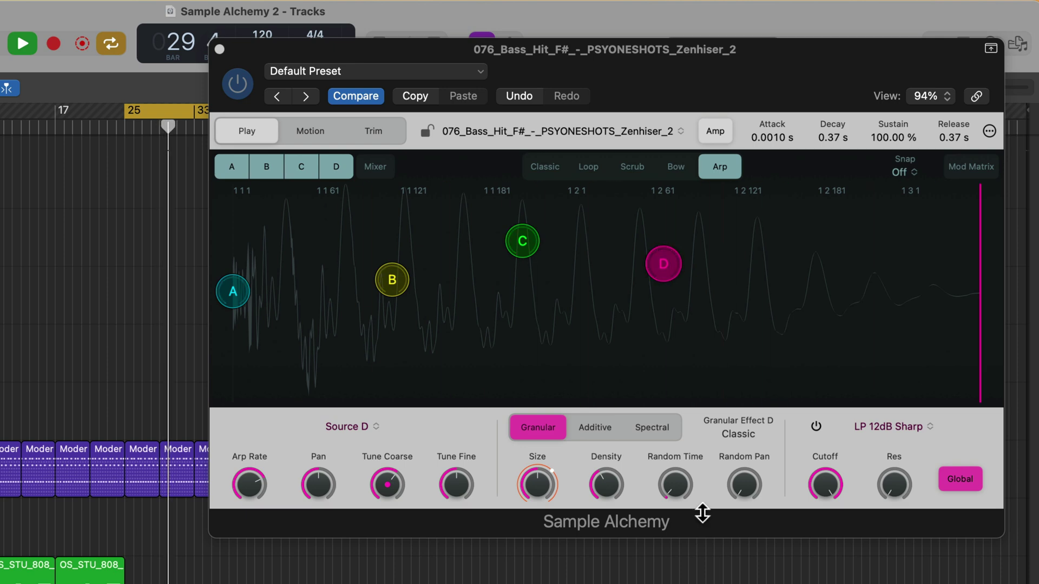
{"action": "key", "text": "space"}
Step: Set the amp attack to 0.0096 s around a playback check, and rename the track Bass Arp
{"action": "left_click_drag", "start_coordinate": [783, 139], "coordinate": [791, 163]}
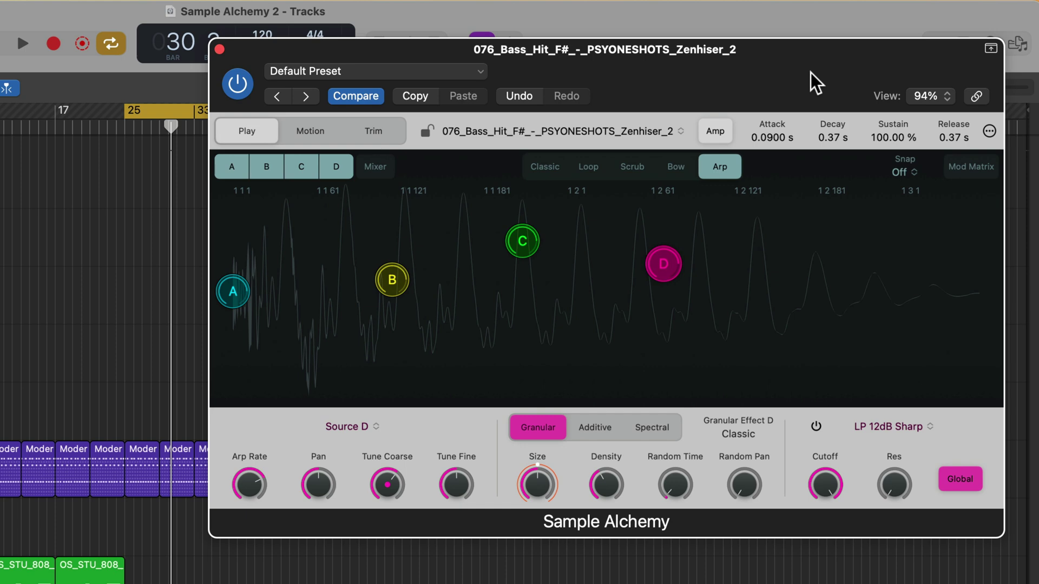
{"action": "key", "text": "space"}
{"action": "left_click_drag", "start_coordinate": [784, 135], "coordinate": [803, 206]}
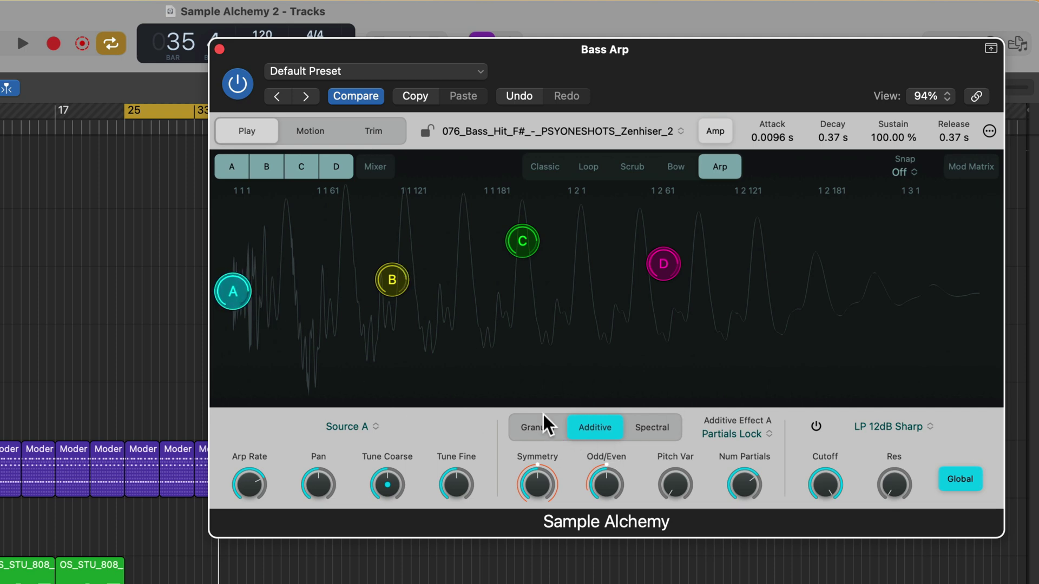
Step: Switch source C to Additive synthesis and lower it to the waveform's centre line
{"action": "left_click", "coordinate": [519, 245]}
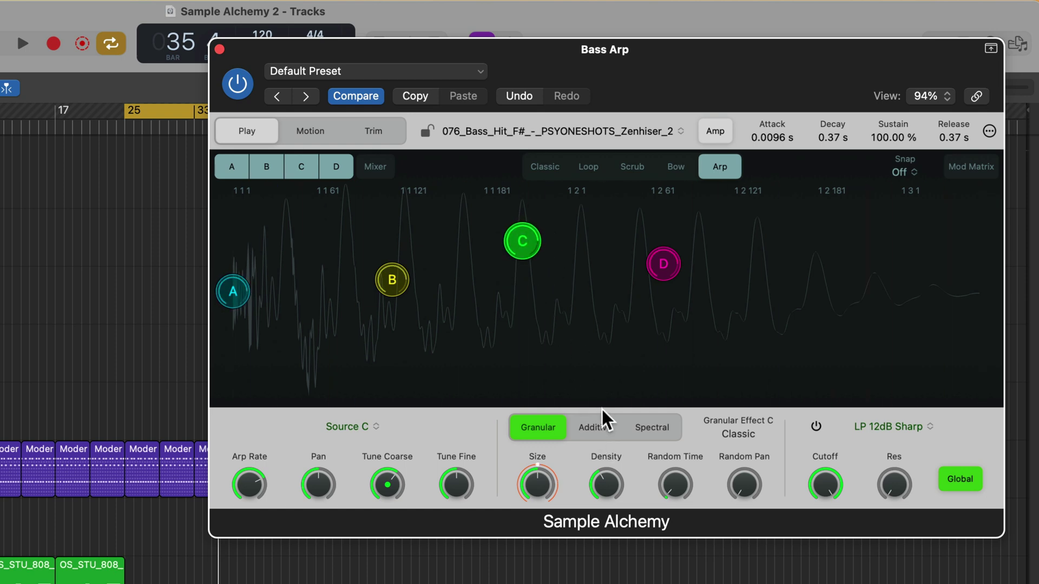
{"action": "left_click", "coordinate": [596, 427]}
{"action": "left_click_drag", "start_coordinate": [522, 238], "coordinate": [526, 278]}
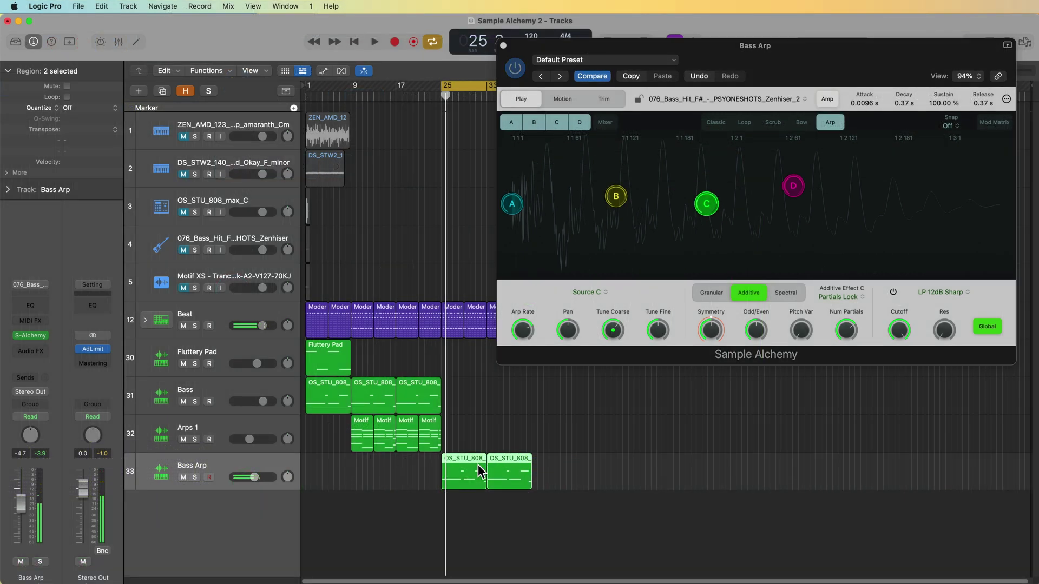
Step: Transpose the two Bass Arp regions by +12 and play them from bar 25
{"action": "key", "text": "space"}
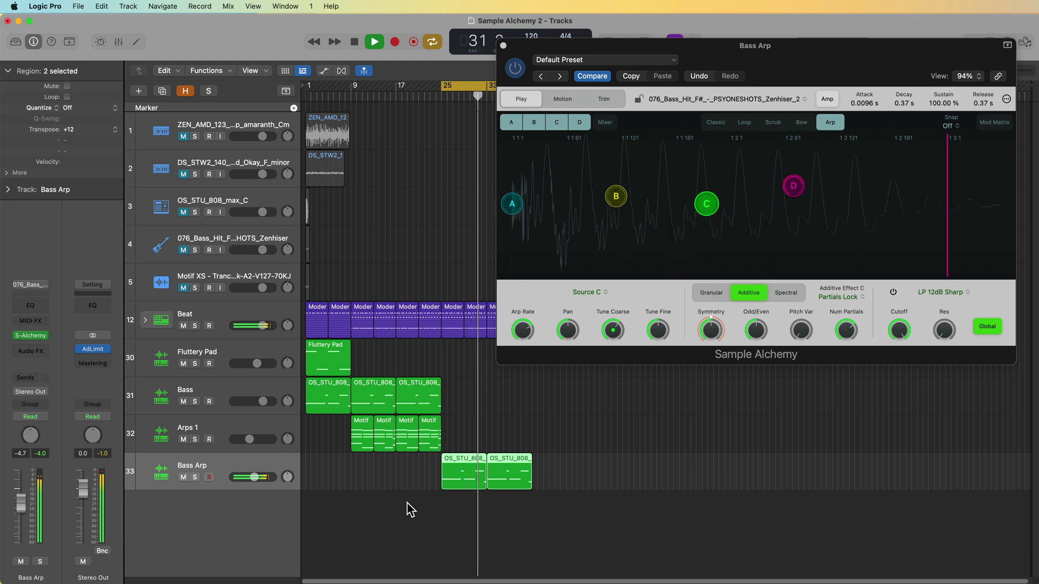
{"action": "left_click", "coordinate": [482, 516]}
{"action": "key", "text": "super+Right"}
{"action": "key", "text": "super+Right"}
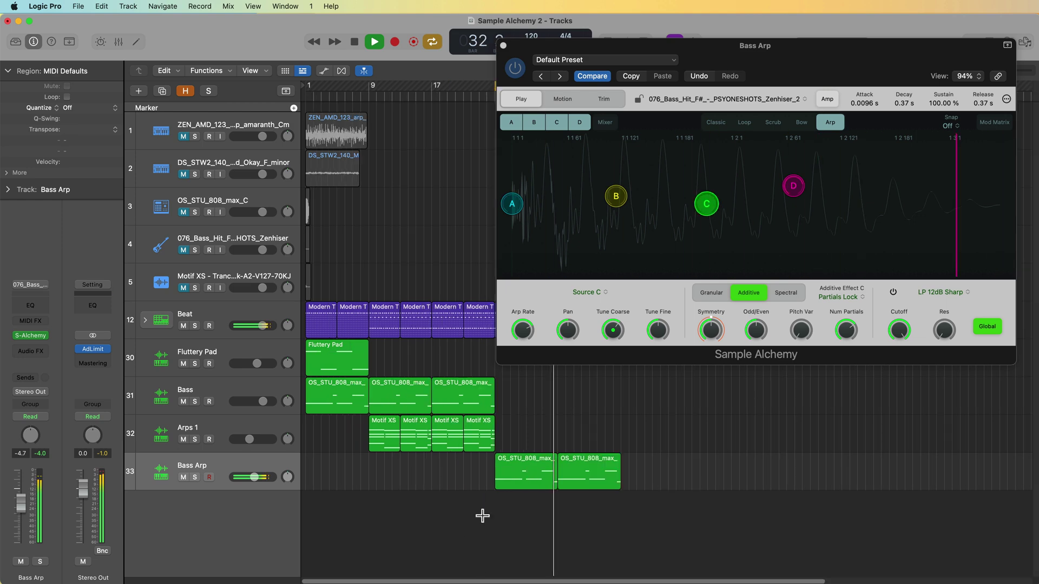
{"action": "key", "text": "space"}
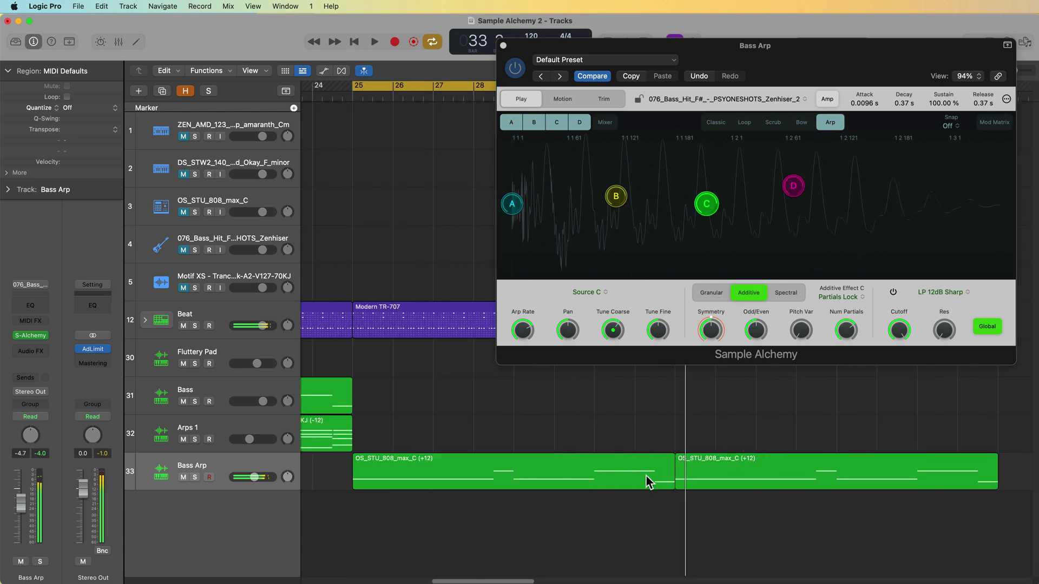
Step: Lower the long G3 note near the end of the first Bass Arp region by one octave in the Piano Roll
{"action": "double_click", "coordinate": [646, 476]}
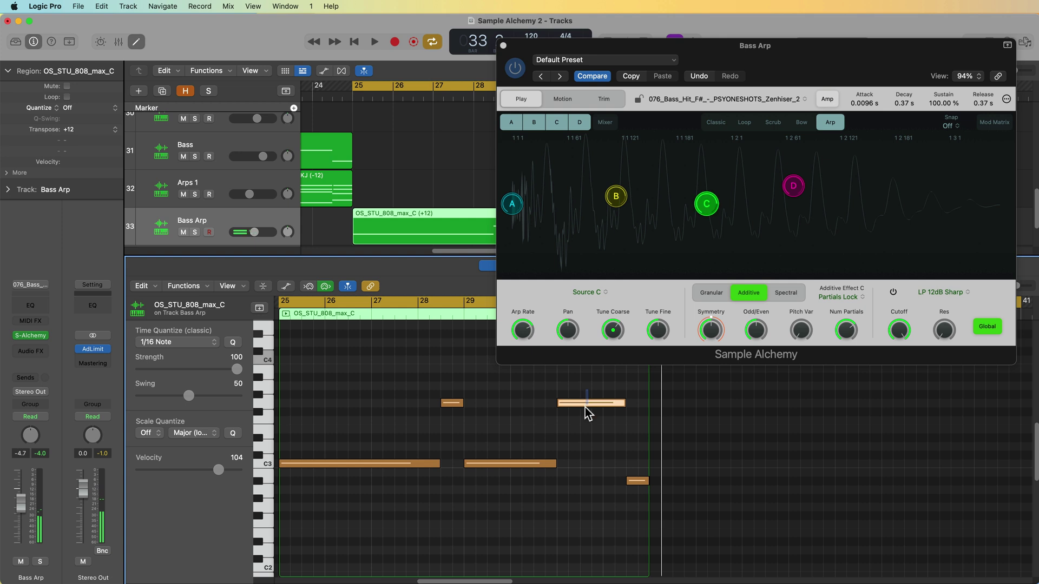
{"action": "key", "text": "shift+alt+Down"}
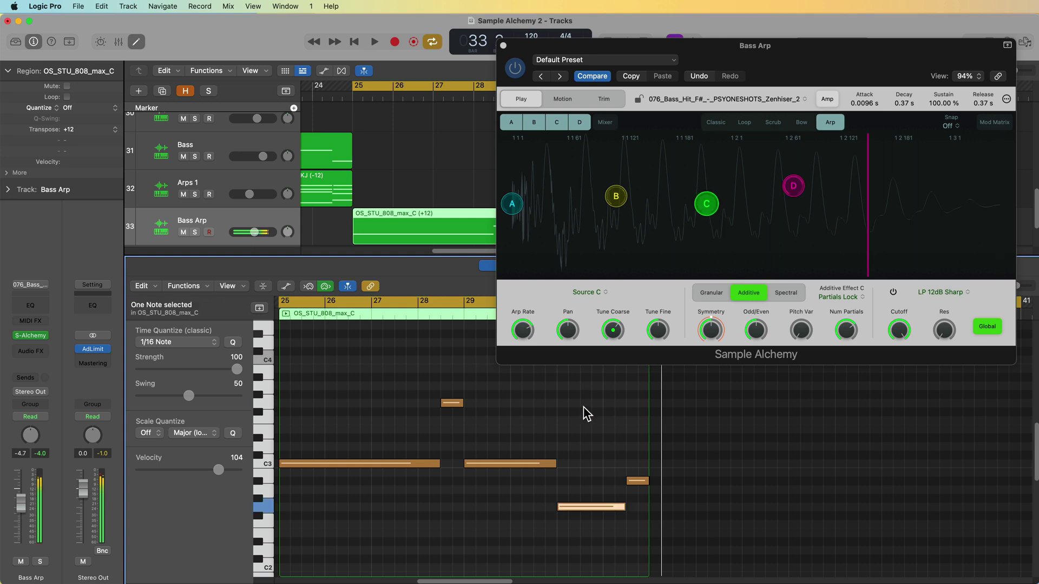
{"action": "key", "text": "e"}
{"action": "left_click", "coordinate": [638, 546]}
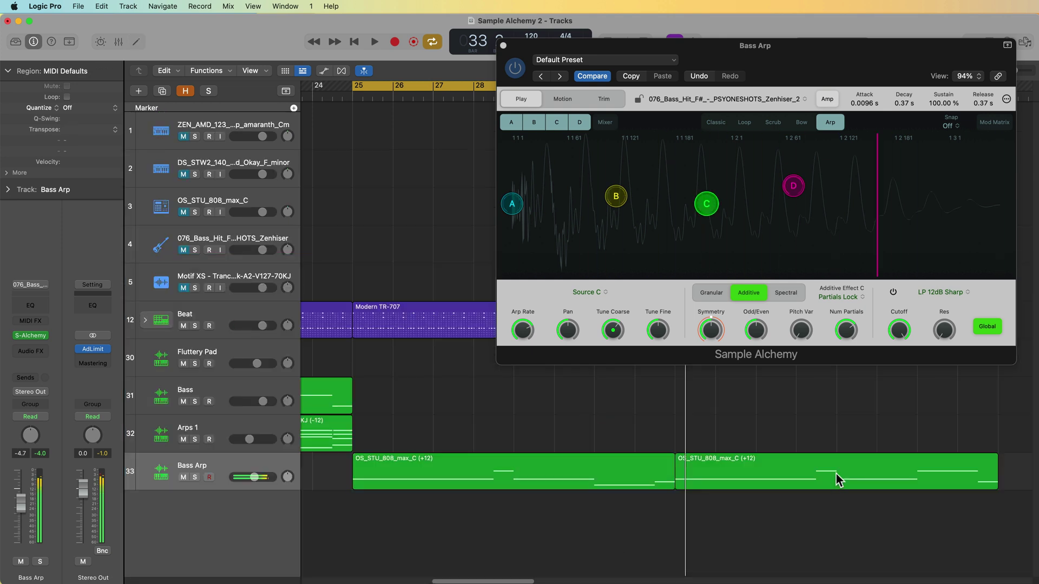
Step: Replace the second Bass Arp region with a copy of the edited one and play the section
{"action": "key", "text": "super+Left"}
{"action": "key", "text": "super+Left"}
{"action": "key", "text": "space"}
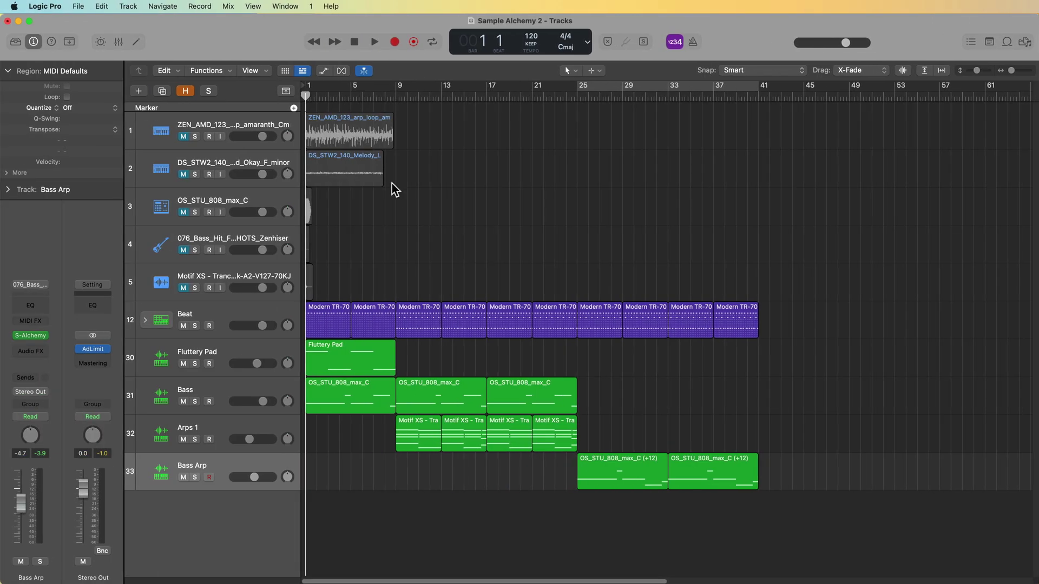
Step: Unmute and solo the DS_STW2_140 melody loop track, audition it from bar 1, and mute it again
{"action": "left_click", "coordinate": [202, 173]}
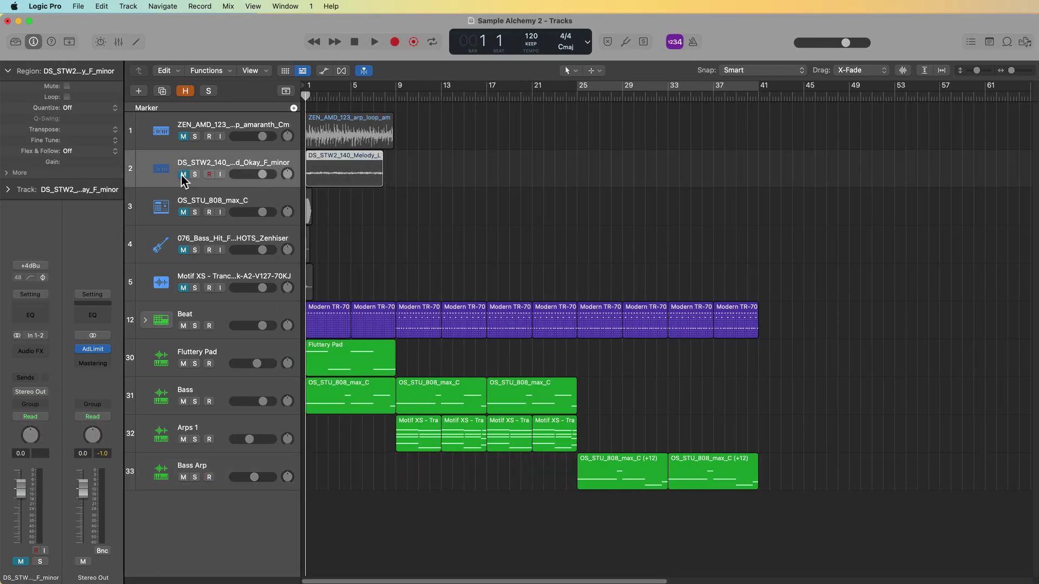
{"action": "left_click", "coordinate": [183, 174]}
{"action": "key", "text": "space"}
{"action": "key", "text": "s"}
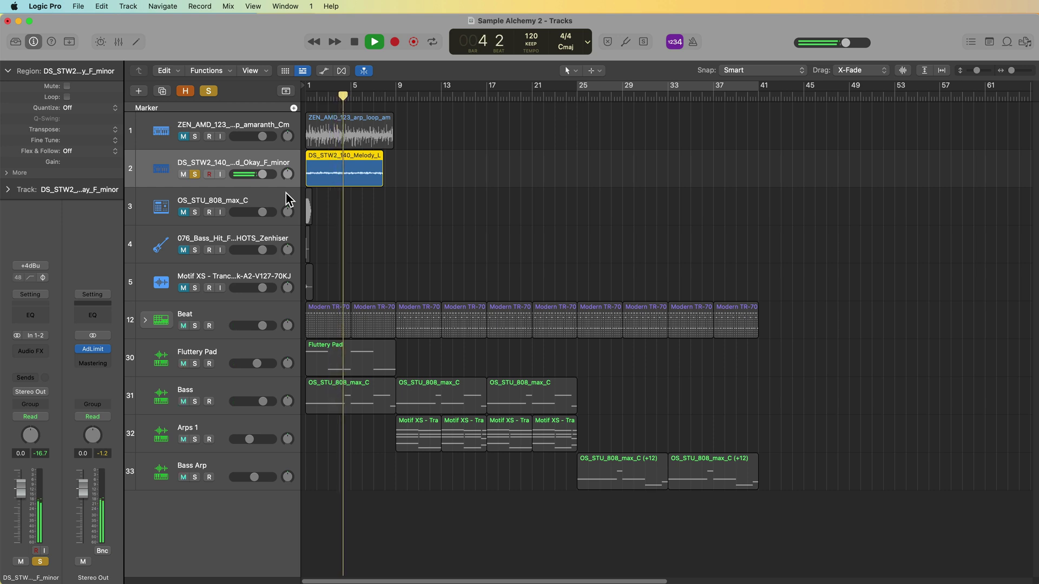
{"action": "key", "text": "s"}
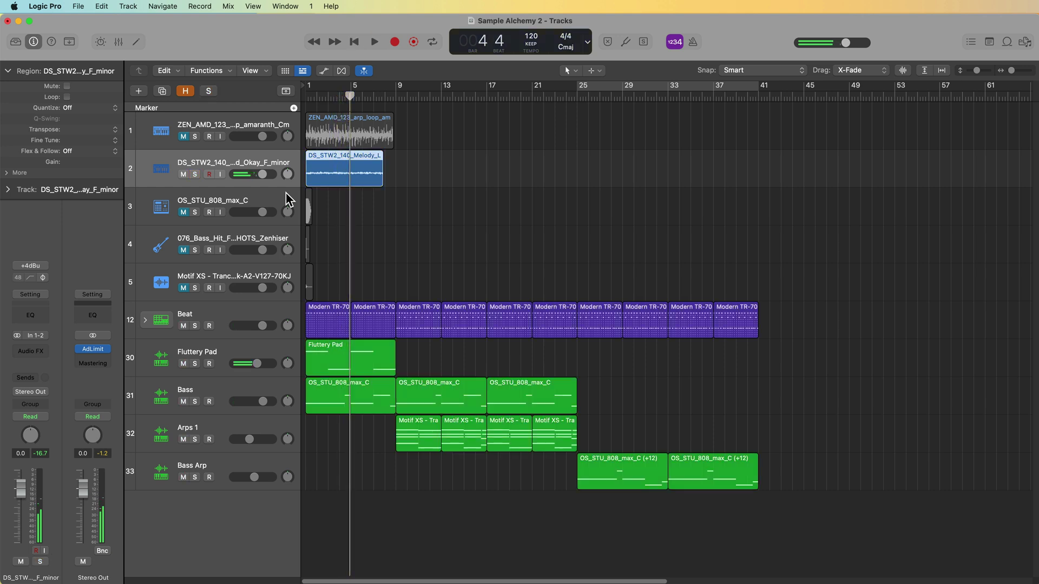
{"action": "key", "text": "space"}
{"action": "left_click", "coordinate": [184, 174]}
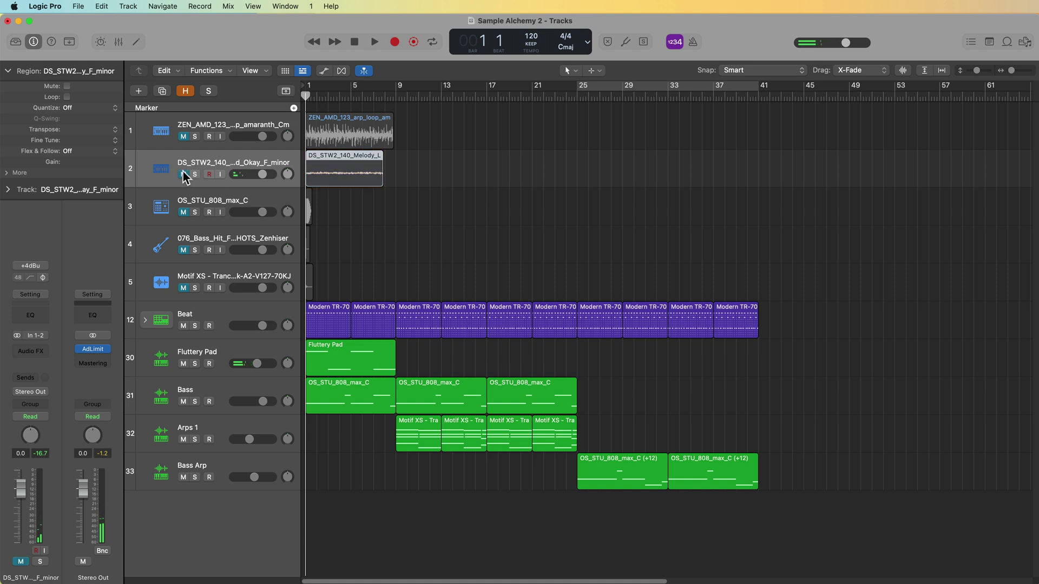
Step: Create a Sample Alchemy instrument track from the DS_STW2_140 melody loop region and name it Siren Lead
{"action": "left_click", "coordinate": [484, 209]}
{"action": "left_click_drag", "start_coordinate": [368, 180], "coordinate": [290, 519]}
{"action": "left_click", "coordinate": [214, 544]}
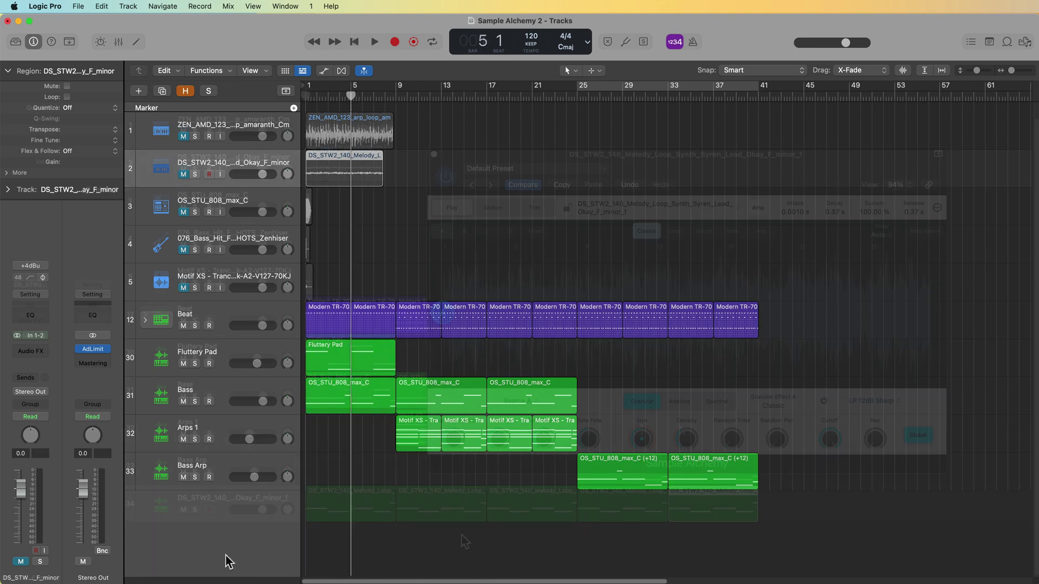
{"action": "double_click", "coordinate": [278, 499]}
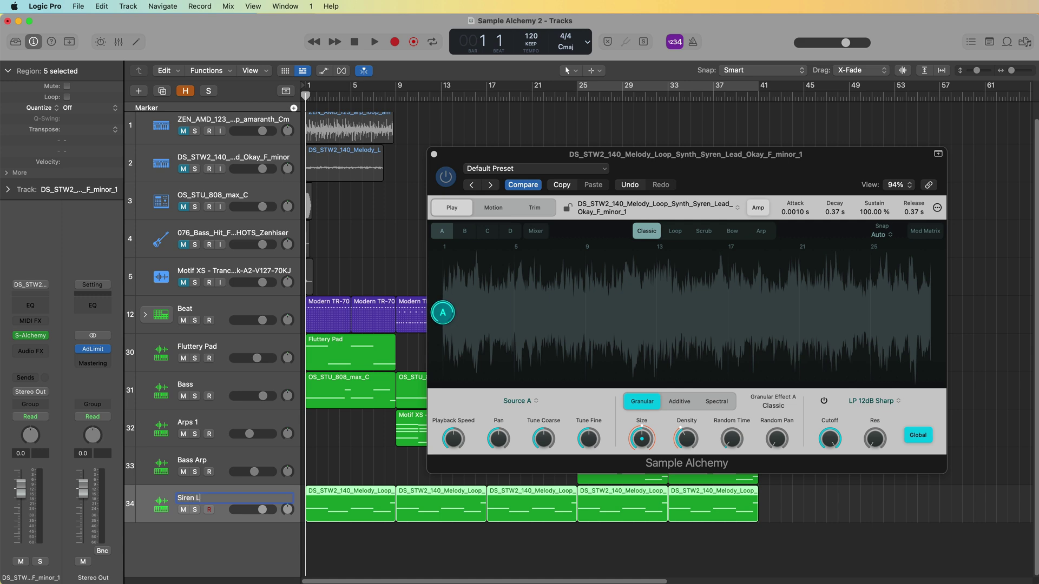
{"action": "type", "text": "Siren Lead"}
{"action": "key", "text": "Return"}
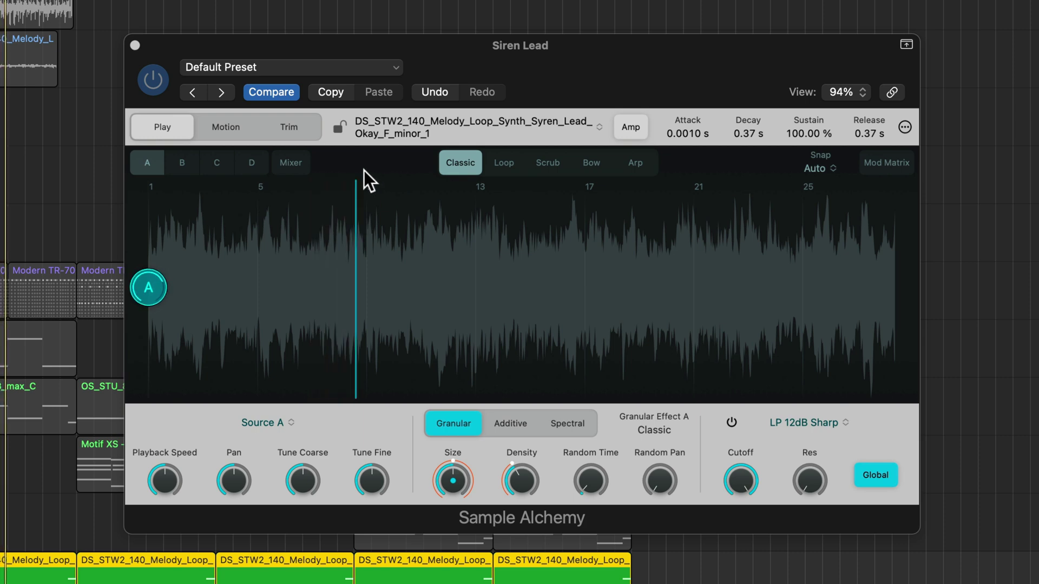
Step: Enable sources B, C and D and move source B to about bar 6, slightly below the waveform's centre line
{"action": "left_click", "coordinate": [182, 162]}
{"action": "left_click", "coordinate": [217, 162]}
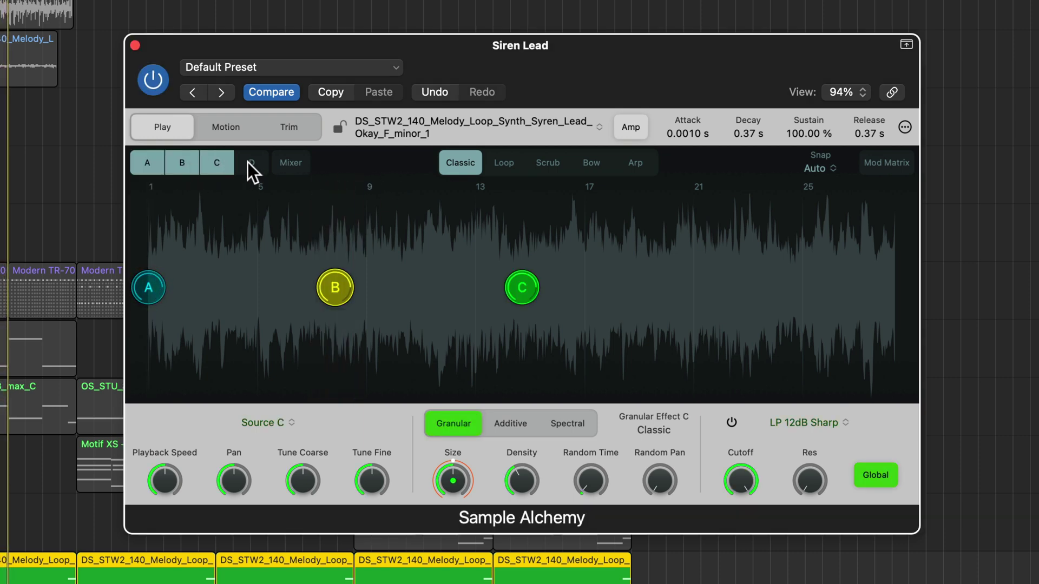
{"action": "left_click", "coordinate": [252, 162]}
{"action": "left_click_drag", "start_coordinate": [327, 296], "coordinate": [274, 319]}
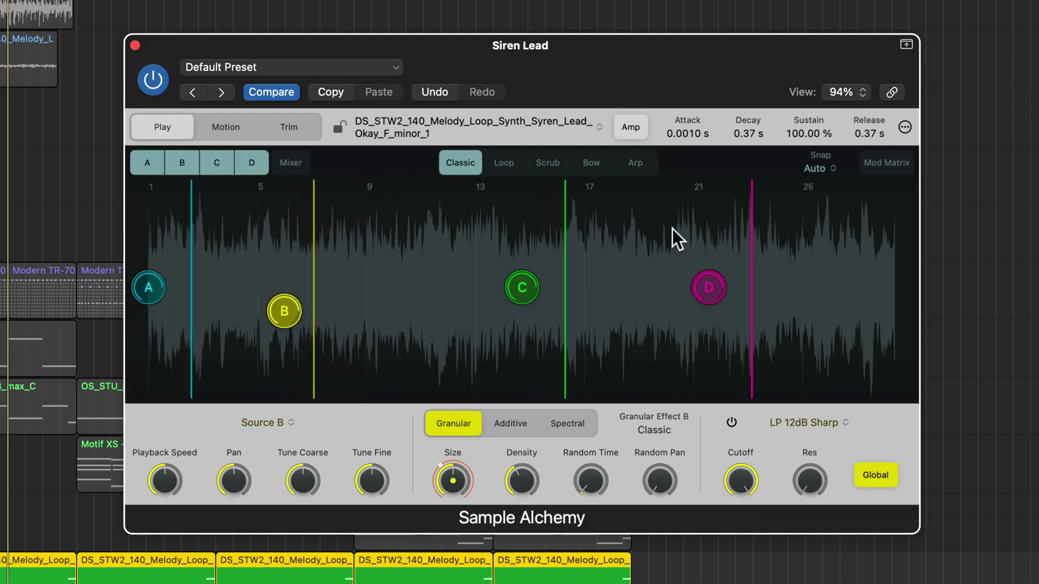
Step: Turn snapping off and place source C above the centre line near bar 11 and source D below it near bar 16
{"action": "left_click", "coordinate": [831, 168]}
{"action": "key", "text": "Return"}
{"action": "mouse_move", "coordinate": [522, 287]}
{"action": "left_mouse_down"}
{"action": "mouse_move", "coordinate": [495, 266]}
{"action": "mouse_move", "coordinate": [431, 250]}
{"action": "left_mouse_up"}
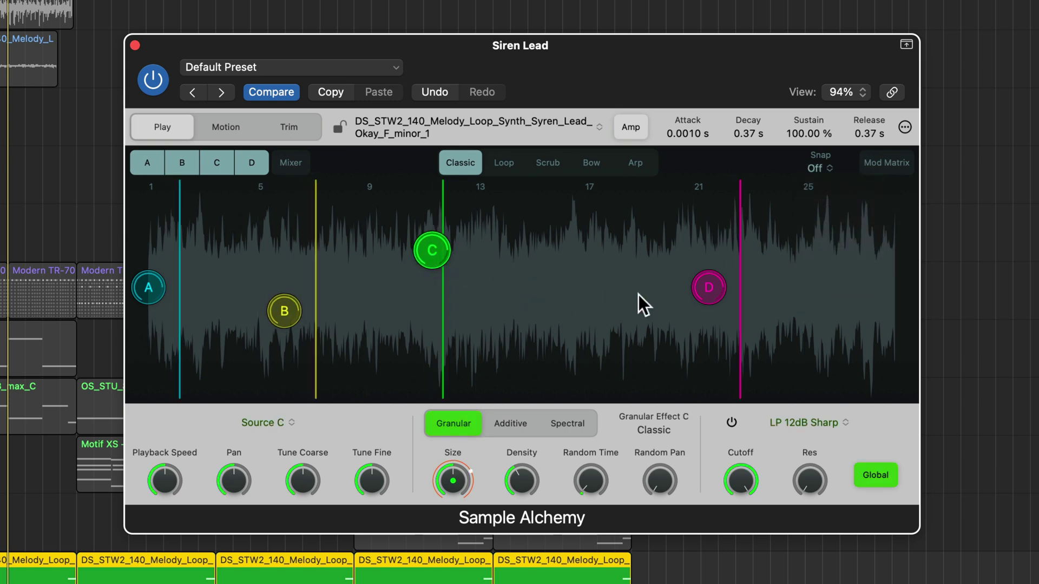
{"action": "left_click_drag", "start_coordinate": [709, 287], "coordinate": [568, 341]}
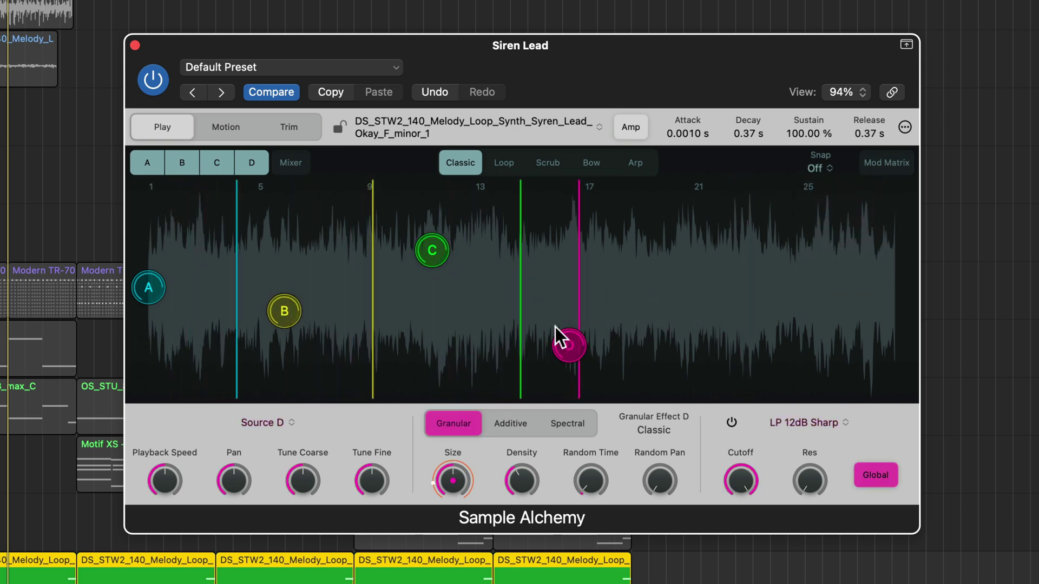
Step: Switch the play mode to Bow, move source A to about bar 2 and set its bow rate to 1/2
{"action": "left_click", "coordinate": [498, 165]}
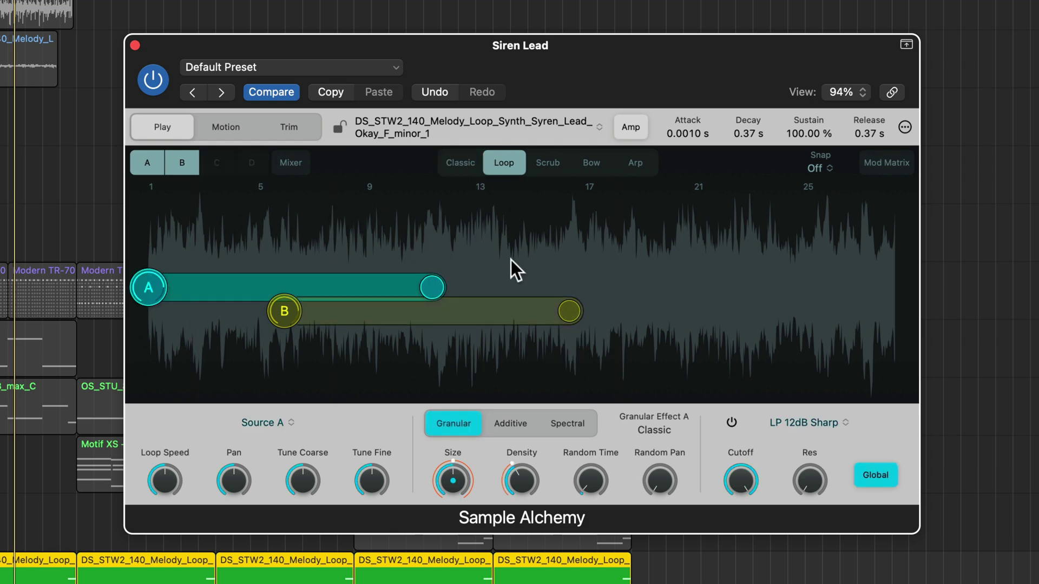
{"action": "left_click", "coordinate": [591, 164]}
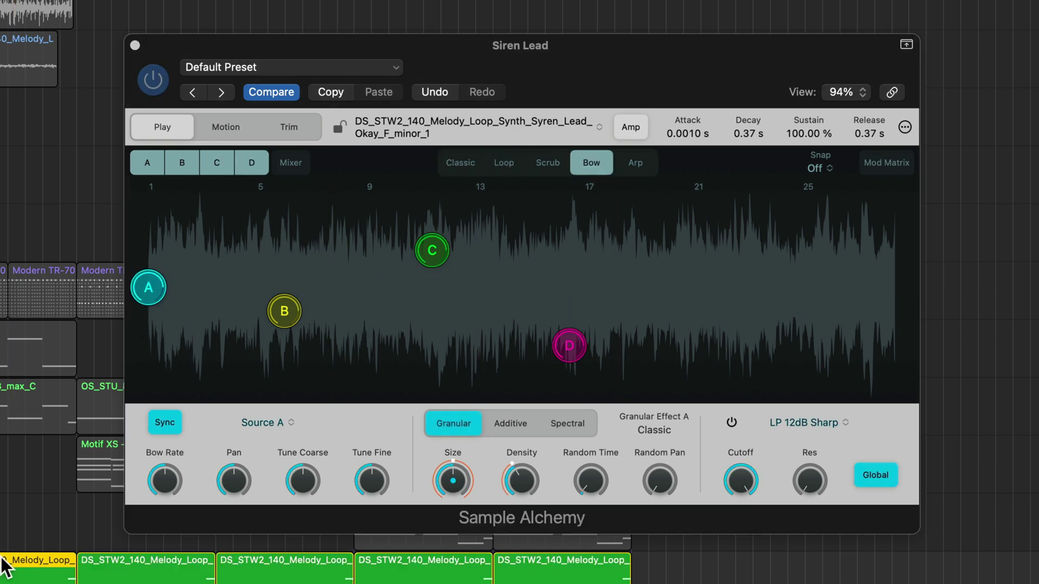
{"action": "left_click", "coordinate": [157, 281]}
{"action": "mouse_move", "coordinate": [169, 283]}
{"action": "left_mouse_down"}
{"action": "mouse_move", "coordinate": [193, 283]}
{"action": "mouse_move", "coordinate": [183, 290]}
{"action": "left_mouse_up"}
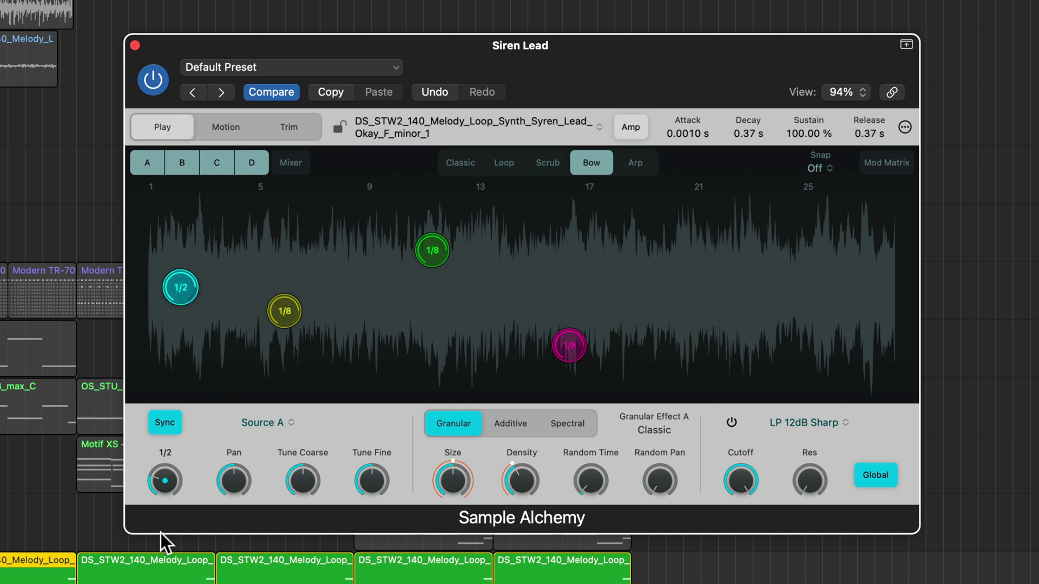
Step: Use bow rates of 1/8 for sources B and C and 1 for source D, nudging B and D closer to the centre
{"action": "left_click", "coordinate": [288, 307]}
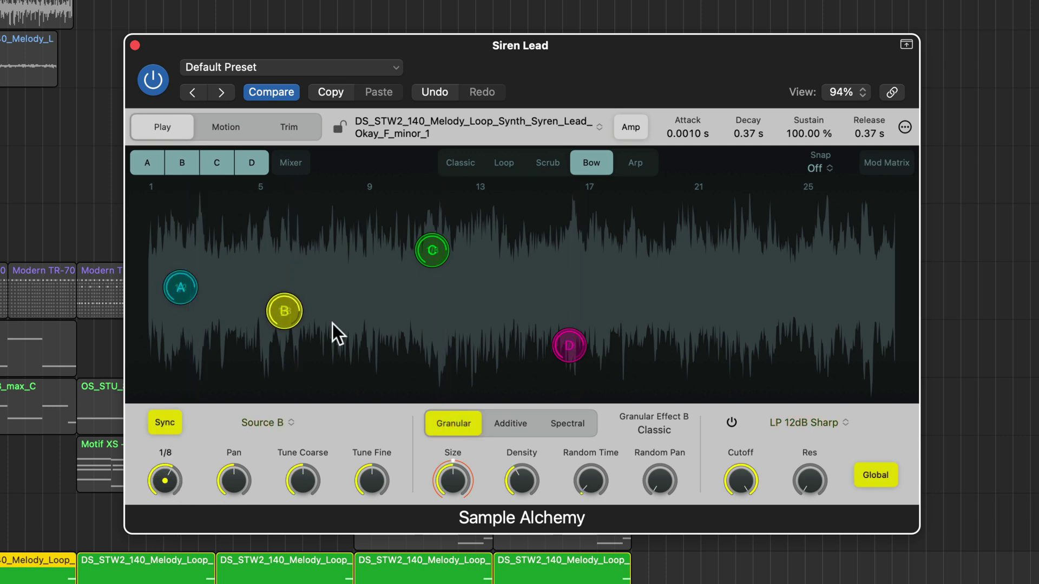
{"action": "left_click", "coordinate": [433, 249]}
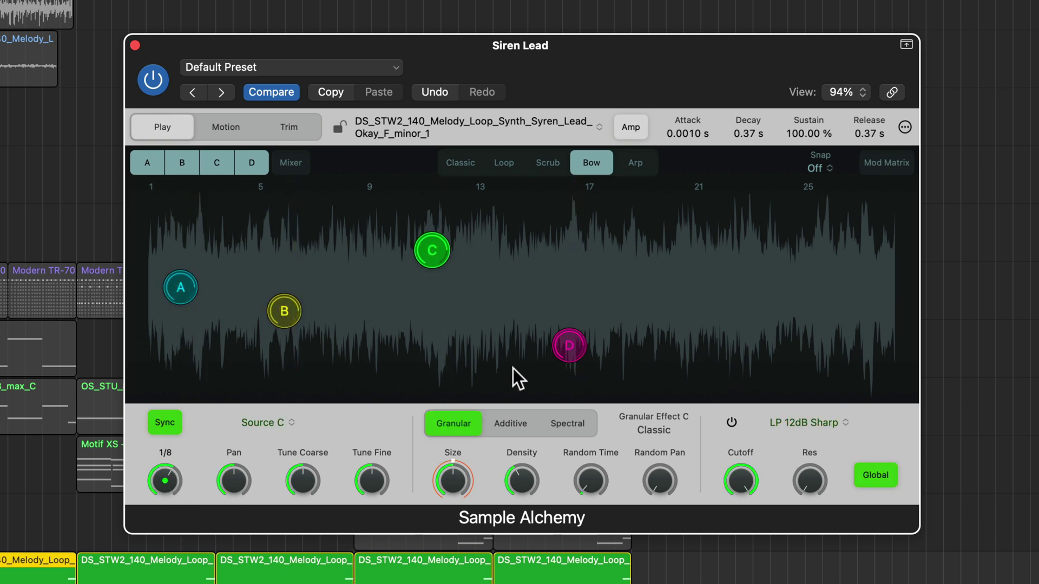
{"action": "left_click_drag", "start_coordinate": [569, 345], "coordinate": [519, 325]}
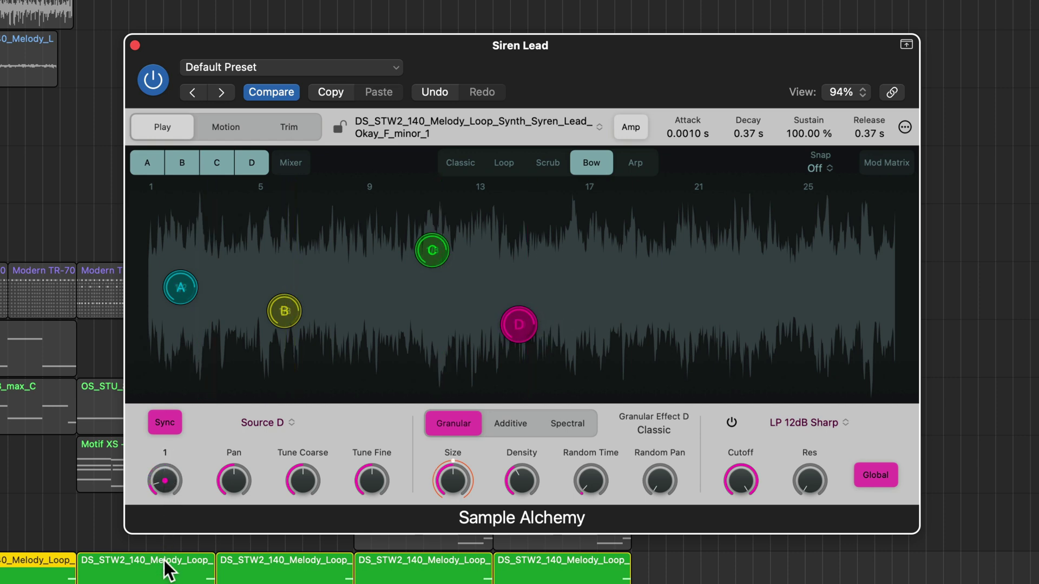
{"action": "left_click", "coordinate": [433, 251]}
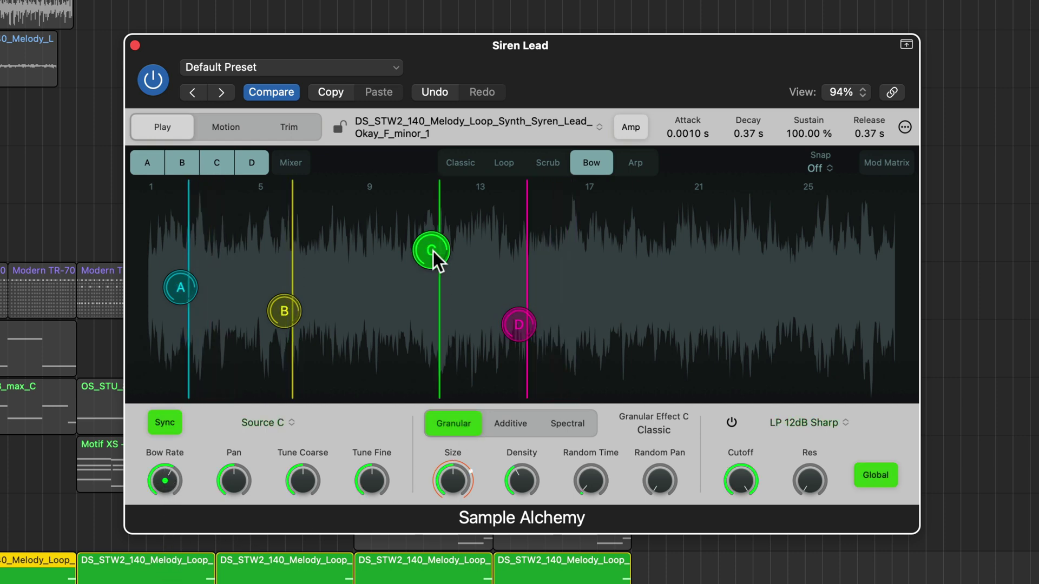
{"action": "left_click", "coordinate": [177, 463]}
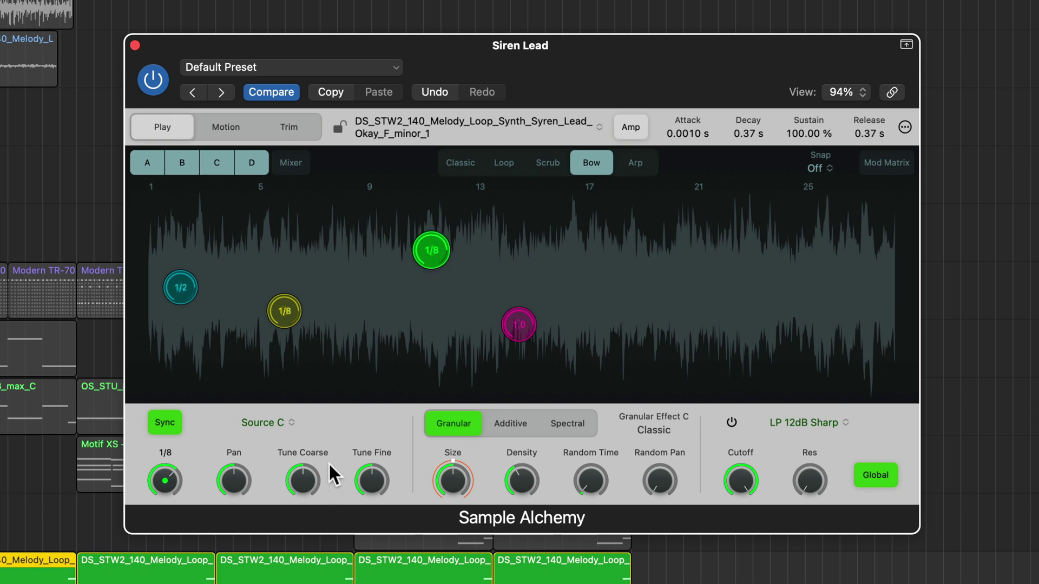
{"action": "left_click_drag", "start_coordinate": [289, 310], "coordinate": [304, 301]}
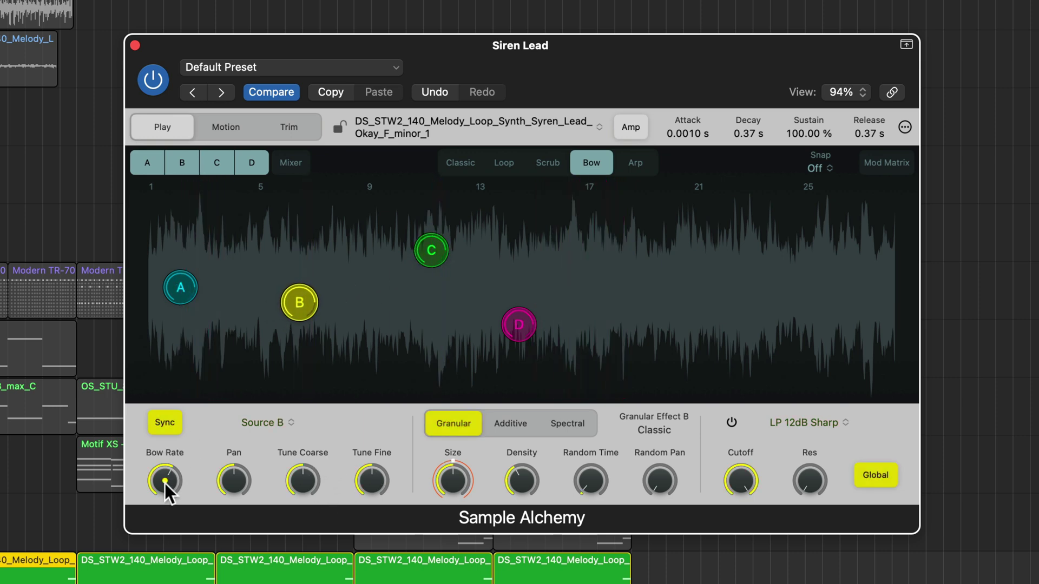
{"action": "mouse_move", "coordinate": [164, 482]}
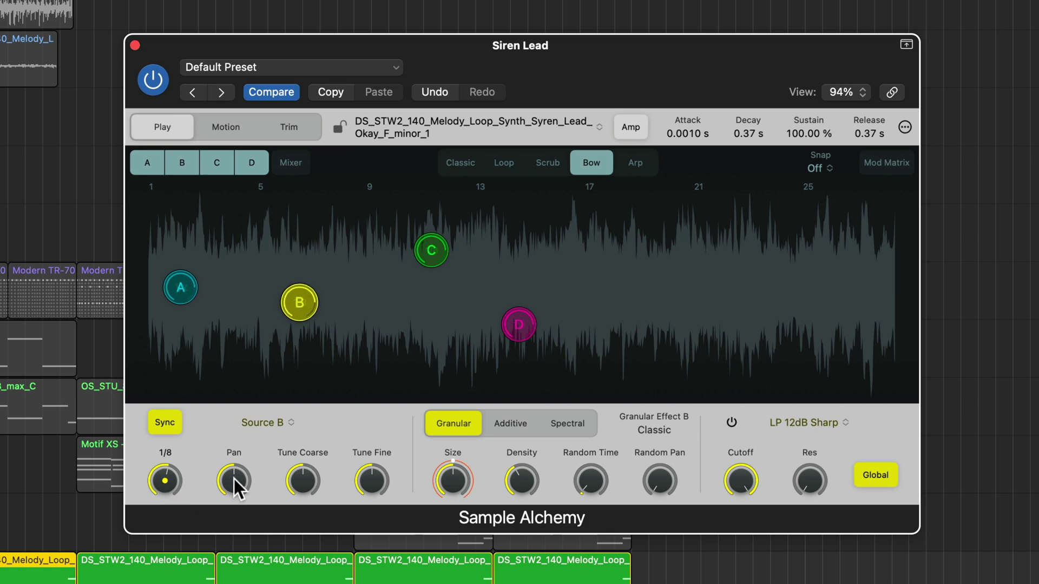
Step: Pan source C to the right, tune it up 12 semitones and switch it to Spectral synthesis below the centre line
{"action": "left_click", "coordinate": [424, 255]}
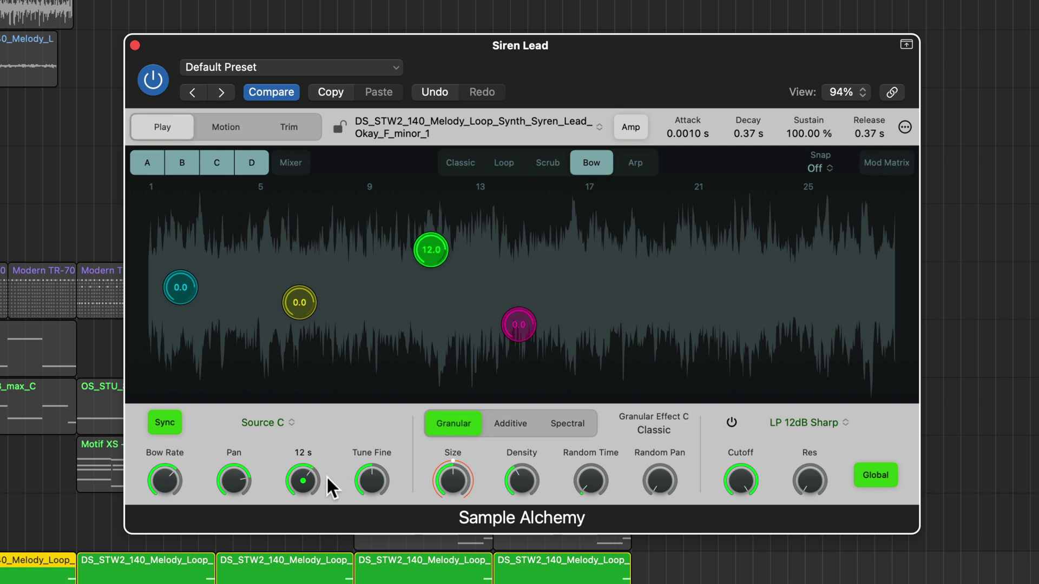
{"action": "mouse_move", "coordinate": [424, 249]}
{"action": "left_mouse_down"}
{"action": "mouse_move", "coordinate": [397, 325]}
{"action": "mouse_move", "coordinate": [418, 257]}
{"action": "left_mouse_up"}
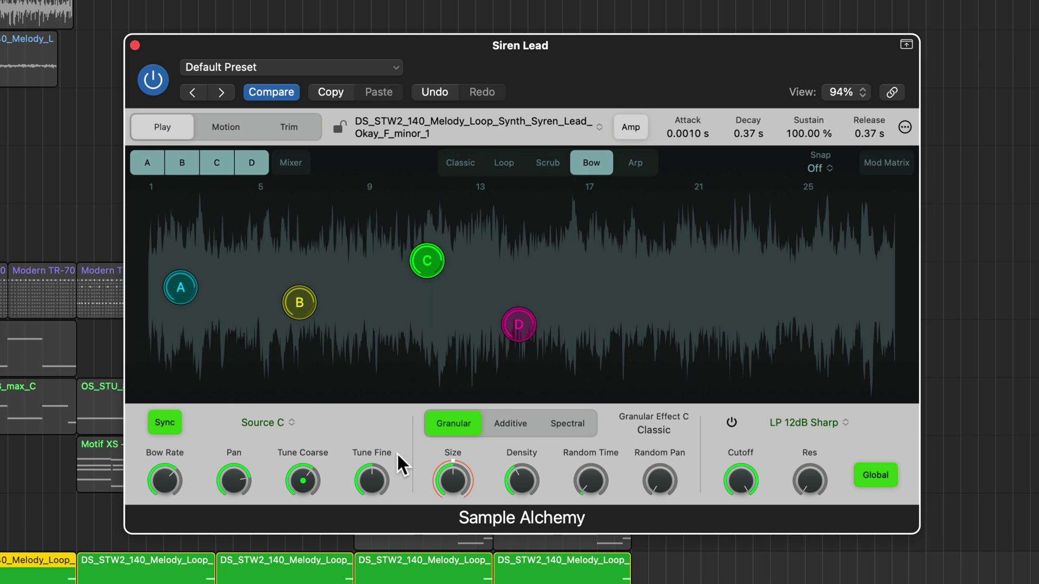
{"action": "left_click", "coordinate": [570, 423]}
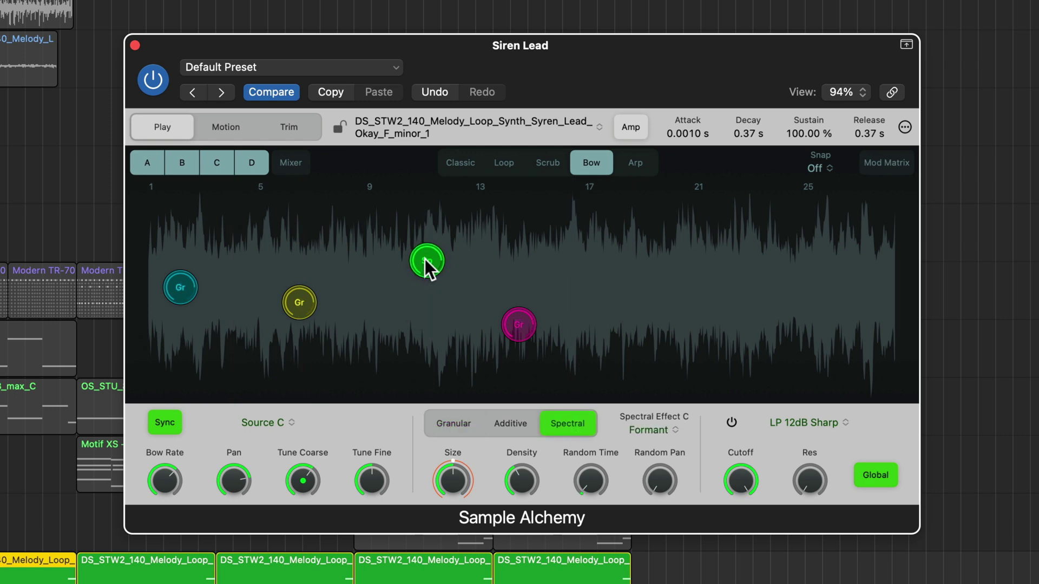
{"action": "left_click_drag", "start_coordinate": [425, 261], "coordinate": [381, 312]}
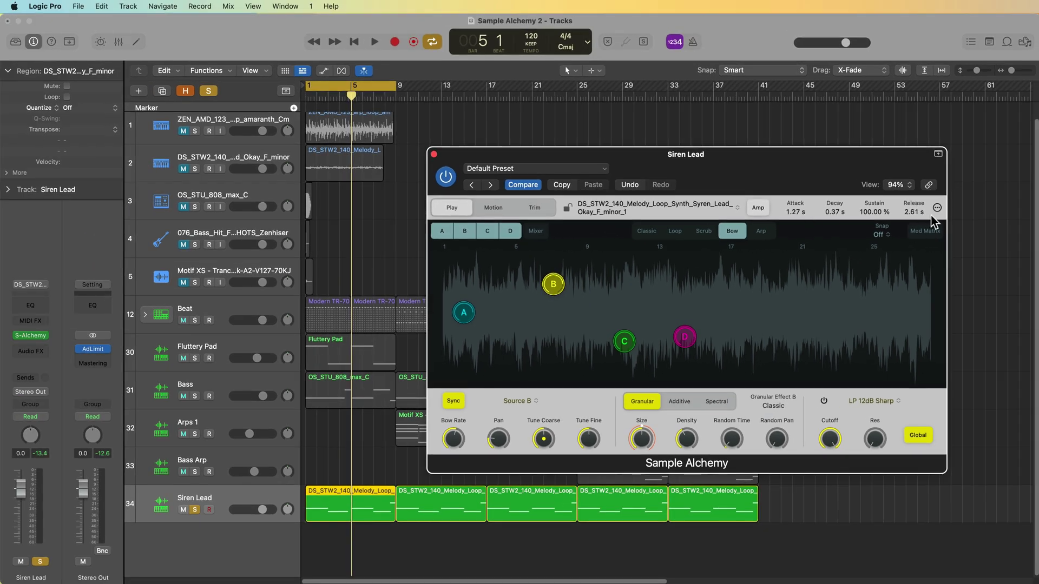
Step: Set the instrument's global polyphony to 1 and glide to 200 ms, and play the Siren Lead part
{"action": "left_click", "coordinate": [938, 209]}
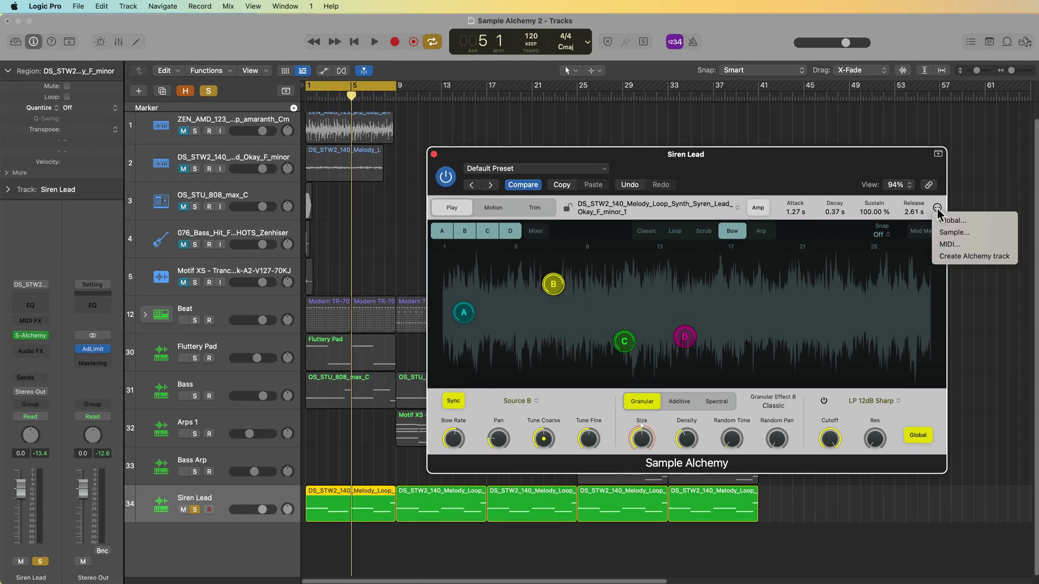
{"action": "left_click", "coordinate": [952, 220]}
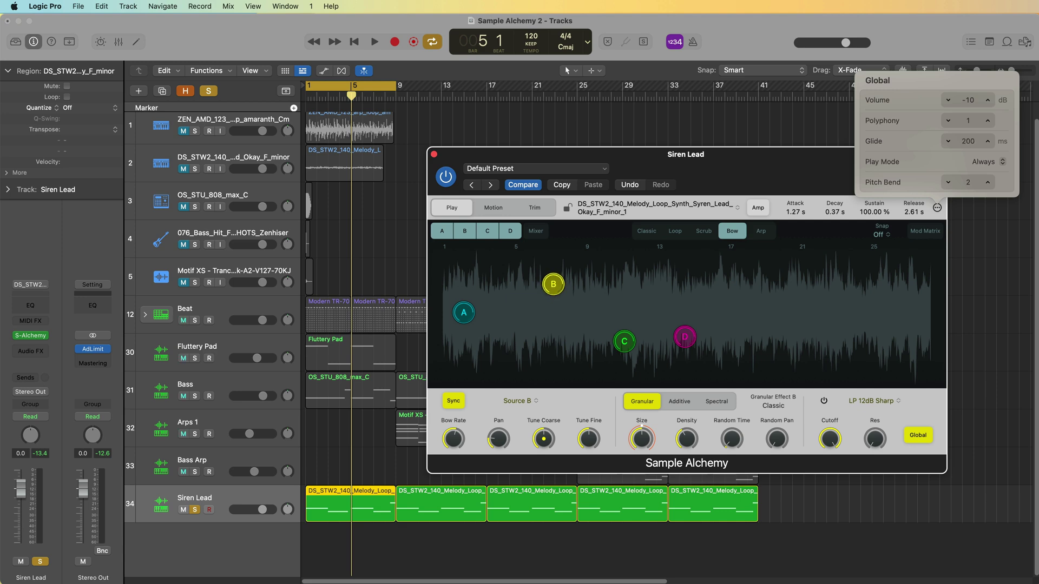
{"action": "left_click", "coordinate": [826, 148]}
{"action": "key", "text": "space"}
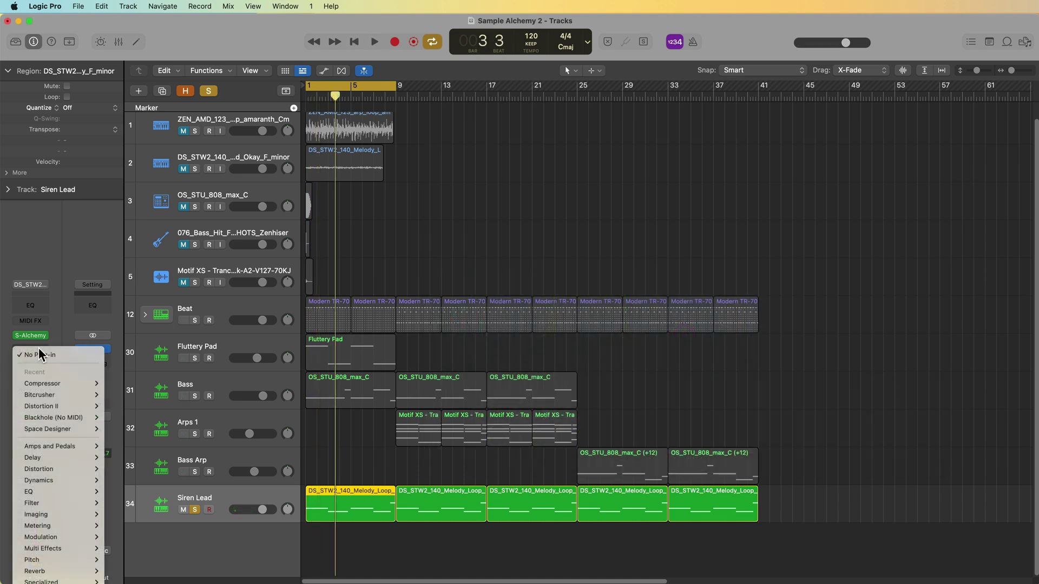
Step: Add the Blackhole reverb to the Siren Lead track, set its mix to 53 and audition the soloed part
{"action": "mouse_move", "coordinate": [66, 418]}
{"action": "left_click", "coordinate": [133, 418]}
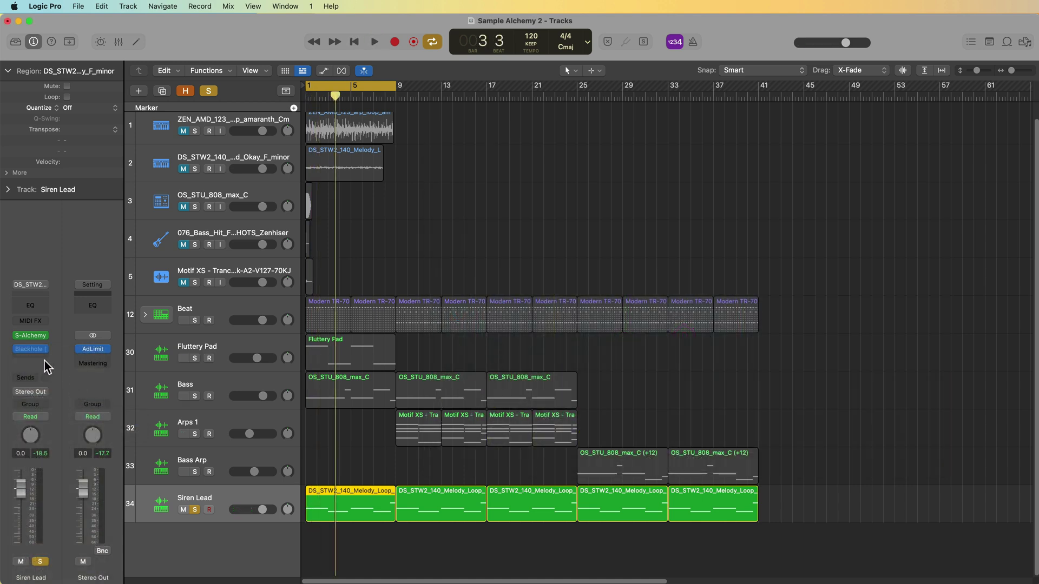
{"action": "left_click_drag", "start_coordinate": [602, 158], "coordinate": [748, 174]}
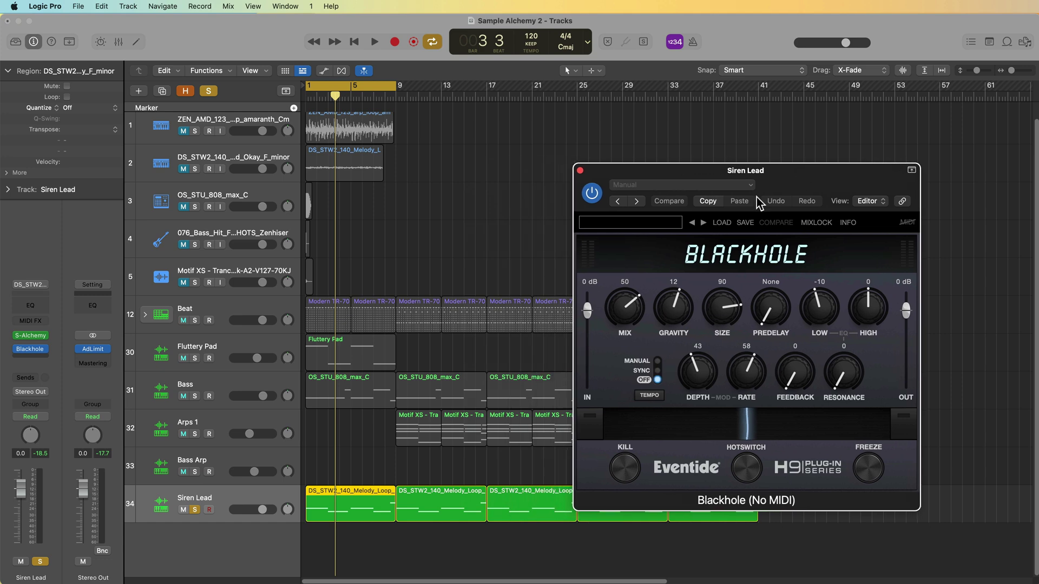
{"action": "mouse_move", "coordinate": [636, 307]}
{"action": "left_mouse_down"}
{"action": "mouse_move", "coordinate": [633, 319]}
{"action": "mouse_move", "coordinate": [626, 309]}
{"action": "left_mouse_up"}
{"action": "key", "text": "space"}
{"action": "left_click", "coordinate": [464, 543]}
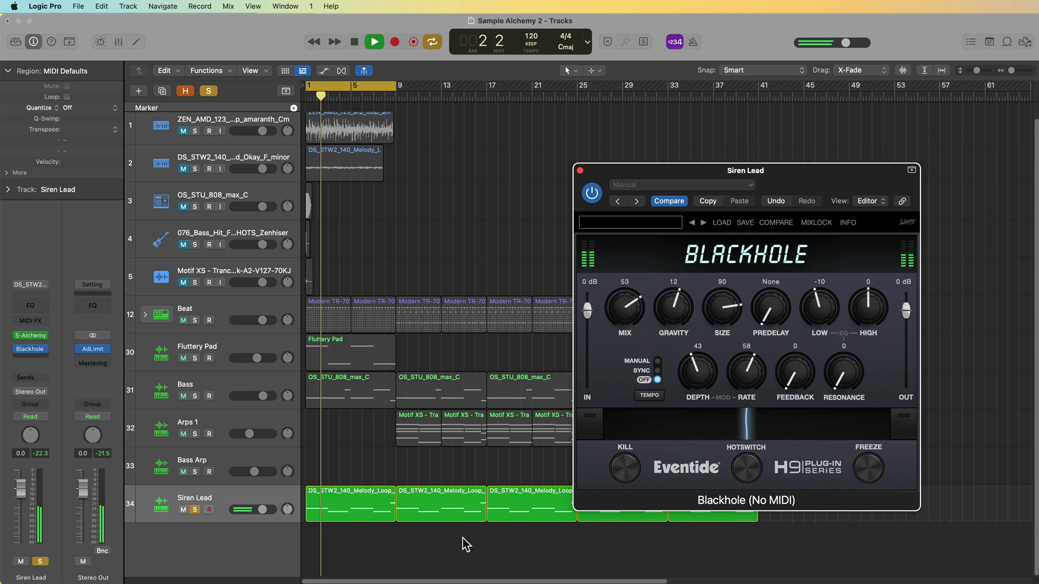
{"action": "left_click", "coordinate": [580, 171]}
{"action": "key", "text": "space"}
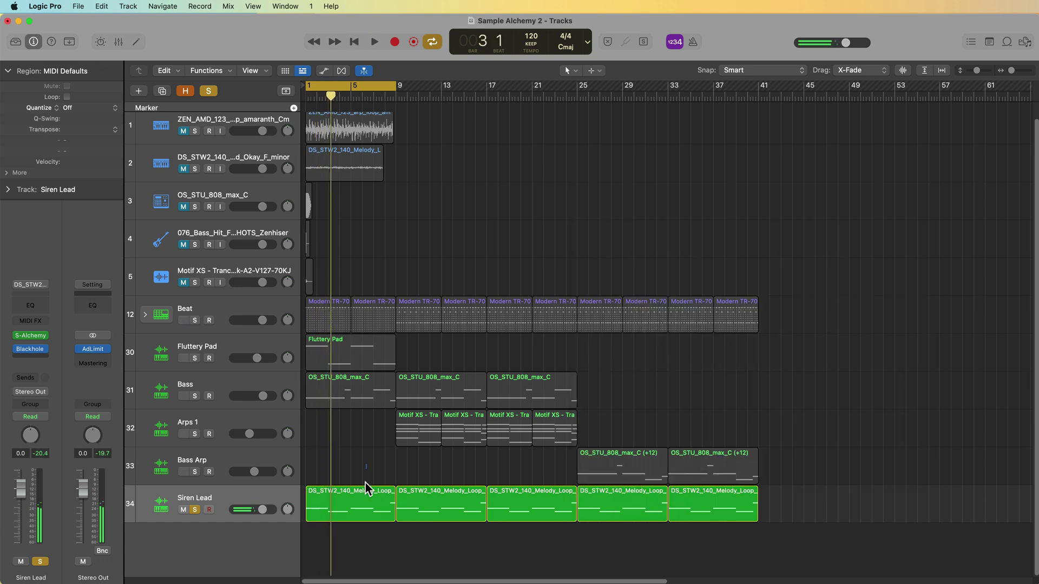
Step: Transpose the first Siren Lead region by -12 and play it from bar 1
{"action": "key", "text": "Return"}
{"action": "key", "text": "space"}
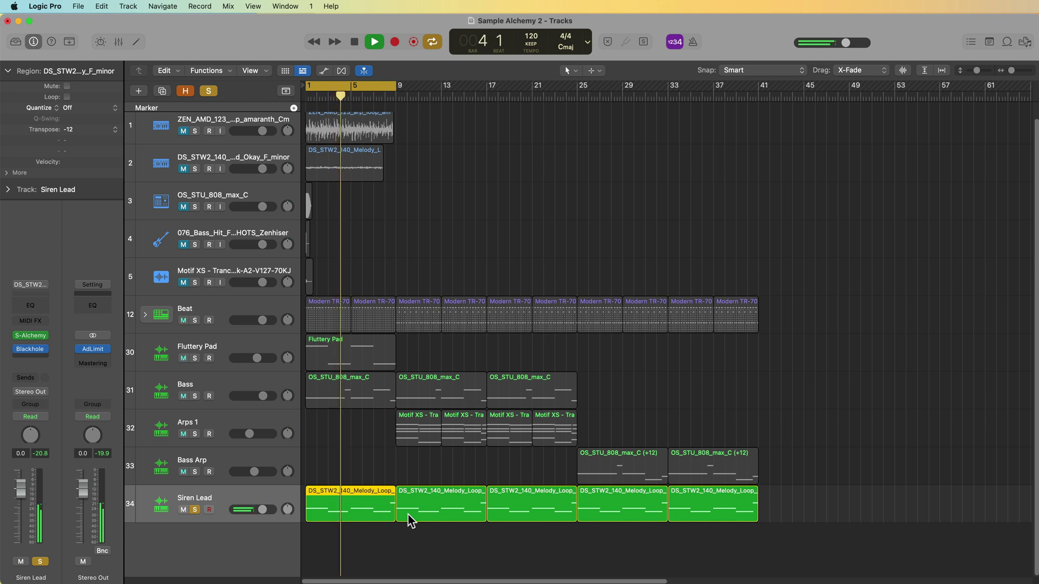
{"action": "key", "text": "space"}
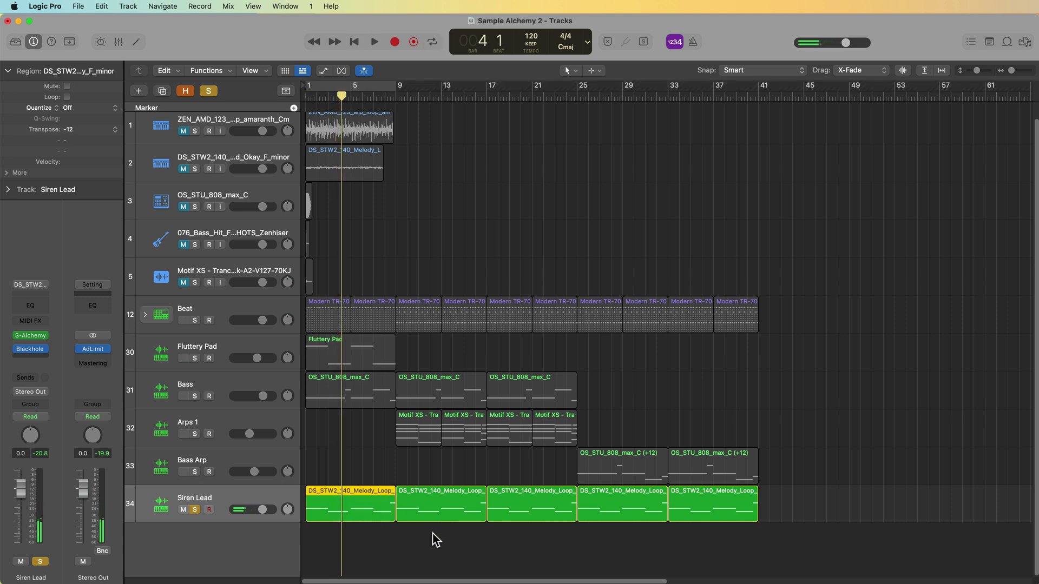
Step: Unsolo the Siren Lead track and play the full arrangement, checking the notes of the first Siren Lead region in the Piano Roll
{"action": "left_click_drag", "start_coordinate": [451, 544], "coordinate": [521, 515]}
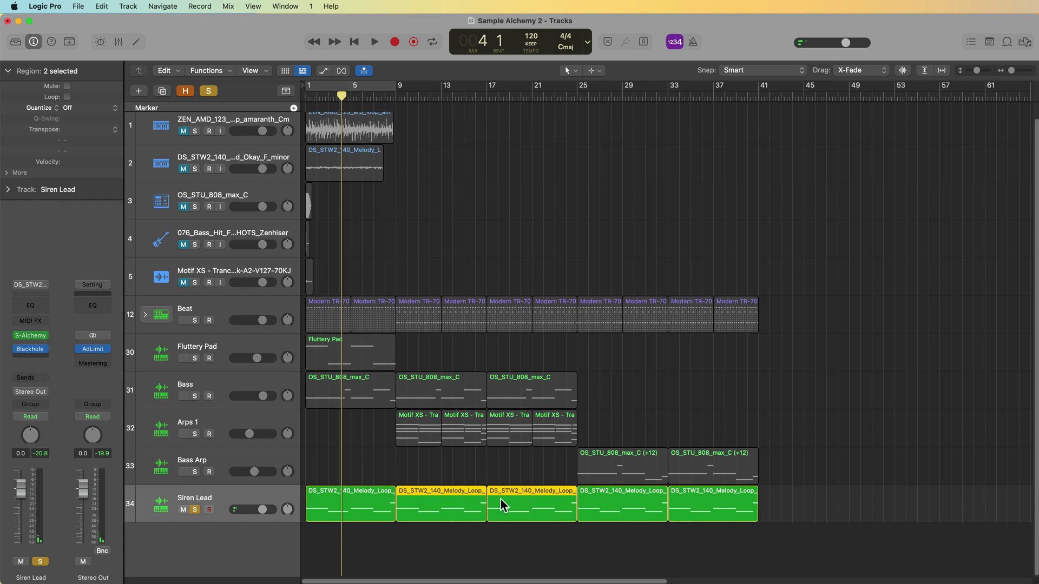
{"action": "left_click", "coordinate": [673, 564]}
{"action": "left_click", "coordinate": [195, 510]}
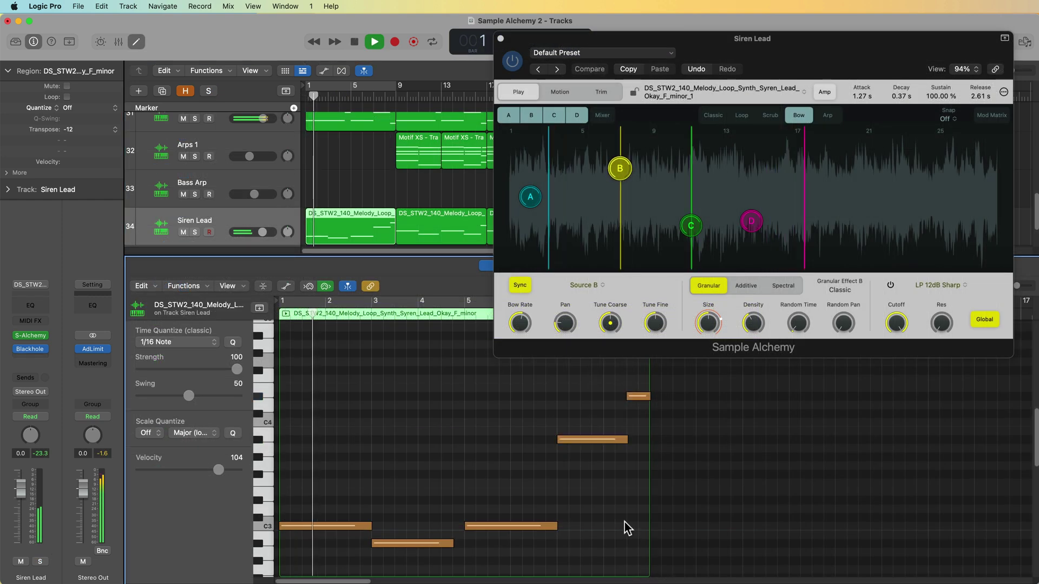
{"action": "key", "text": "e"}
{"action": "left_click", "coordinate": [642, 397]}
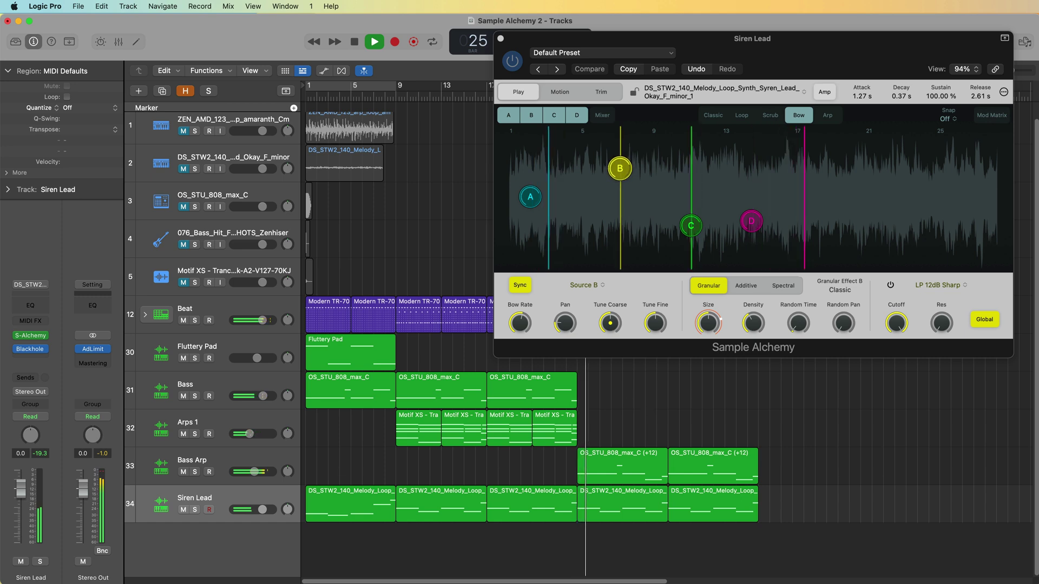
Step: Raise the Bass Arp track's volume to -3.0 dB while the arrangement plays
{"action": "left_click_drag", "start_coordinate": [254, 472], "coordinate": [258, 471]}
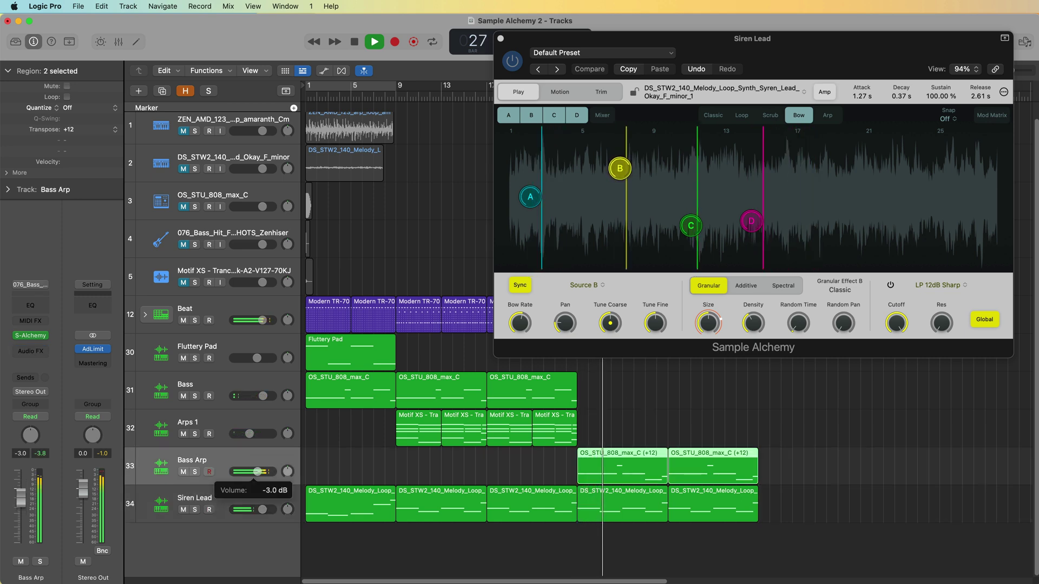
{"action": "left_click", "coordinate": [671, 546]}
{"action": "left_click_drag", "start_coordinate": [645, 541], "coordinate": [696, 512]}
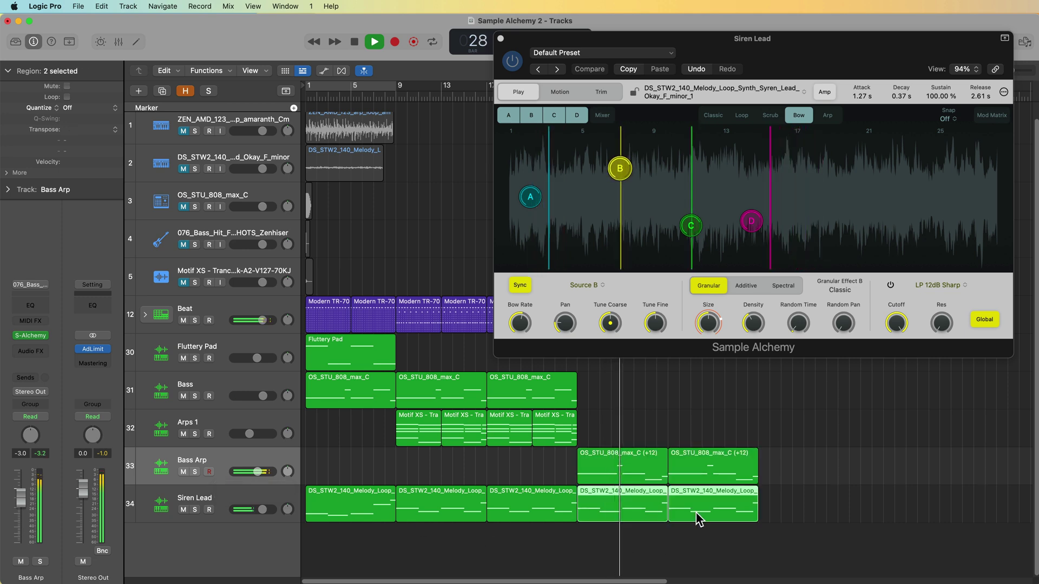
{"action": "left_click", "coordinate": [717, 414]}
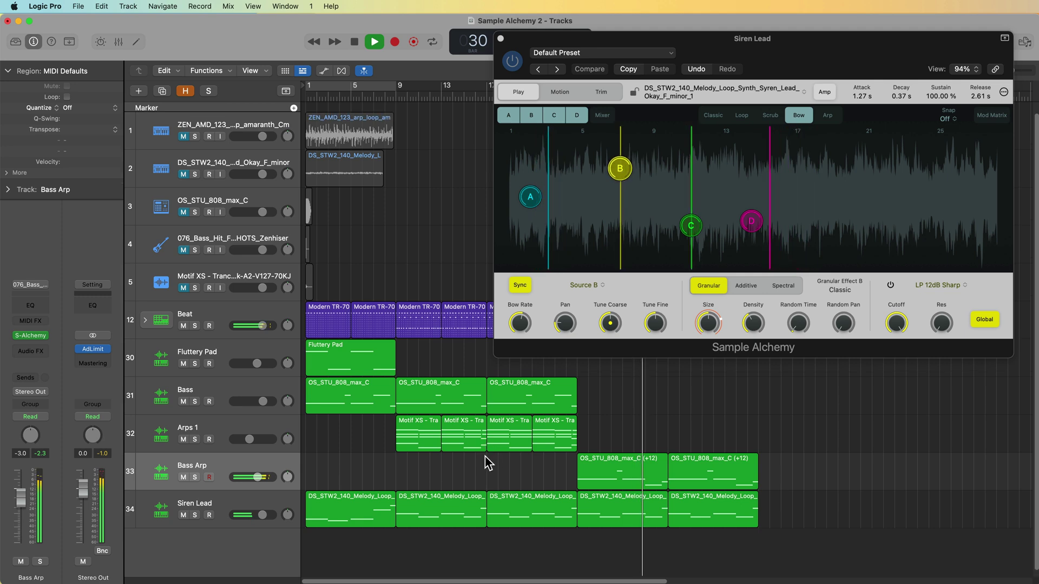
Step: Copy the Fluttery Pad region to bars 25 and 33, lower its track volume to -5.0 dB and stop playback
{"action": "left_click_drag", "start_coordinate": [349, 365], "coordinate": [704, 375]}
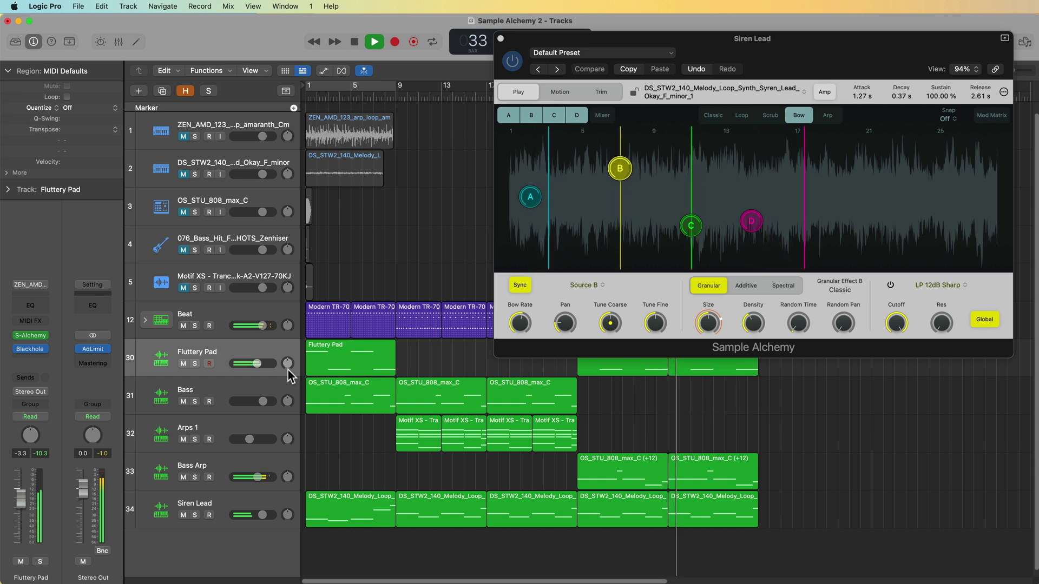
{"action": "left_click_drag", "start_coordinate": [257, 363], "coordinate": [253, 364]}
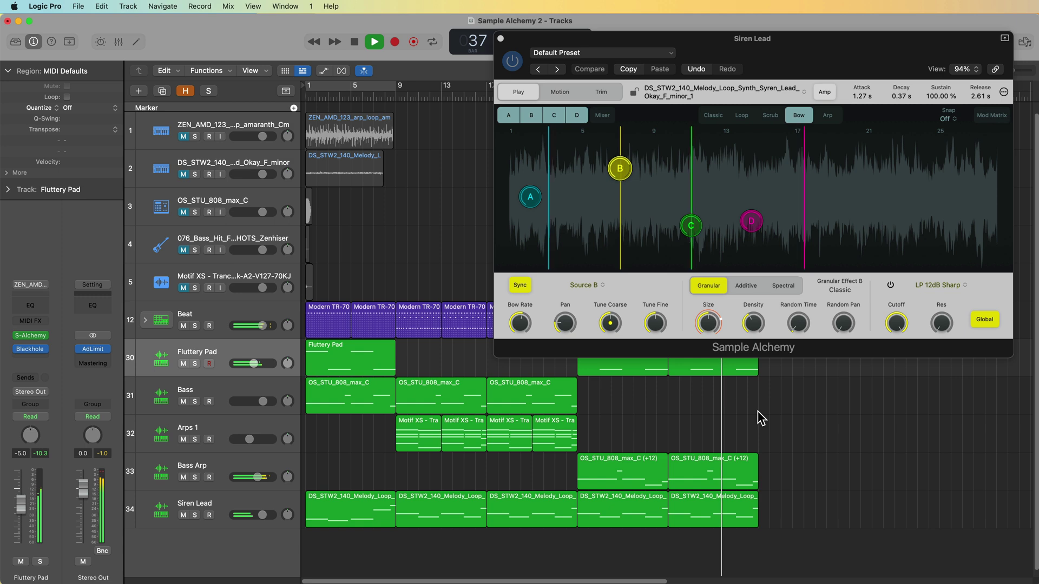
{"action": "key", "text": "space"}
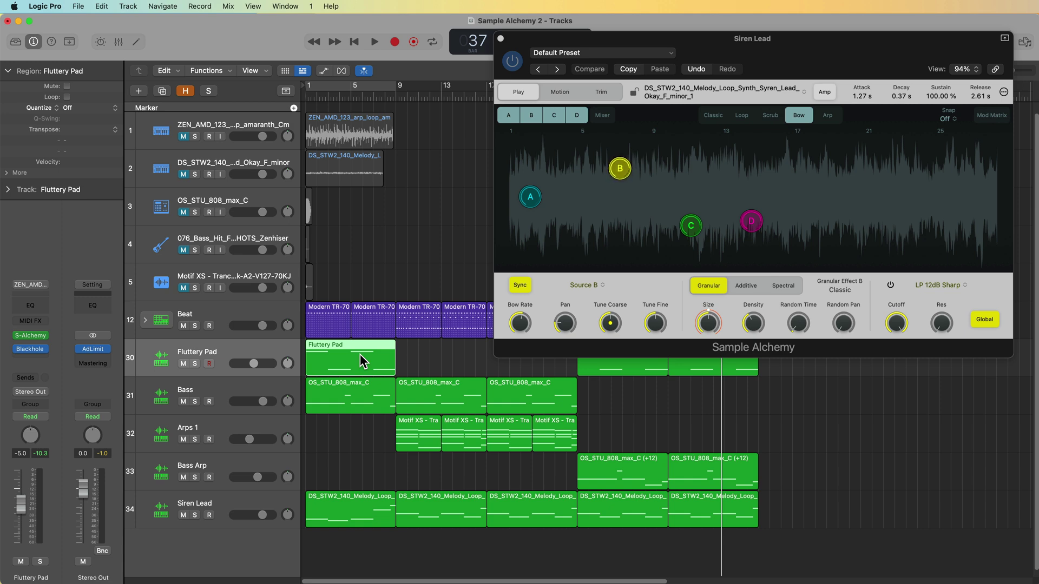
Step: Select the four Motif XS regions on the Arps 1 track
{"action": "left_click_drag", "start_coordinate": [372, 422], "coordinate": [564, 427]}
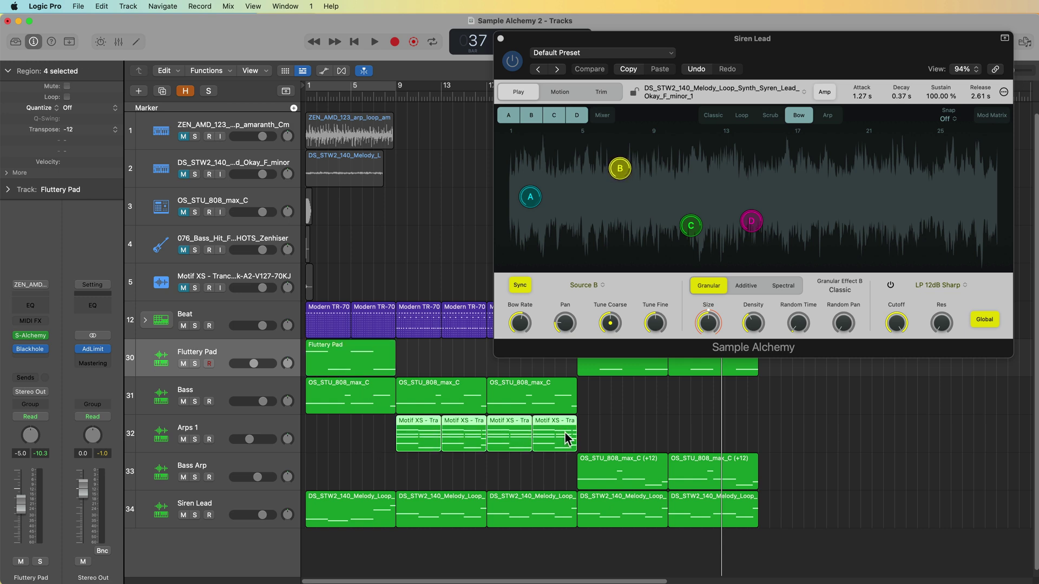